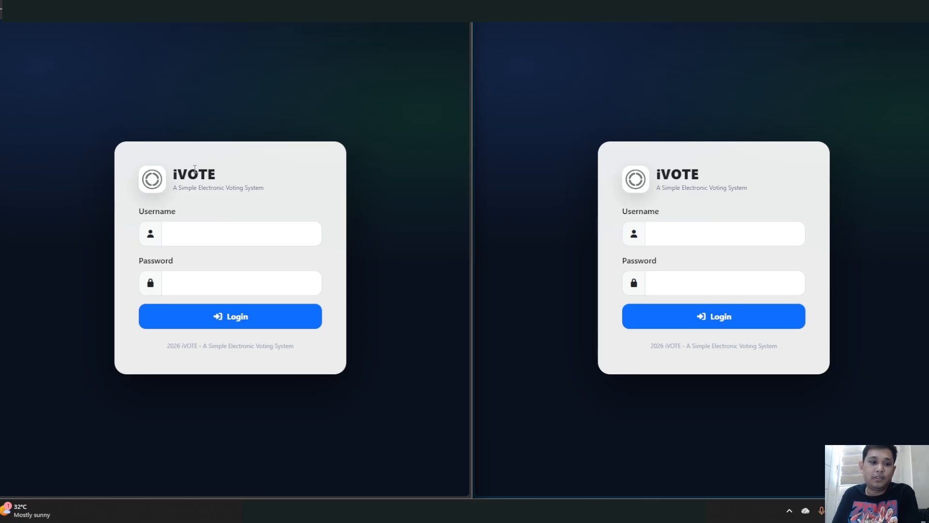
- Log in with the administrator username and password to reach the empty Elections page
{"action": "left_click", "coordinate": [233, 235]}
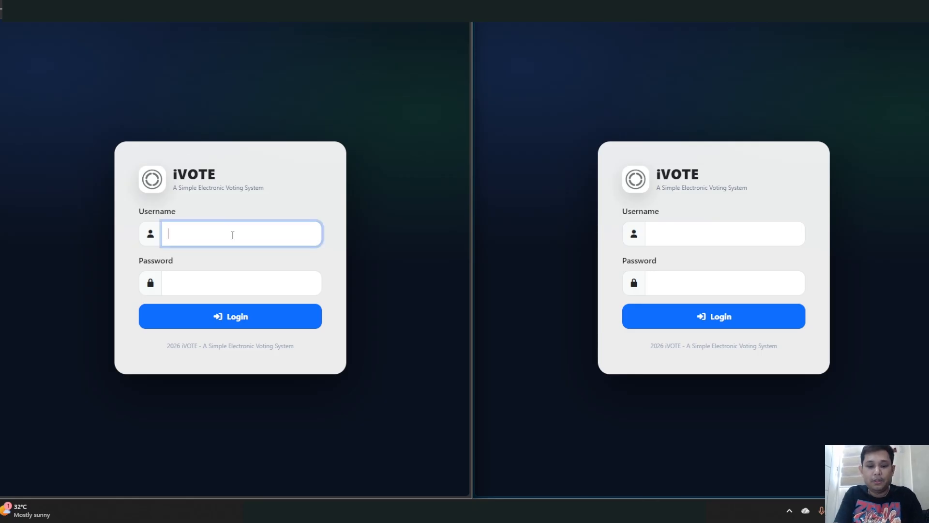
{"action": "type", "text": "iamadmin"}
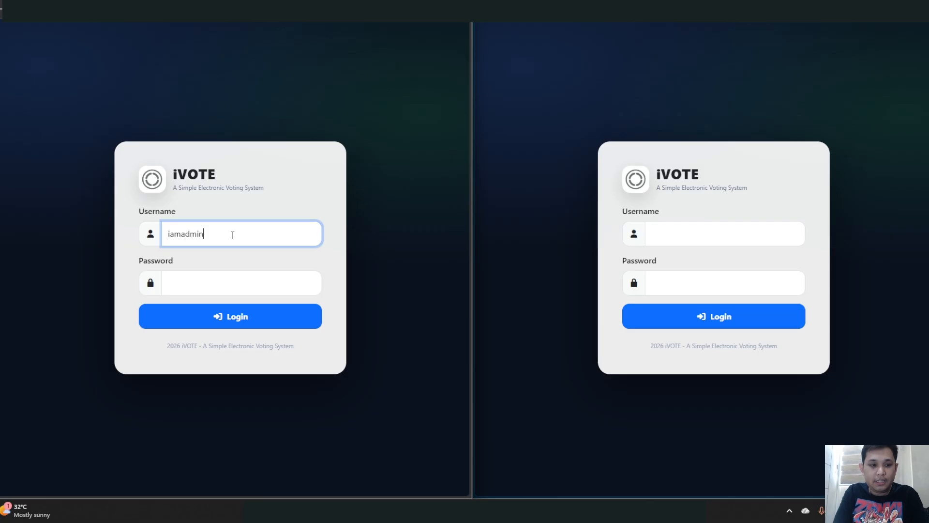
{"action": "key", "text": "Tab"}
{"action": "key", "text": "Return"}
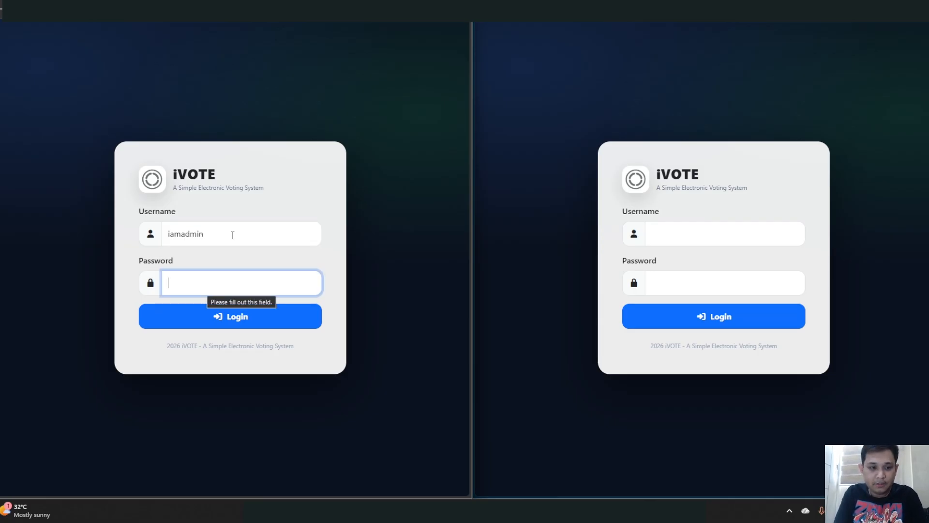
{"action": "type", "text": "••••••"}
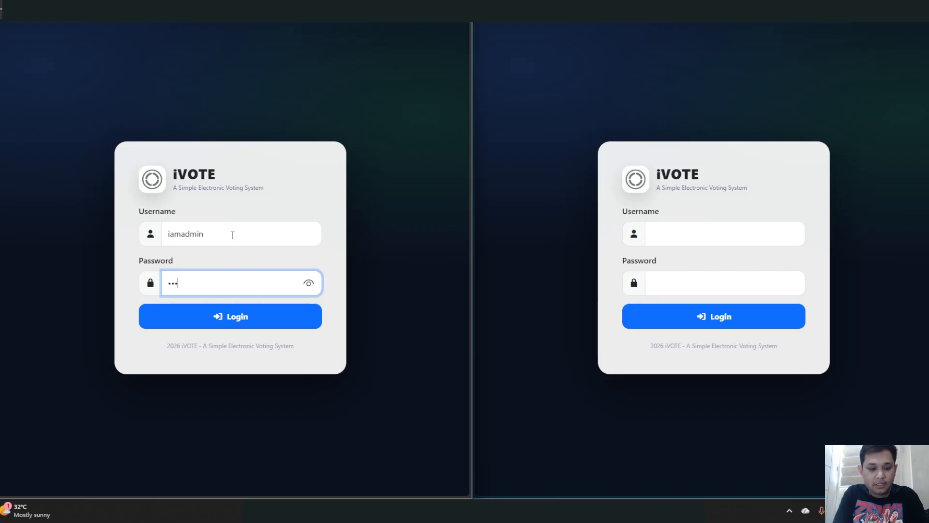
{"action": "key", "text": "Return"}
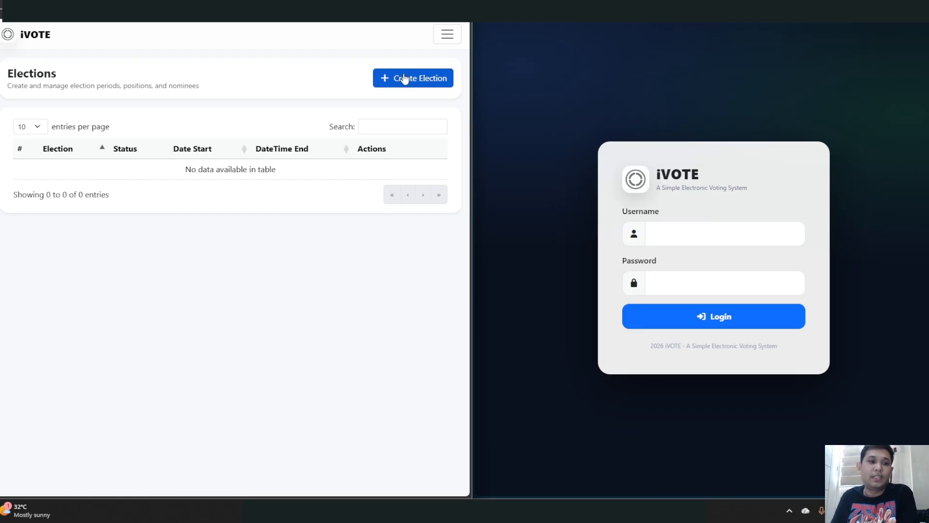
{"action": "left_click", "coordinate": [444, 41]}
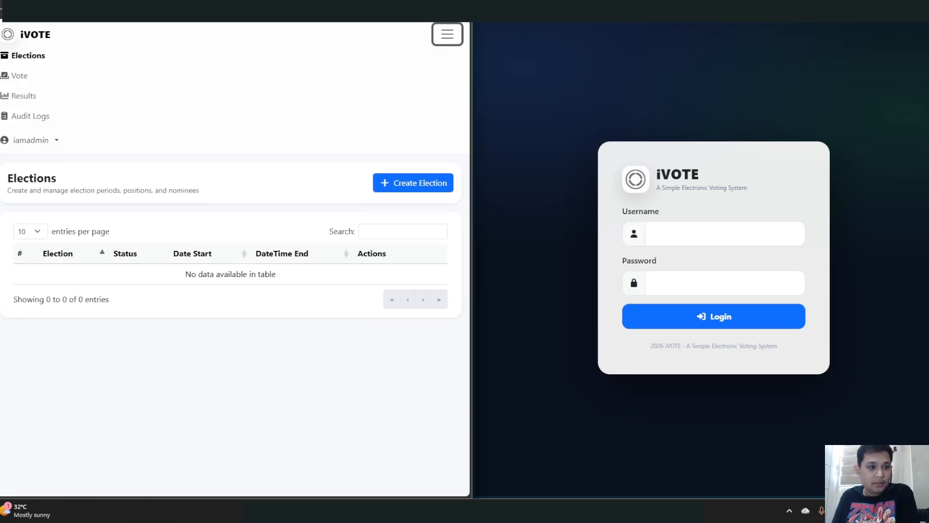
{"action": "left_click", "coordinate": [27, 82]}
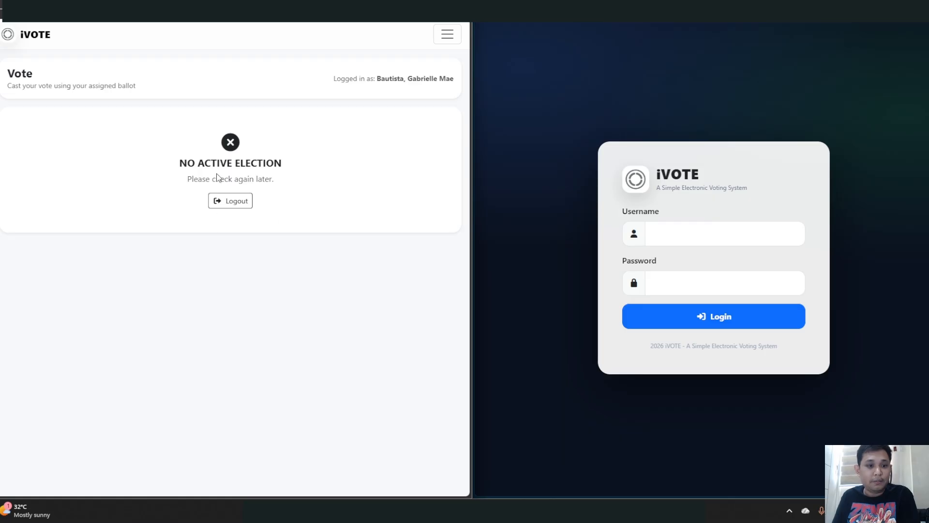
{"action": "left_click", "coordinate": [442, 36]}
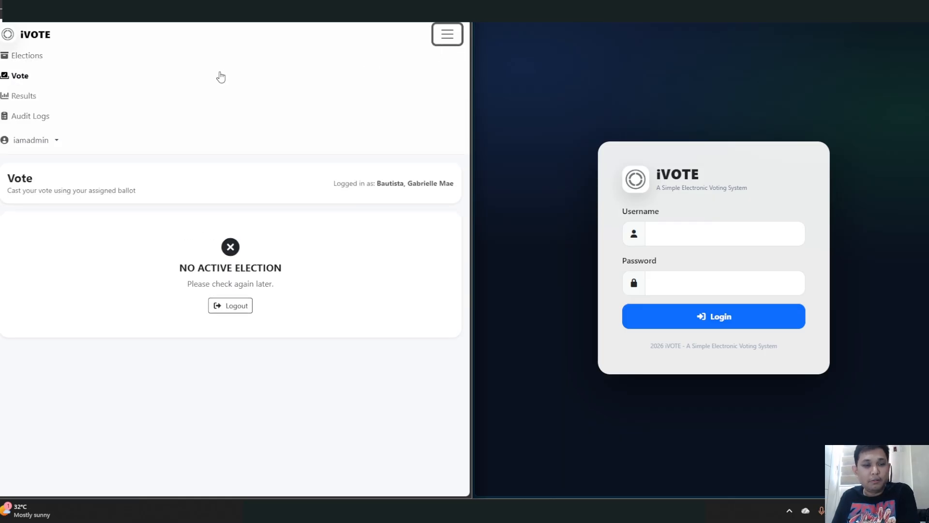
{"action": "left_click", "coordinate": [26, 96]}
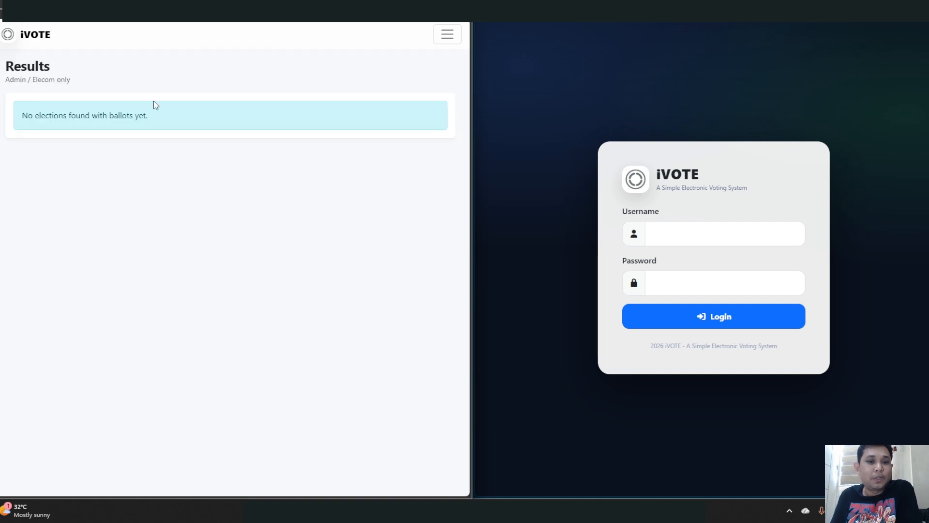
{"action": "left_click", "coordinate": [446, 33]}
{"action": "left_click", "coordinate": [33, 119]}
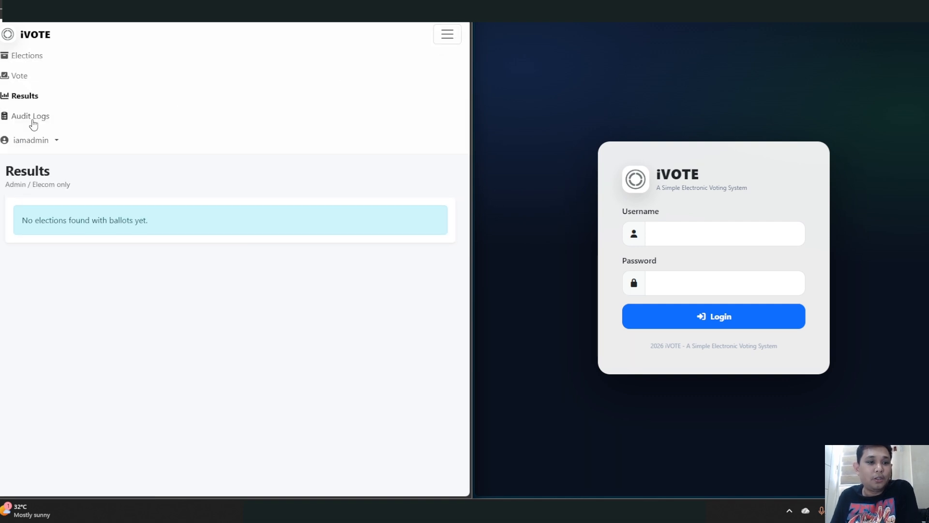
{"action": "scroll", "coordinate": [184, 220], "scroll_direction": "down", "scroll_amount": 3}
{"action": "scroll", "coordinate": [183, 223], "scroll_direction": "up", "scroll_amount": 2}
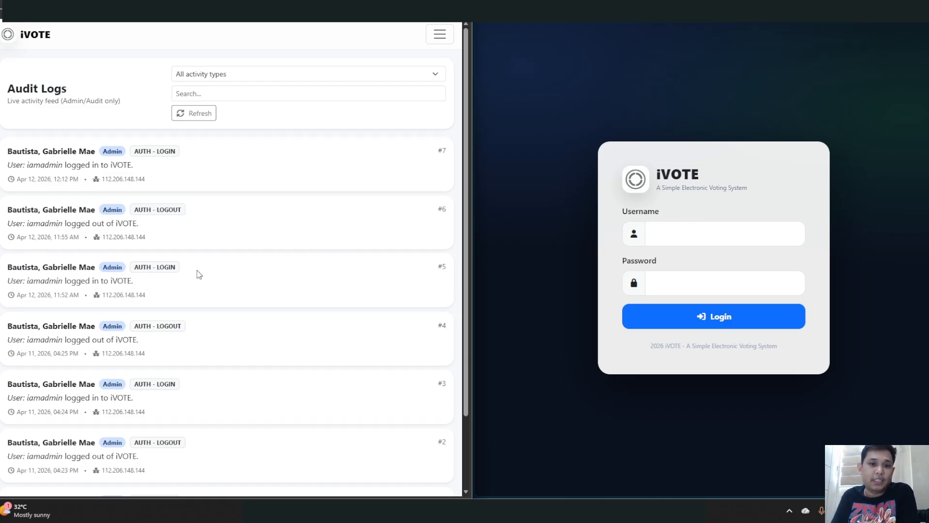
{"action": "left_click", "coordinate": [440, 34]}
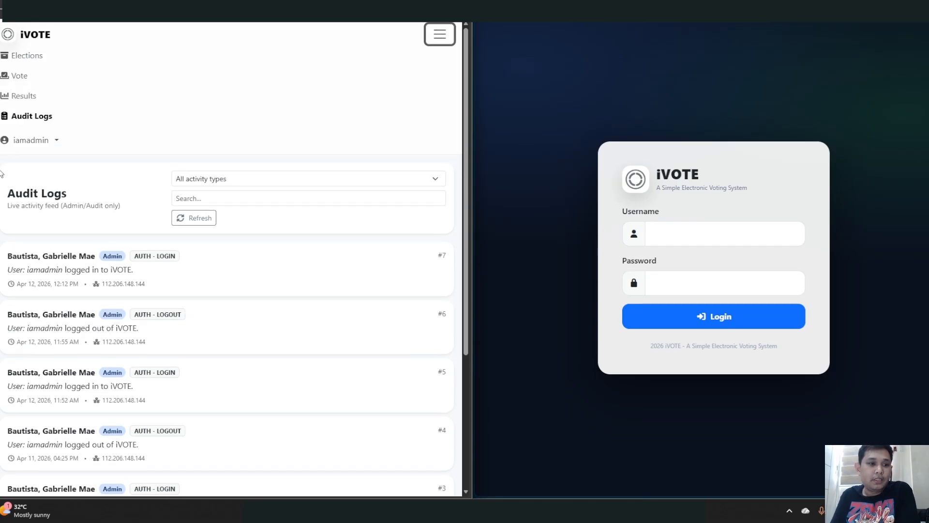
{"action": "left_click", "coordinate": [30, 140]}
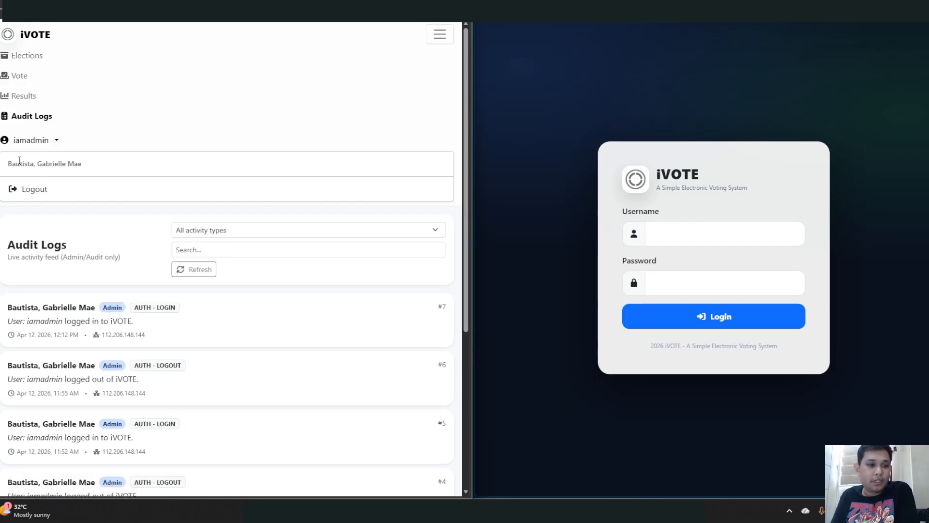
{"action": "left_click_drag", "start_coordinate": [7, 164], "coordinate": [88, 169]}
{"action": "left_click", "coordinate": [88, 170]}
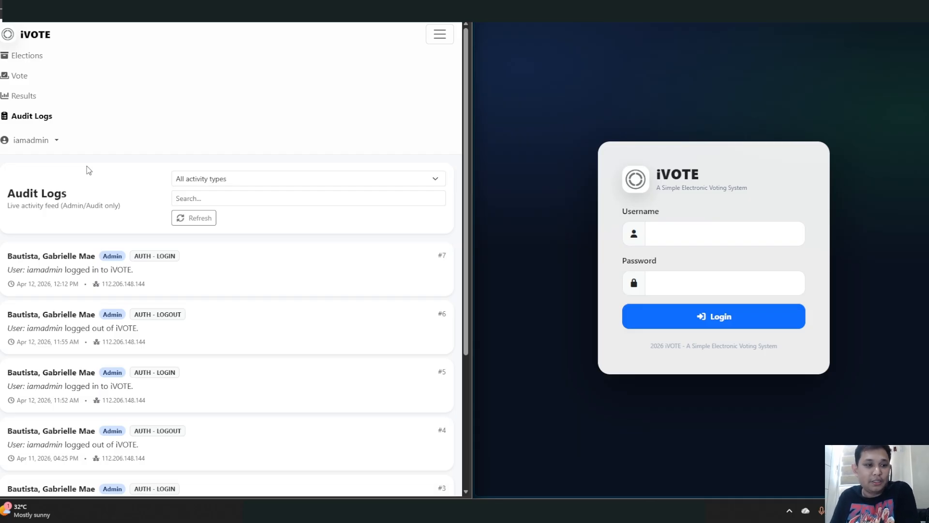
{"action": "left_click", "coordinate": [51, 140]}
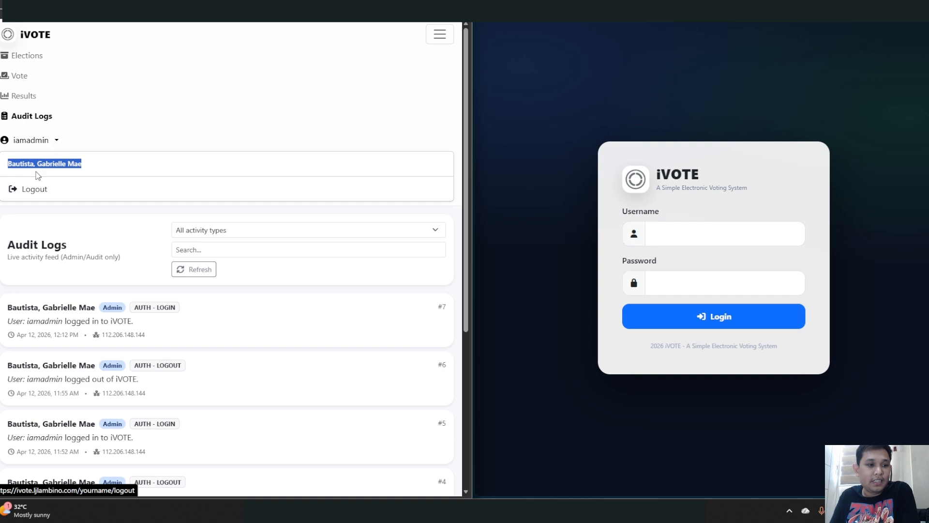
{"action": "left_click", "coordinate": [154, 95]}
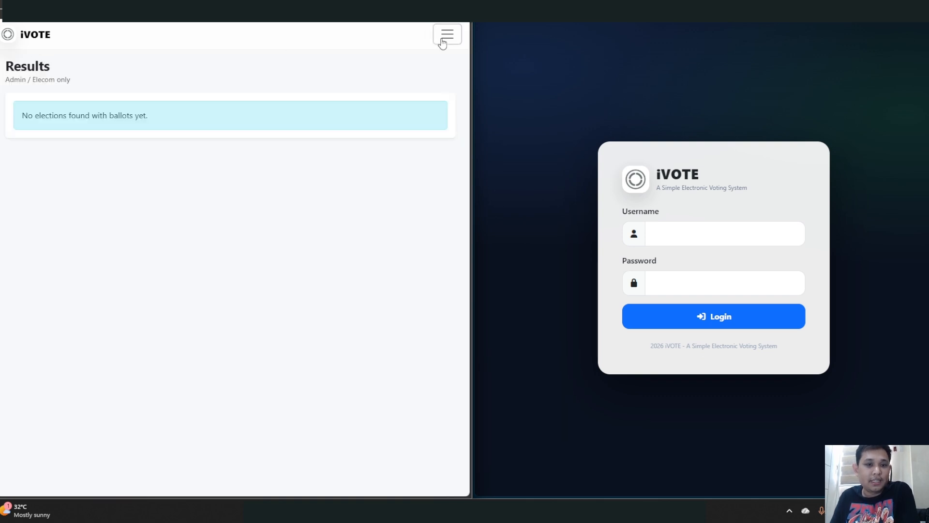
{"action": "left_click", "coordinate": [443, 39]}
{"action": "left_click", "coordinate": [31, 54]}
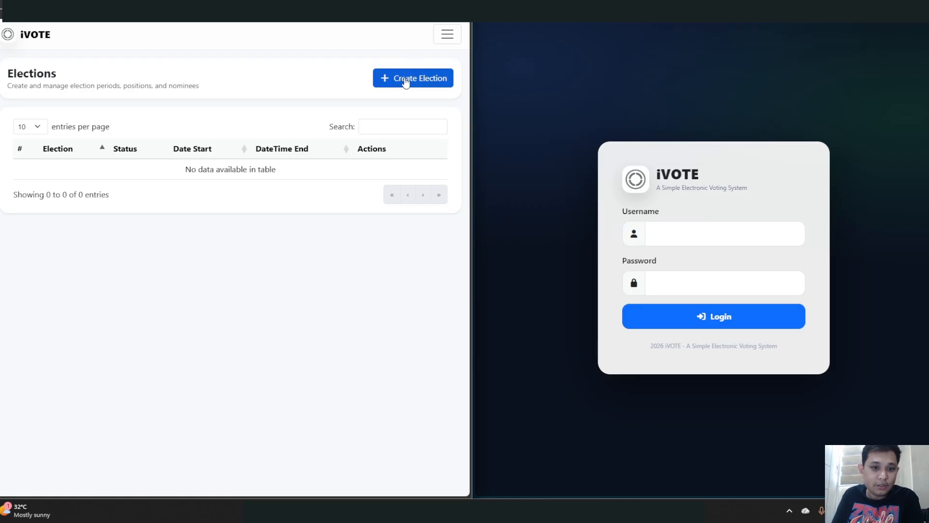
- Start a new election and name it 'Election 2026 Association'
{"action": "left_click", "coordinate": [405, 79]}
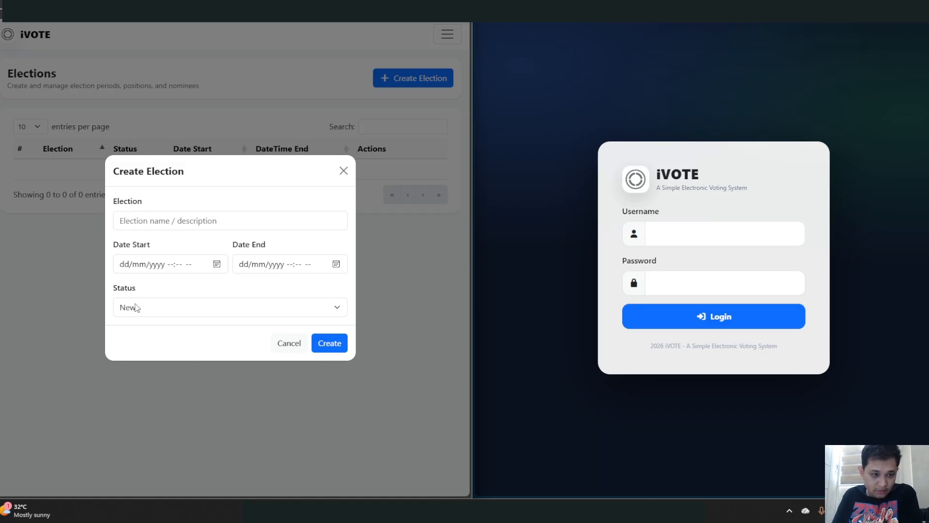
{"action": "left_click", "coordinate": [176, 229]}
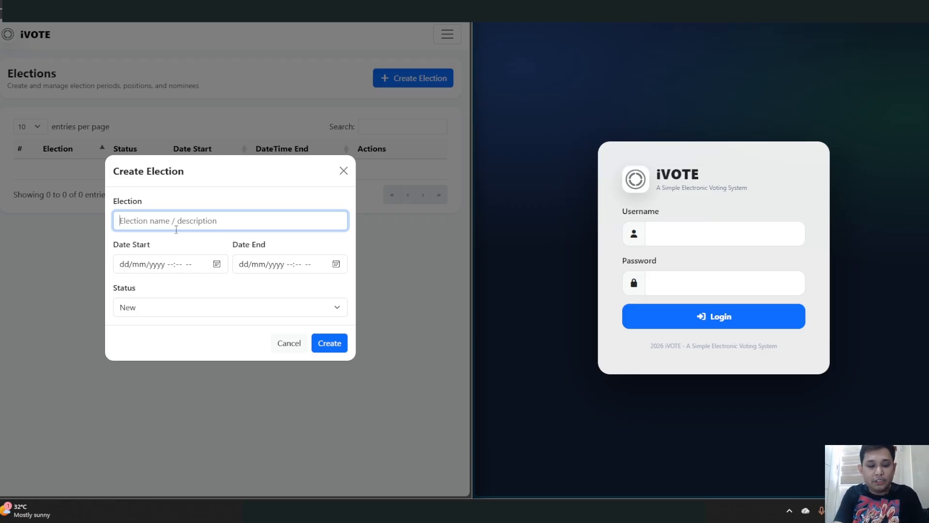
{"action": "type", "text": "E"}
{"action": "type", "text": "lect"}
{"action": "type", "text": "tion"}
{"action": "key", "text": "BackSpace"}
{"action": "key", "text": "BackSpace"}
{"action": "key", "text": "BackSpace"}
{"action": "key", "text": "BackSpace"}
{"action": "key", "text": "BackSpace"}
{"action": "type", "text": "ion"}
{"action": "type", "text": "2026"}
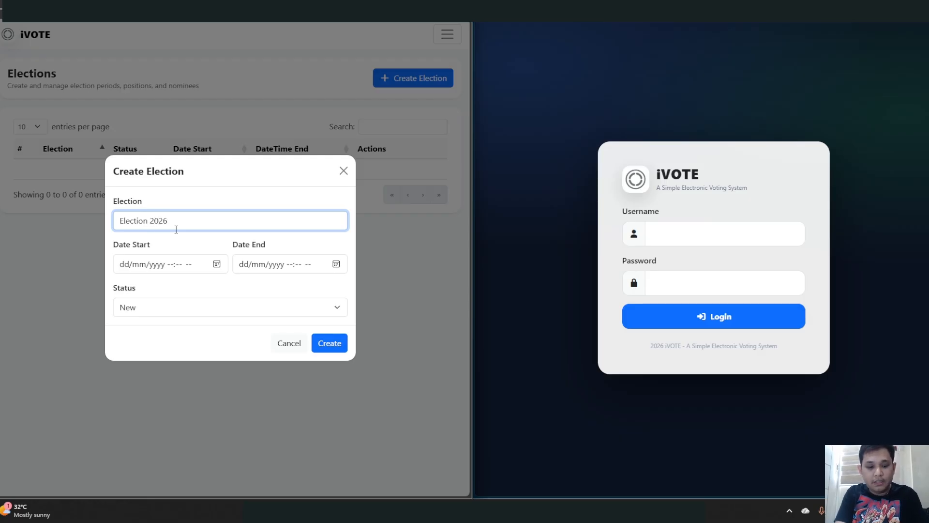
{"action": "type", "text": " Association"}
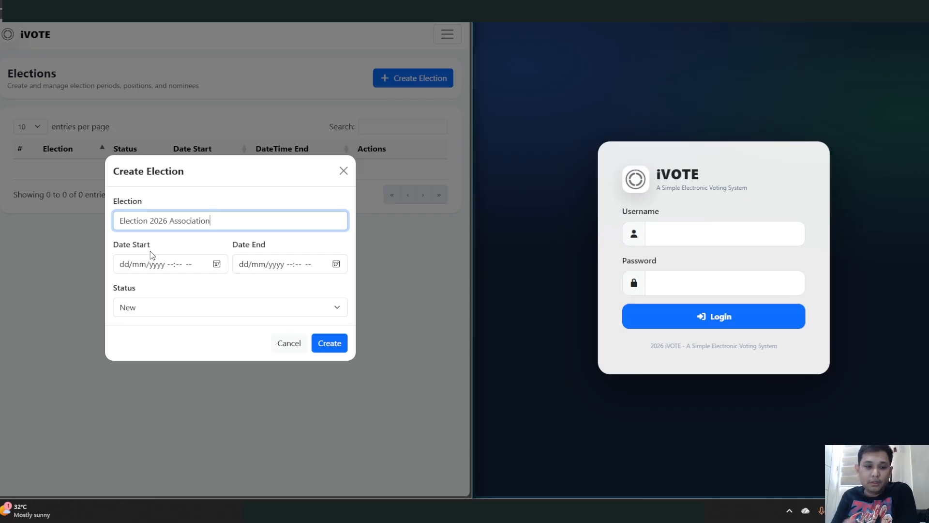
- Set the election to start today, 12/04/2026 12:14 pm, and end 13/04/2026 12:14 pm
{"action": "left_click", "coordinate": [217, 265]}
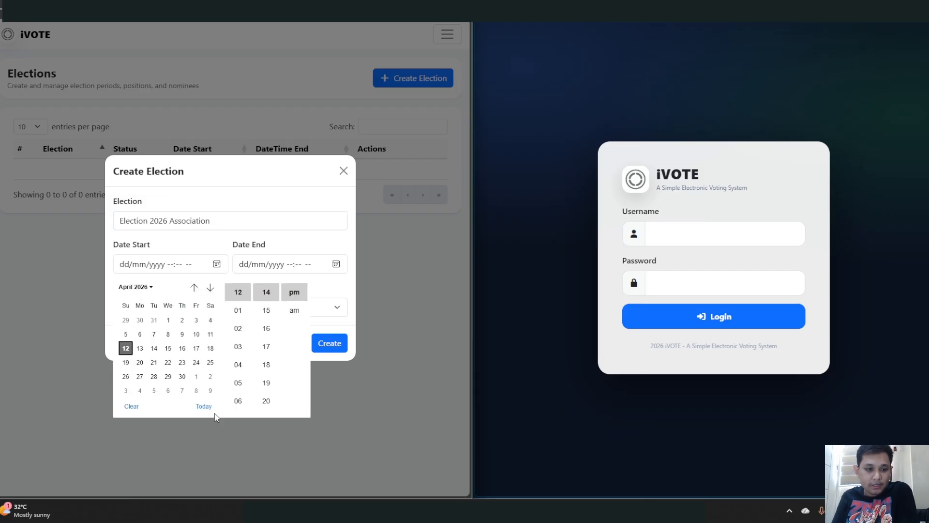
{"action": "left_click", "coordinate": [204, 407]}
{"action": "left_click", "coordinate": [209, 244]}
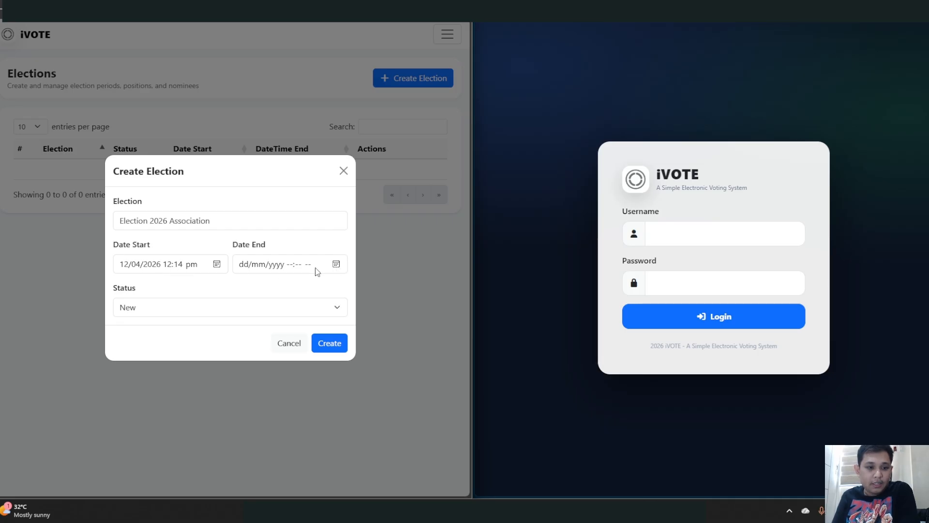
{"action": "left_click", "coordinate": [336, 264]}
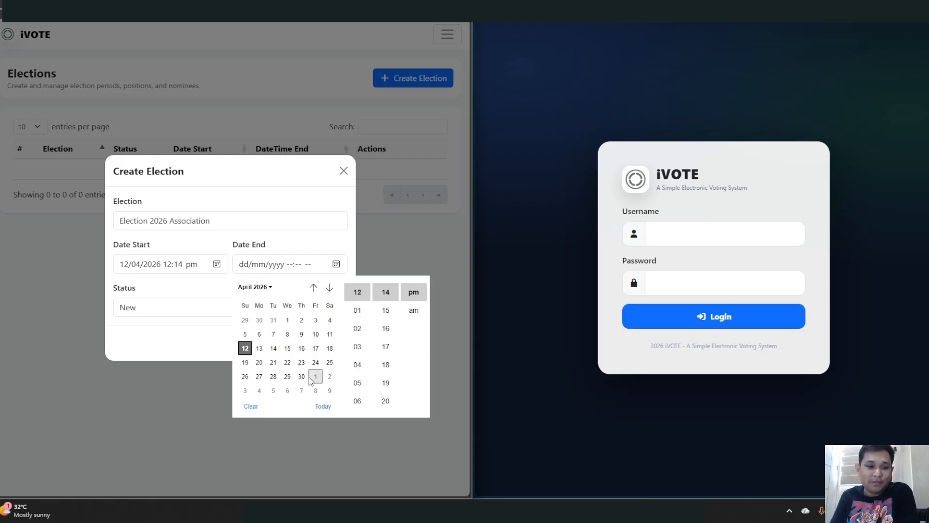
{"action": "left_click", "coordinate": [260, 349]}
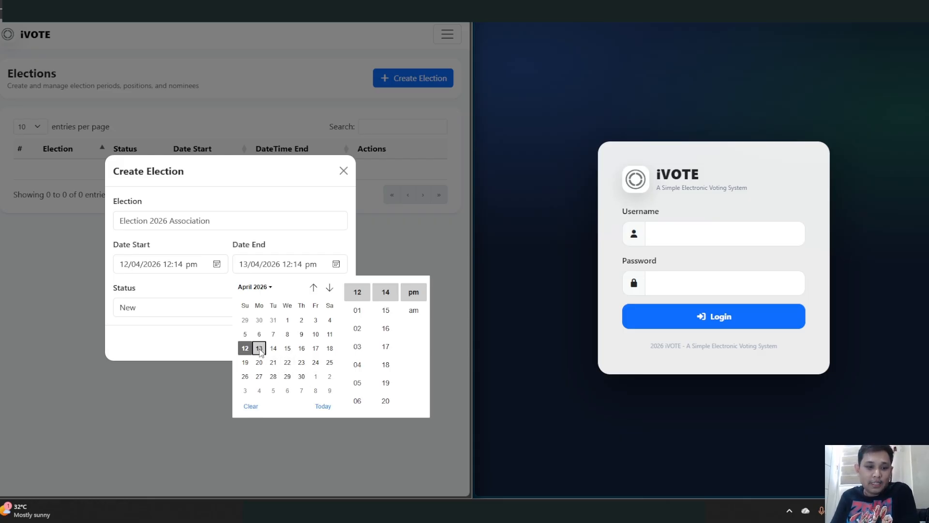
{"action": "left_click", "coordinate": [318, 247]}
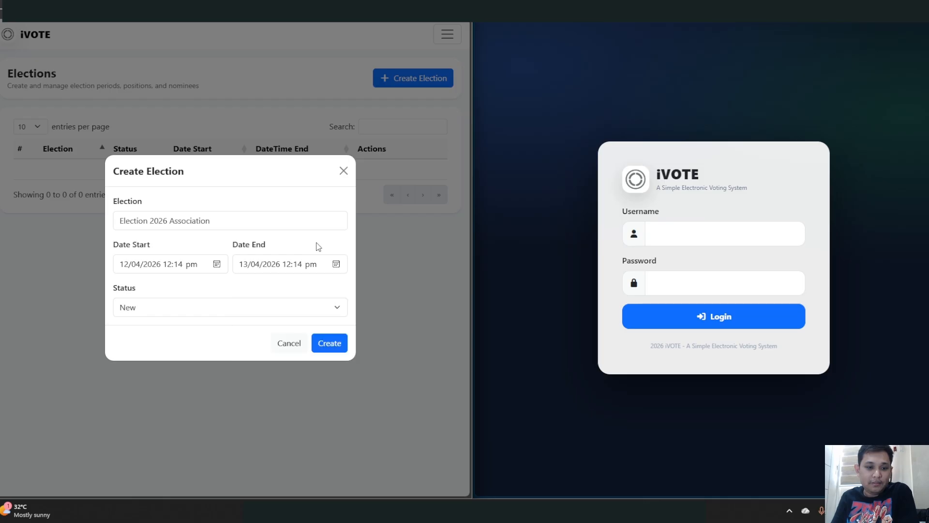
- Keep the election status as New and submit the election for approval
{"action": "left_click", "coordinate": [192, 315]}
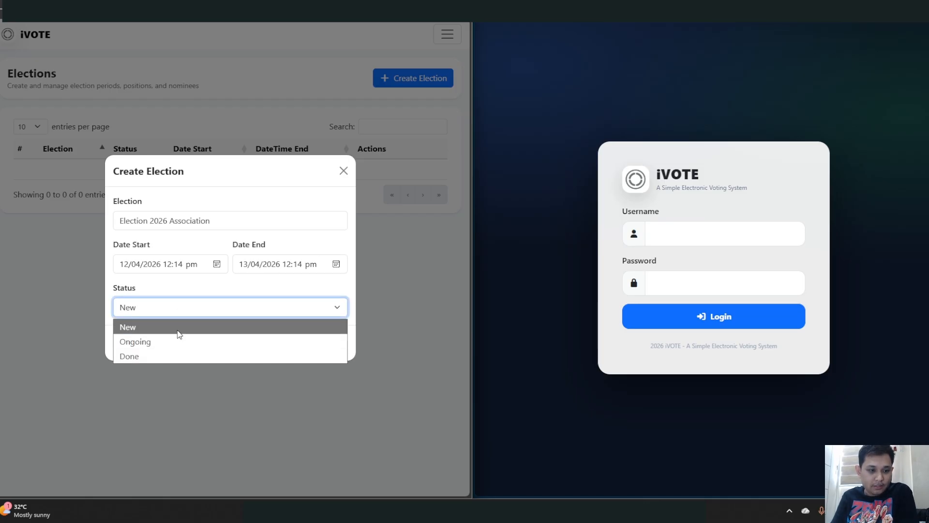
{"action": "left_click", "coordinate": [179, 333]}
{"action": "left_click", "coordinate": [186, 310]}
{"action": "left_click", "coordinate": [174, 328]}
{"action": "left_click", "coordinate": [182, 311]}
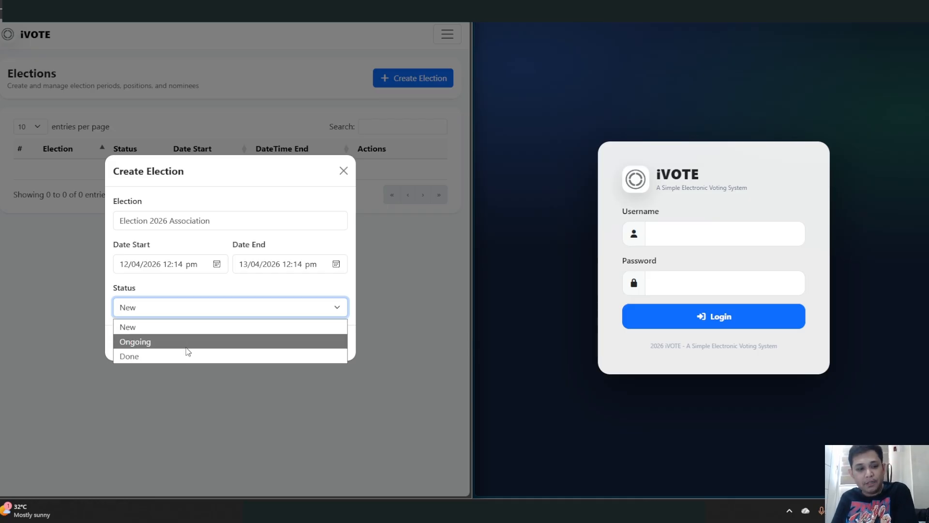
{"action": "left_click", "coordinate": [184, 332]}
{"action": "left_click", "coordinate": [190, 285]}
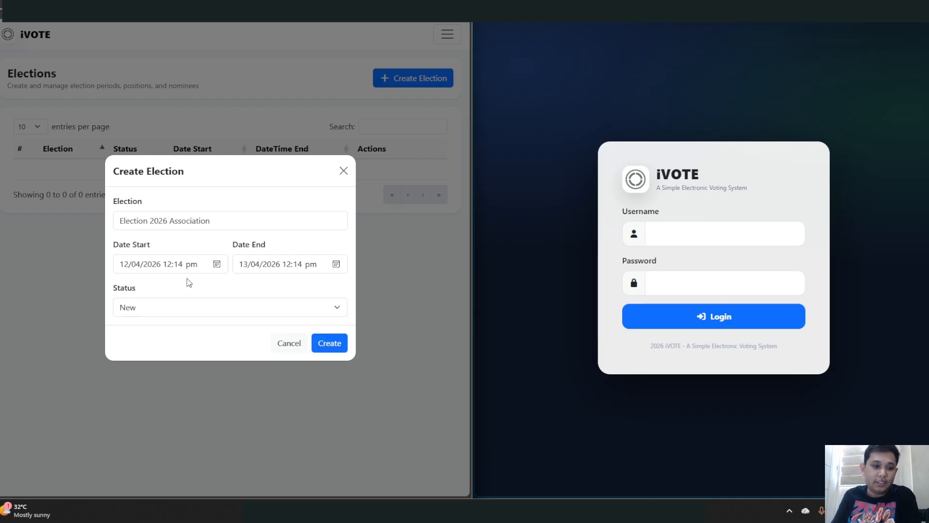
{"action": "left_click", "coordinate": [329, 344]}
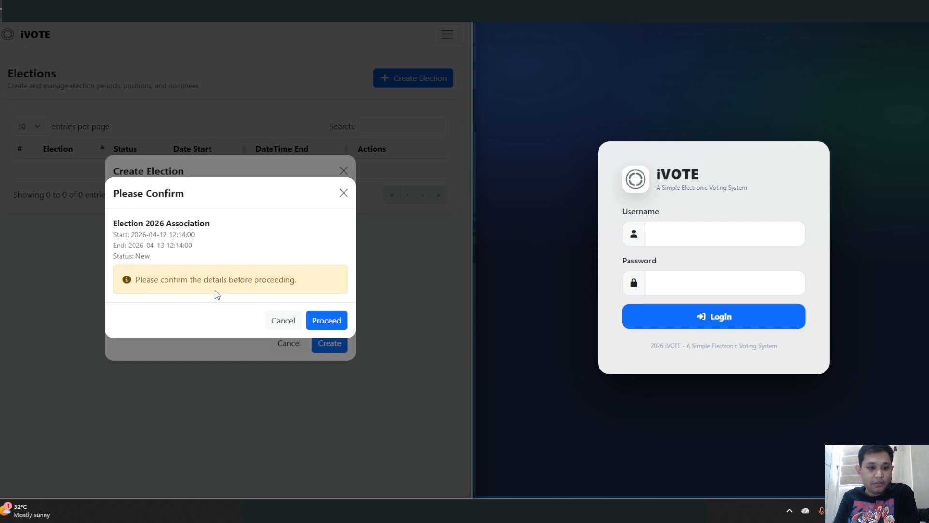
{"action": "left_click", "coordinate": [325, 321]}
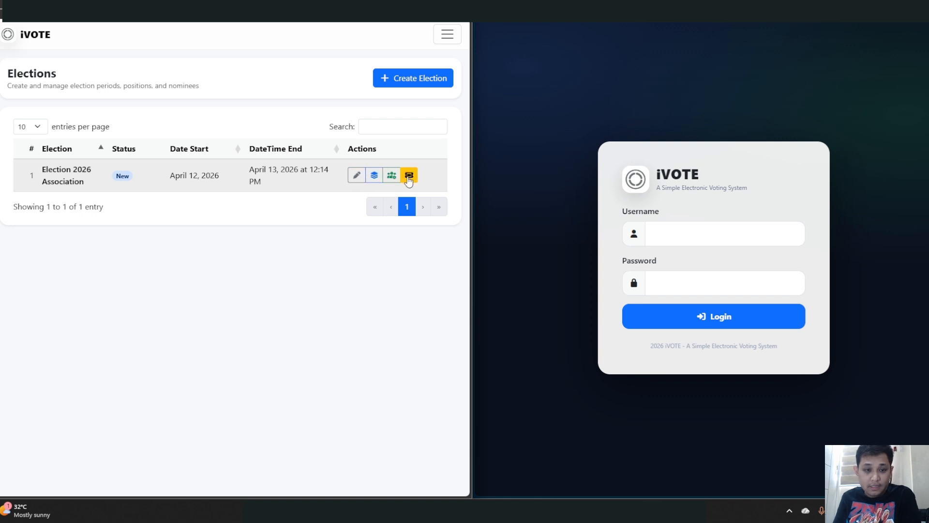
- Edit the election's end date to April 14, 2026 at 12:14 PM and confirm the update
{"action": "left_click", "coordinate": [355, 176]}
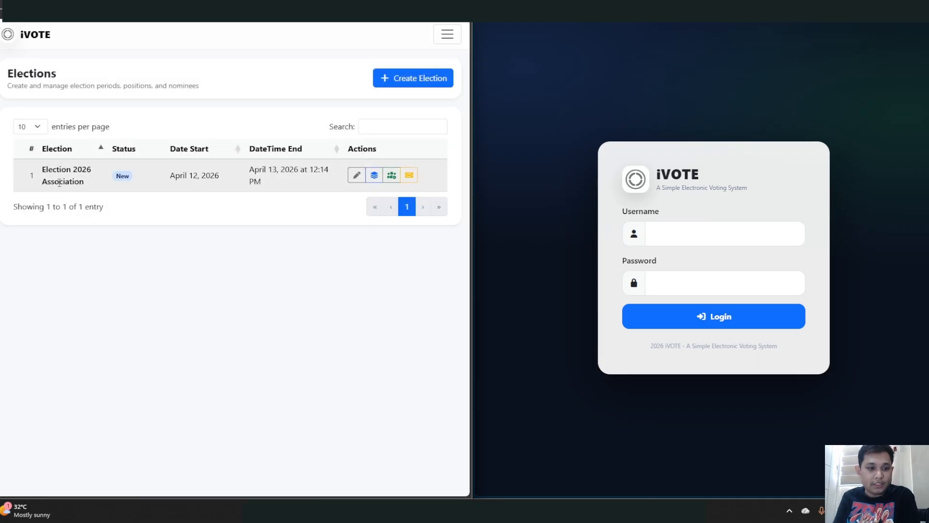
{"action": "left_click", "coordinate": [357, 175]}
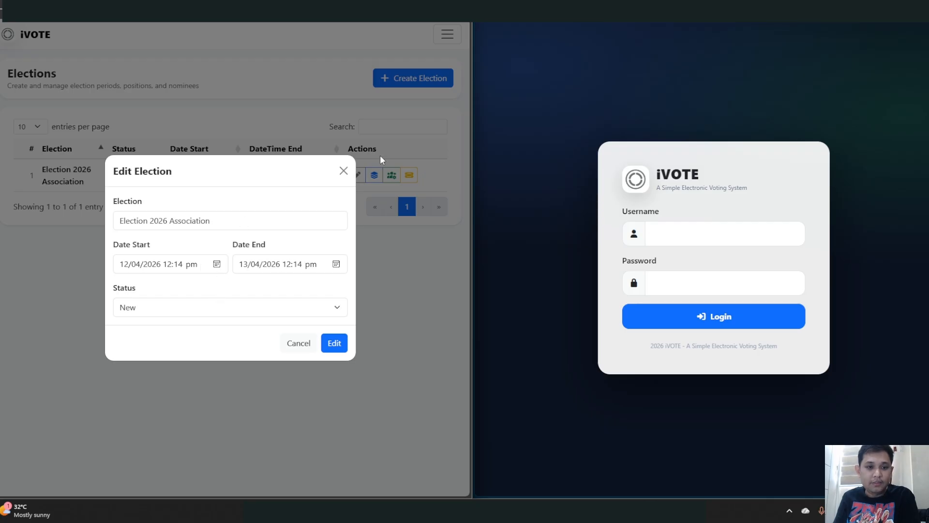
{"action": "left_click", "coordinate": [343, 171]}
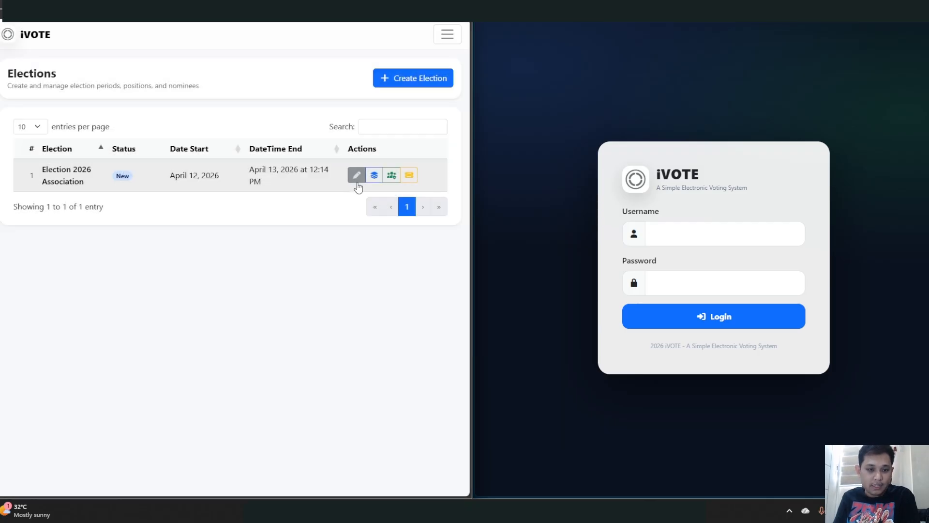
{"action": "left_click", "coordinate": [357, 176]}
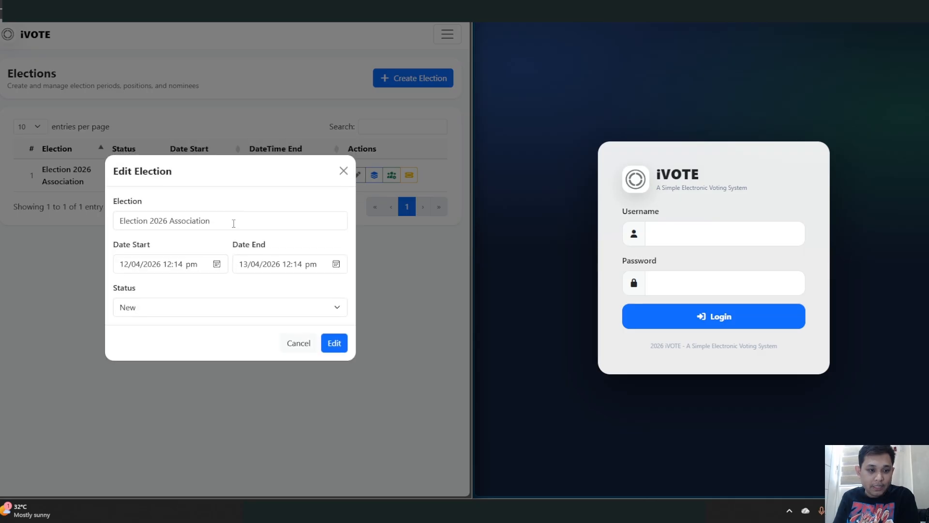
{"action": "left_click", "coordinate": [336, 265]}
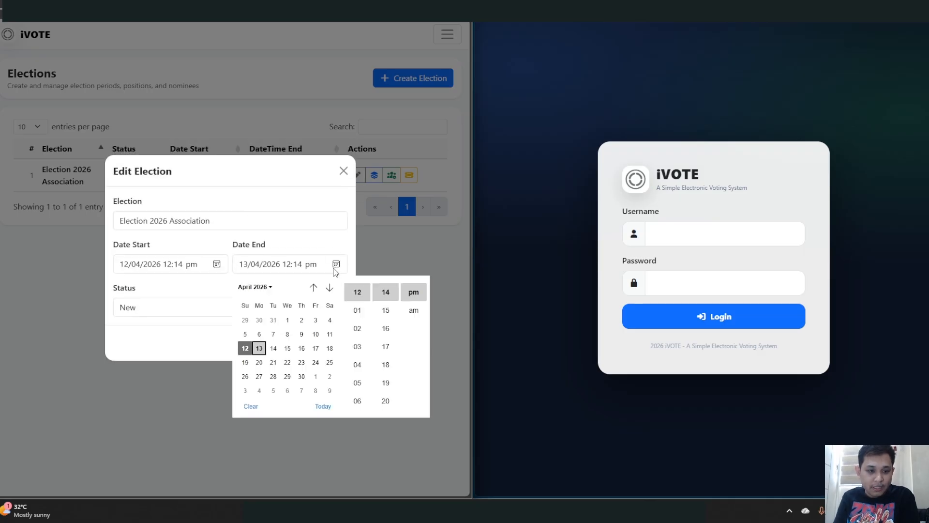
{"action": "left_click", "coordinate": [274, 349]}
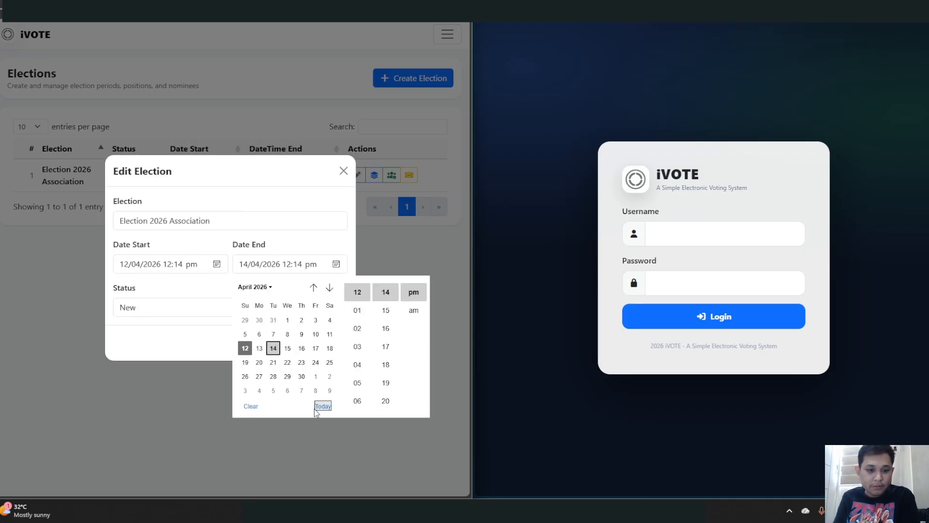
{"action": "left_click", "coordinate": [339, 237]}
{"action": "left_click", "coordinate": [335, 345]}
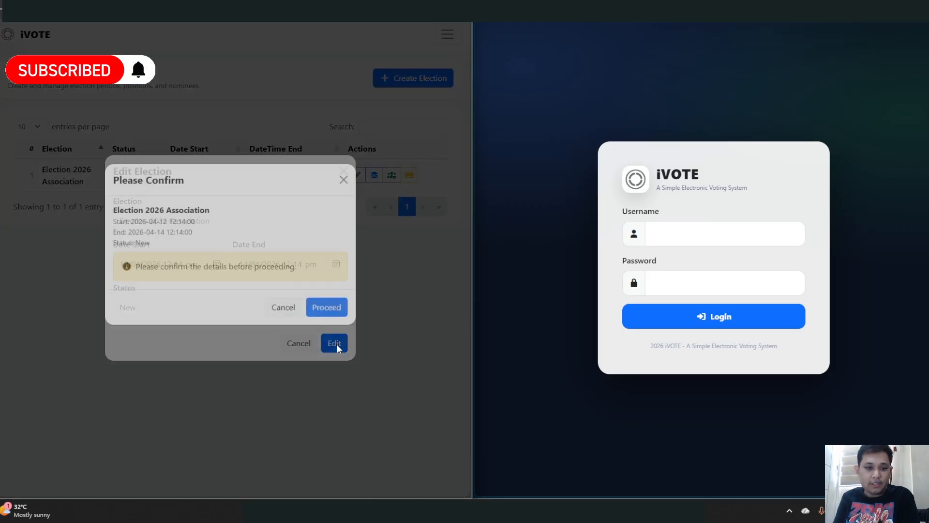
{"action": "left_click", "coordinate": [311, 321]}
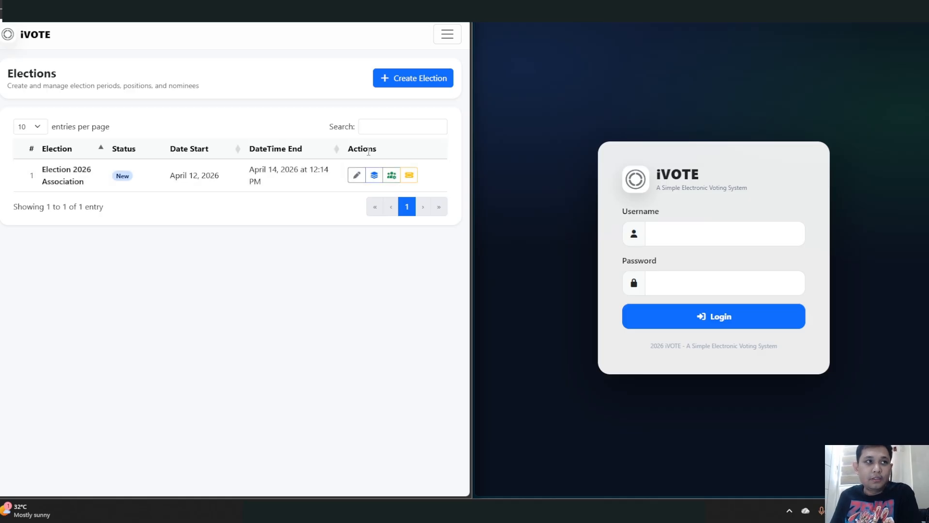
- Enter a Board position with 2 winners and a 1-year term in Create Positions
{"action": "left_click", "coordinate": [377, 181]}
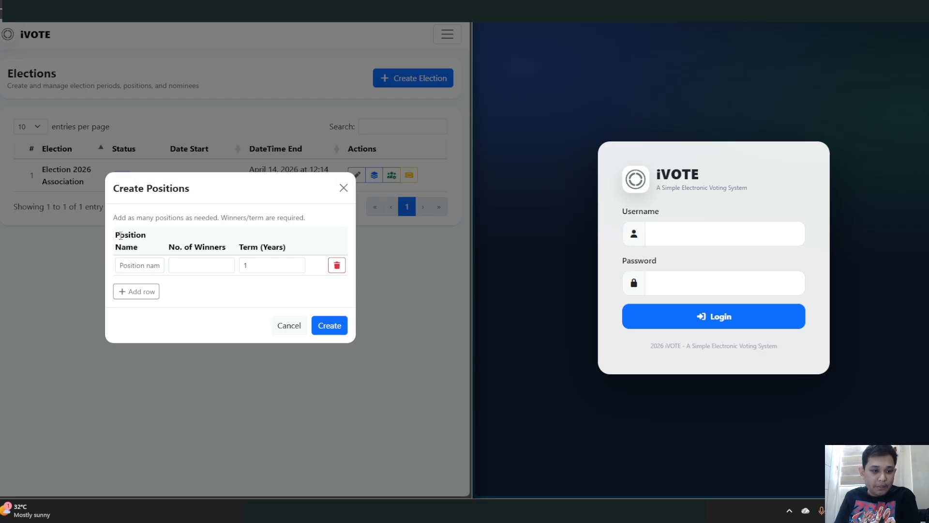
{"action": "left_click_drag", "start_coordinate": [118, 236], "coordinate": [140, 248]}
{"action": "left_click", "coordinate": [187, 248]}
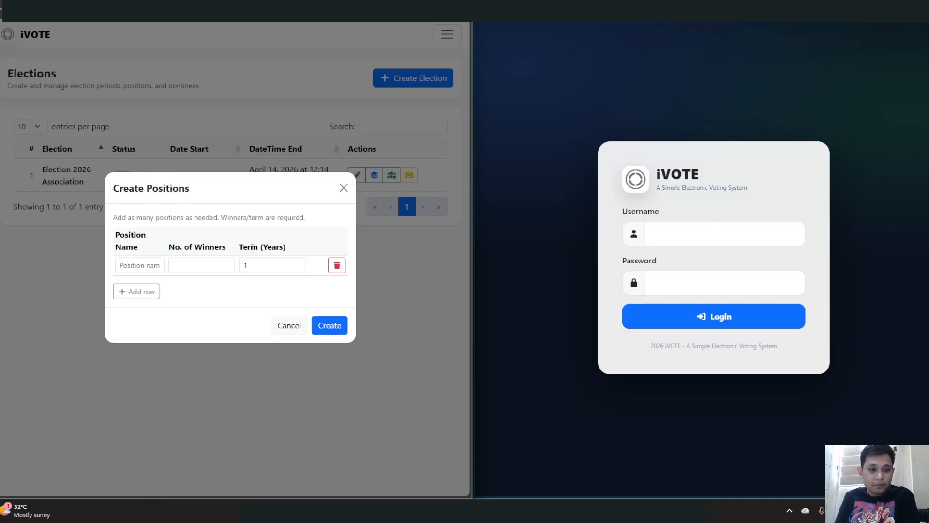
{"action": "left_click", "coordinate": [143, 267]}
{"action": "type", "text": "Boar"}
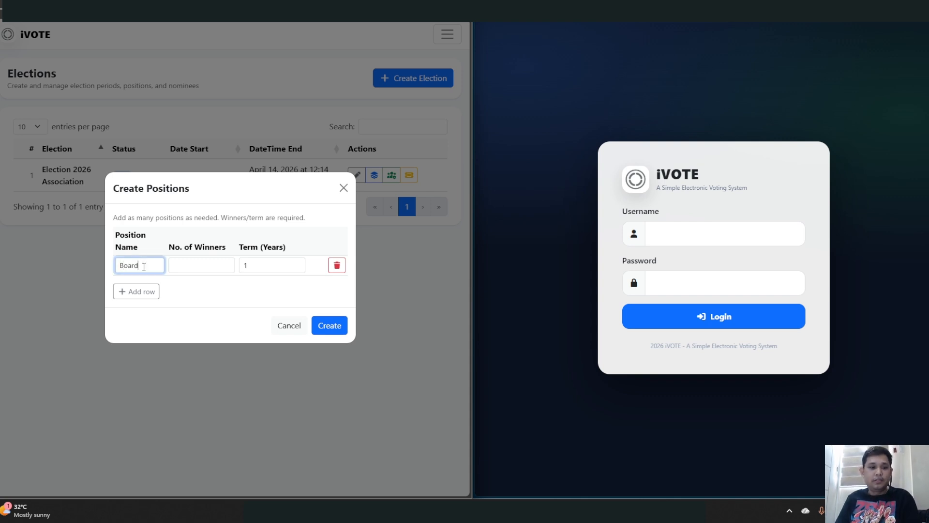
{"action": "type", "text": "d"}
{"action": "left_click", "coordinate": [204, 262]}
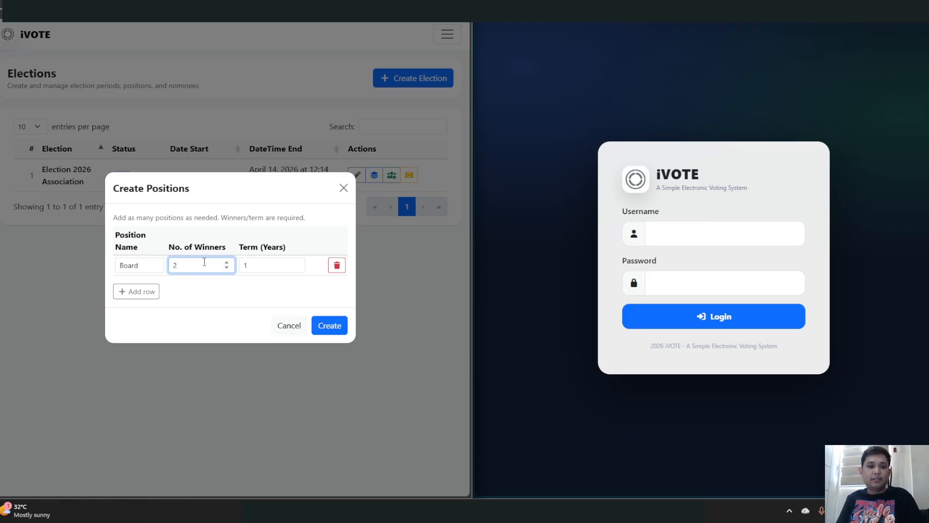
{"action": "left_click", "coordinate": [265, 266]}
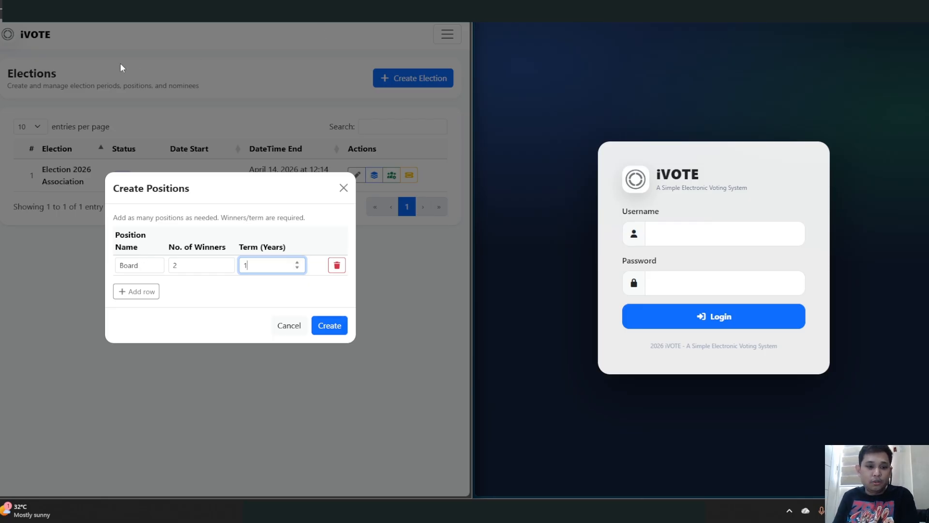
{"action": "left_click", "coordinate": [298, 263]}
{"action": "left_click", "coordinate": [297, 263]}
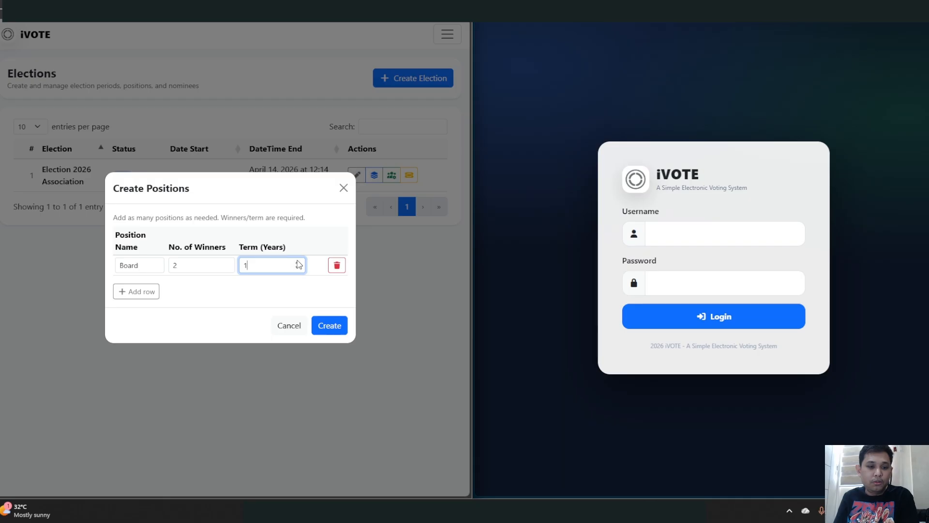
{"action": "left_click", "coordinate": [297, 268]}
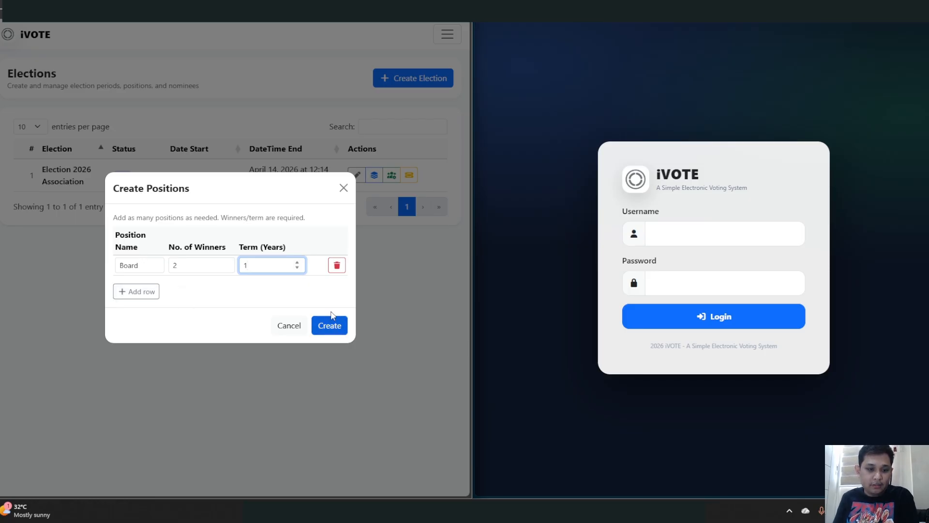
- Add an Audit position row with 2 winners and a 1-year term
{"action": "left_click", "coordinate": [141, 293]}
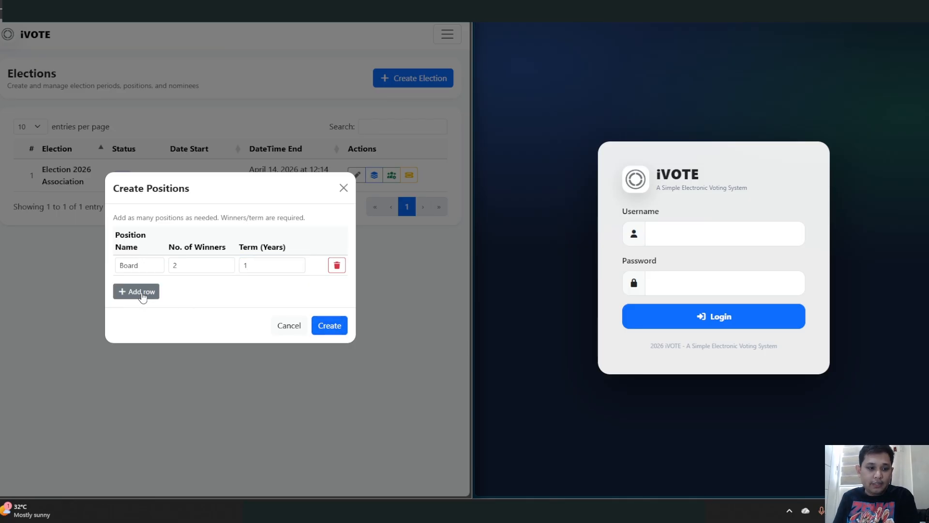
{"action": "left_click", "coordinate": [145, 273]}
{"action": "type", "text": "Audit"}
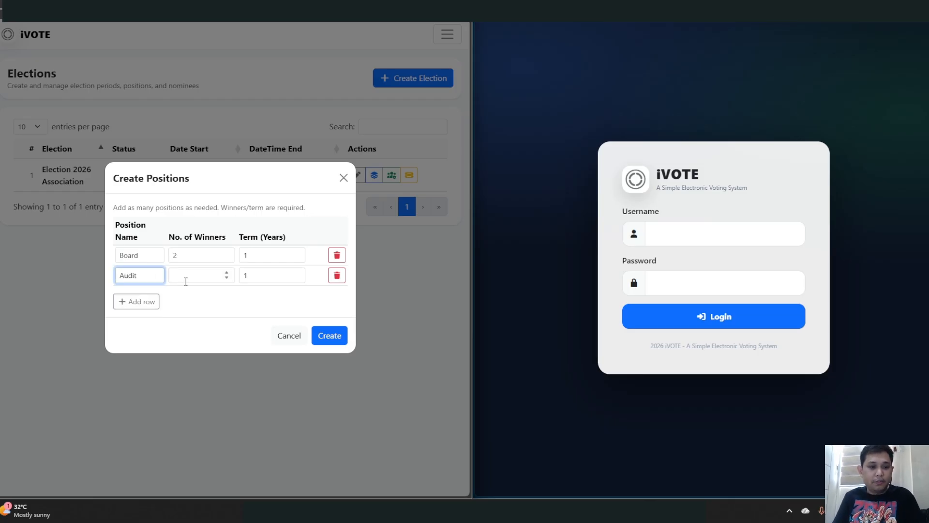
{"action": "left_click", "coordinate": [185, 278]}
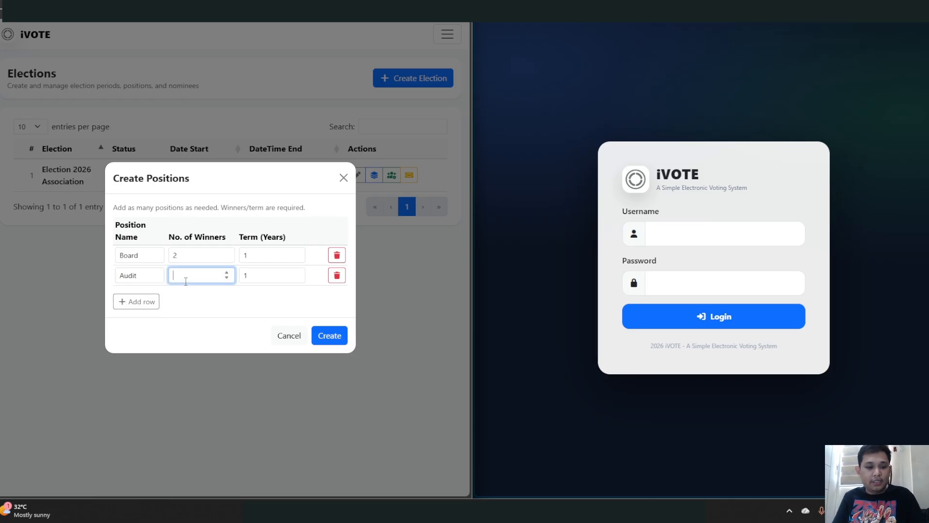
{"action": "left_click", "coordinate": [261, 275]}
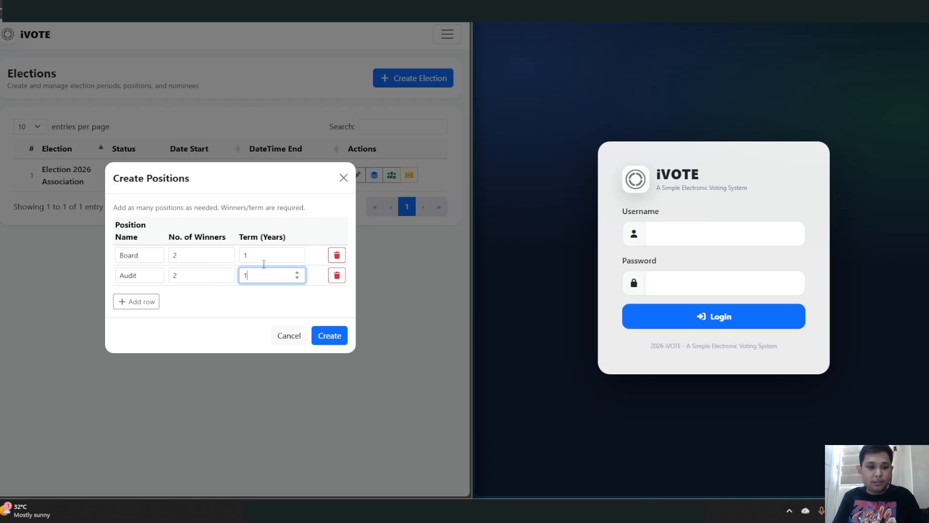
- Add a Credit position with 2 winners and a 1-year term, then submit all three positions
{"action": "left_click", "coordinate": [149, 303]}
{"action": "left_click", "coordinate": [151, 286]}
{"action": "type", "text": "Credit"}
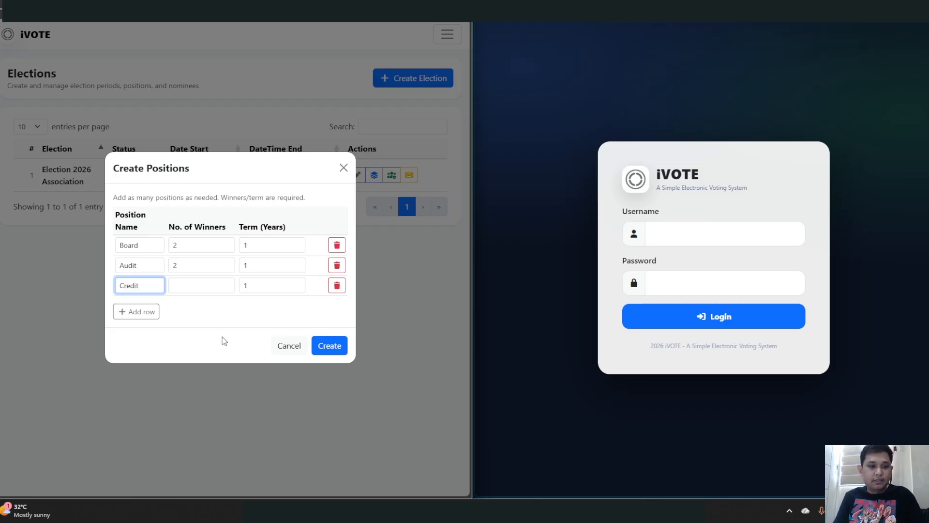
{"action": "left_click", "coordinate": [198, 288]}
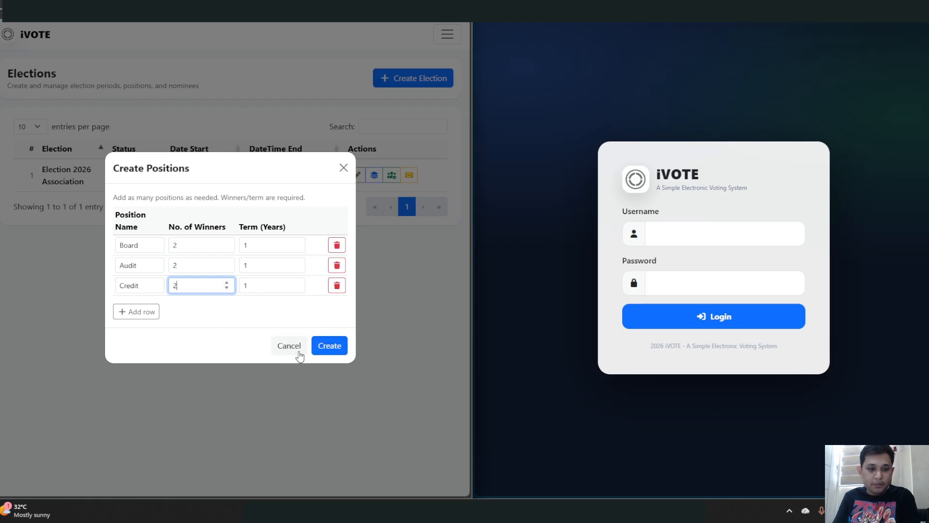
{"action": "left_click", "coordinate": [324, 351]}
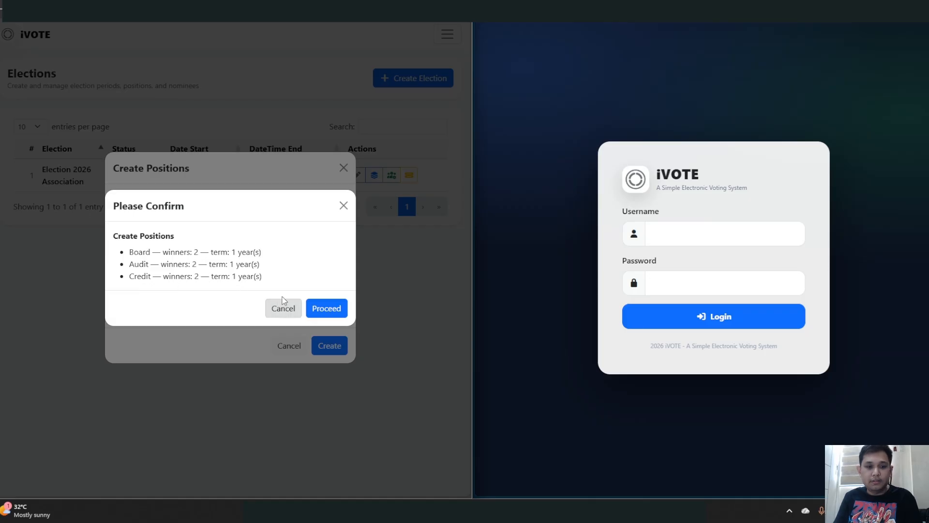
- Confirm creating the Board, Audit and Credit positions and view the election's positions list
{"action": "left_click", "coordinate": [331, 309]}
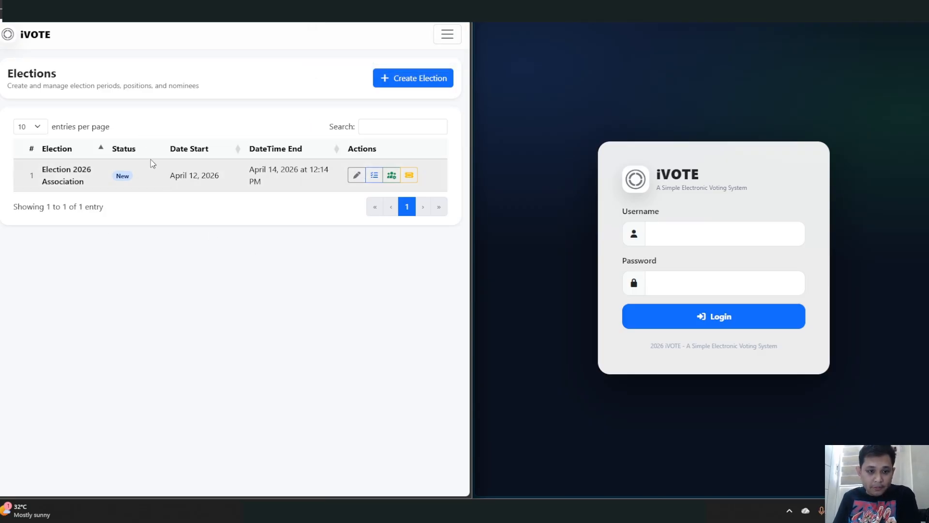
{"action": "left_click", "coordinate": [375, 177]}
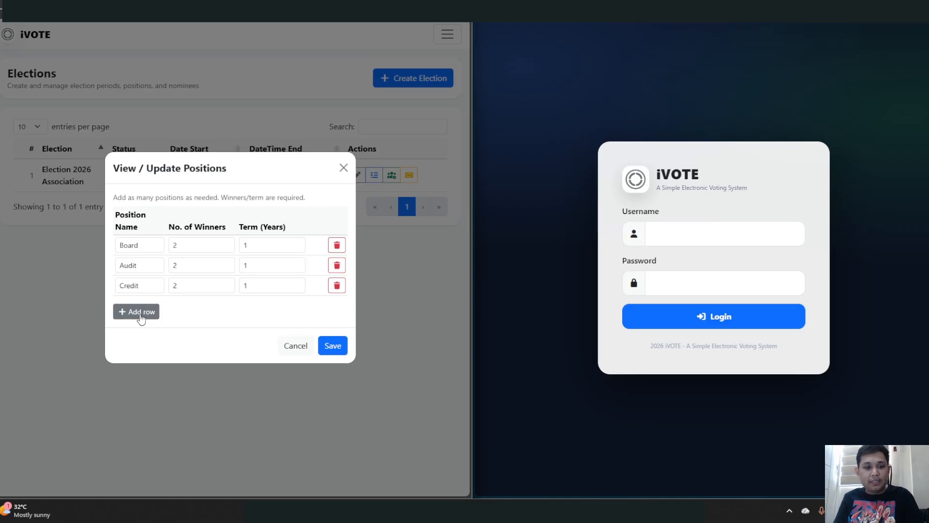
- Close the positions list and bring up Manage Nominees for Election 2026 Association
{"action": "left_click", "coordinate": [343, 168]}
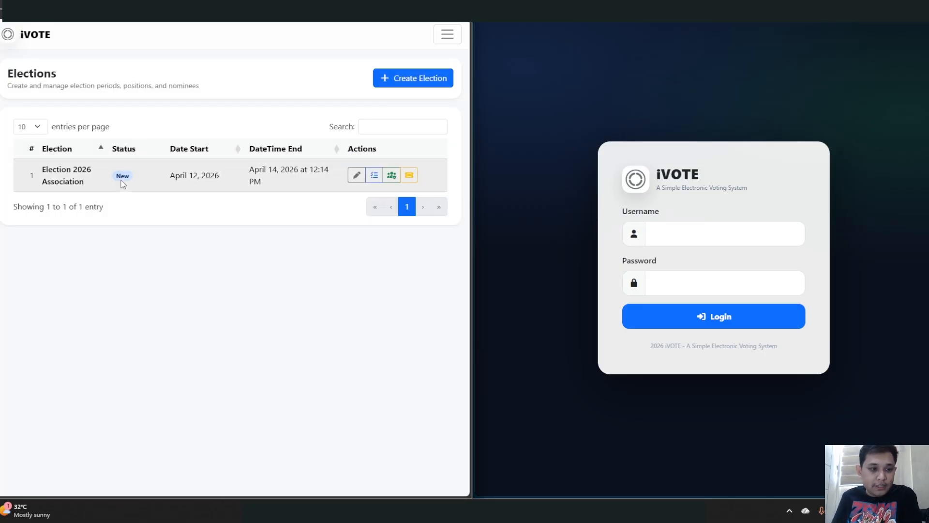
{"action": "left_click", "coordinate": [374, 174]}
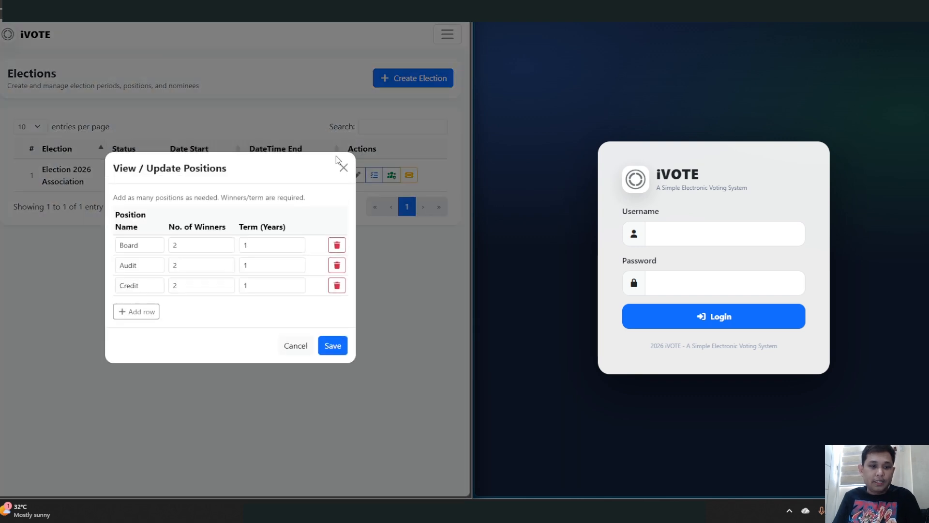
{"action": "left_click", "coordinate": [343, 168]}
{"action": "left_click", "coordinate": [374, 175]}
{"action": "left_click", "coordinate": [343, 168]}
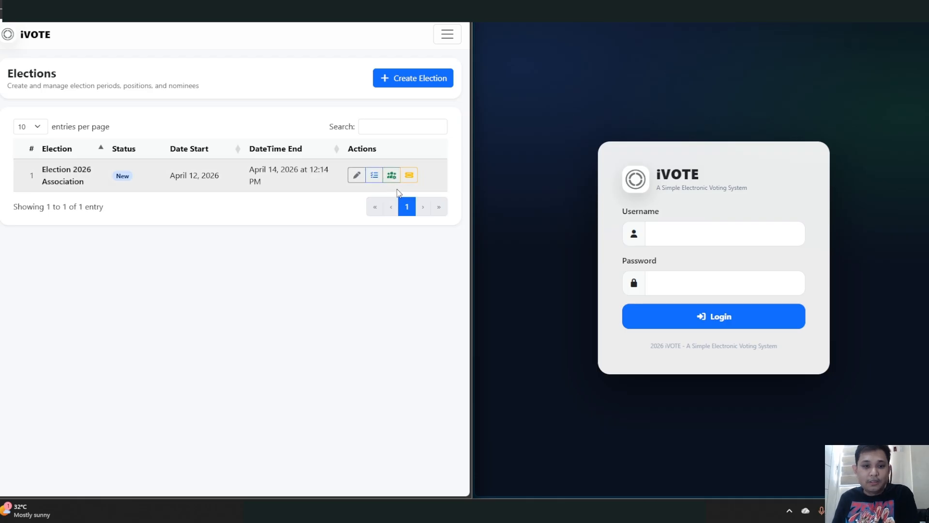
{"action": "left_click", "coordinate": [392, 175]}
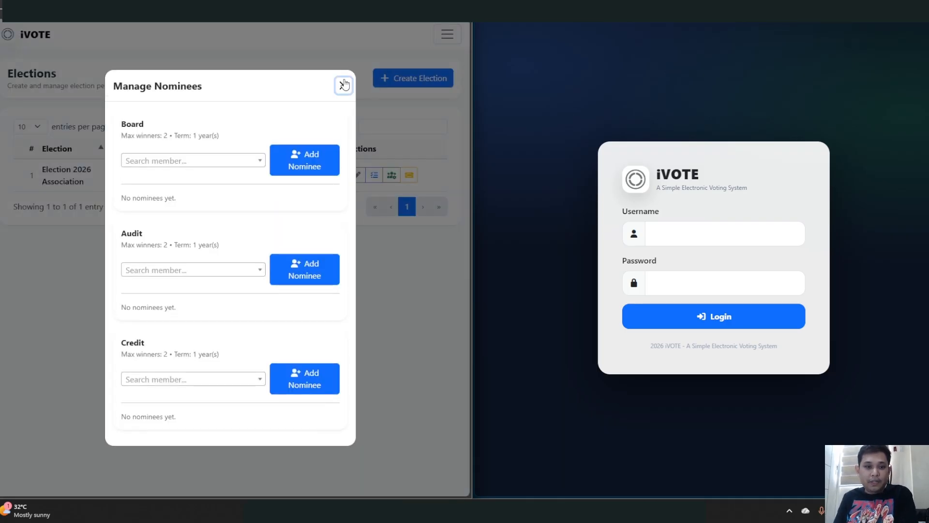
- Reopen Manage Nominees and browse the member dropdown under the Board position
{"action": "left_click", "coordinate": [344, 76]}
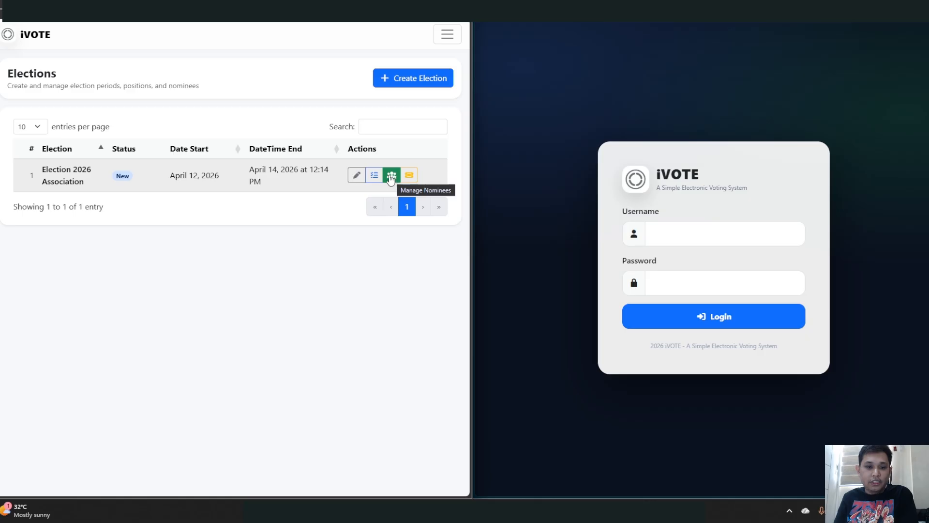
{"action": "left_click", "coordinate": [391, 177]}
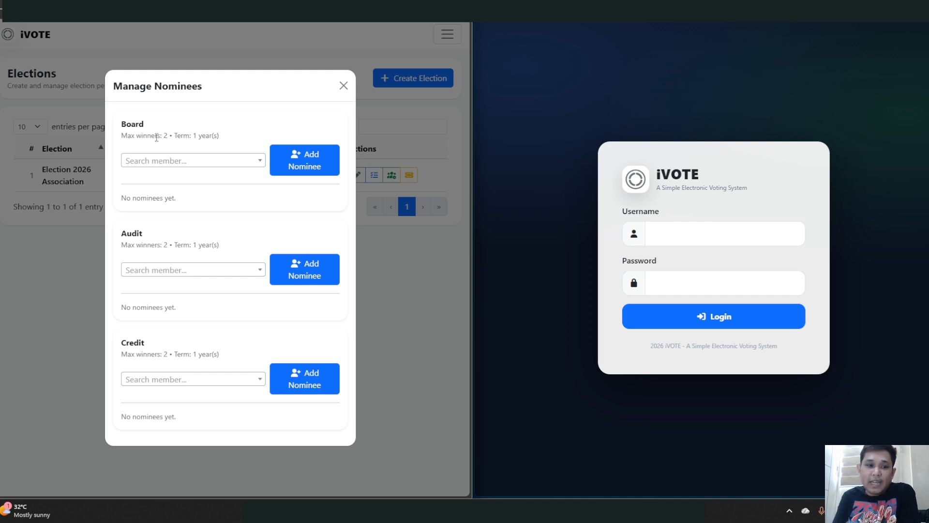
{"action": "left_click", "coordinate": [192, 163]}
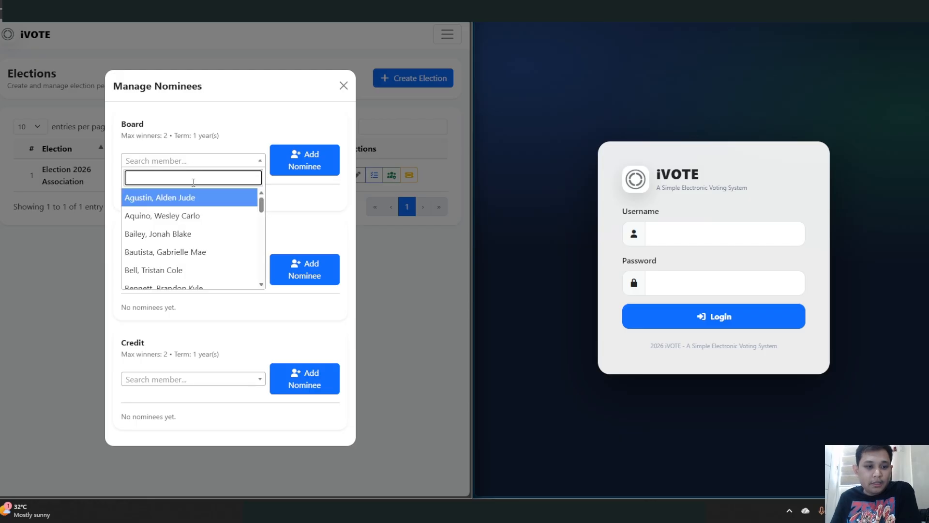
{"action": "scroll", "coordinate": [196, 224], "scroll_direction": "down", "scroll_amount": 3}
{"action": "scroll", "coordinate": [195, 232], "scroll_direction": "up", "scroll_amount": 3}
{"action": "scroll", "coordinate": [195, 232], "scroll_direction": "down", "scroll_amount": 5}
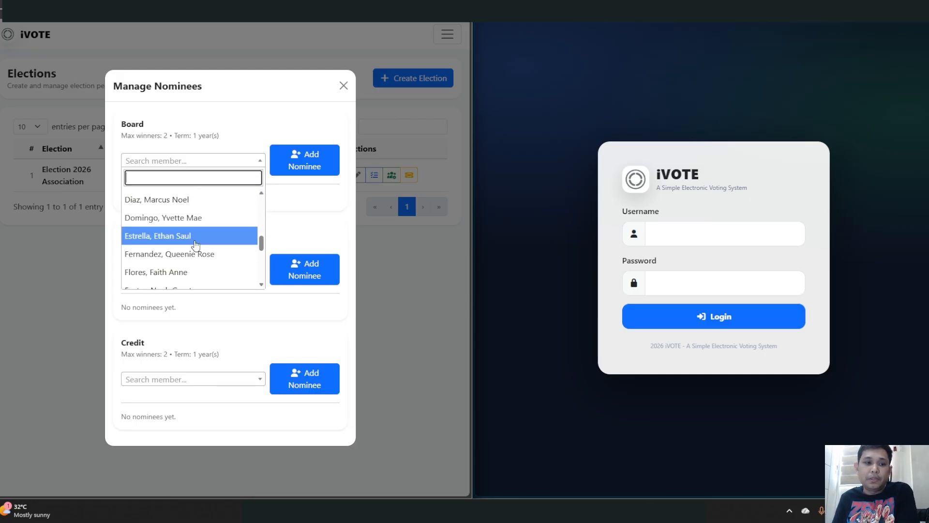
{"action": "scroll", "coordinate": [193, 250], "scroll_direction": "up", "scroll_amount": 6}
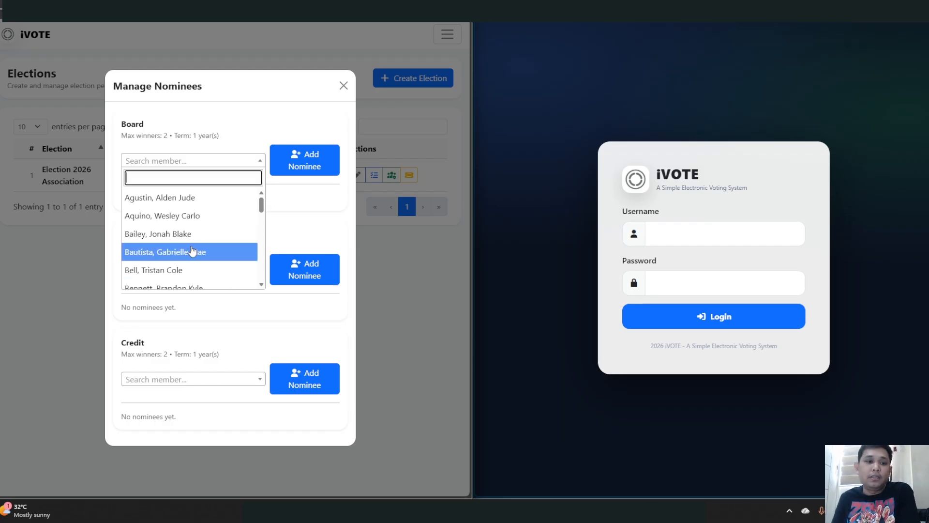
{"action": "scroll", "coordinate": [189, 254], "scroll_direction": "down", "scroll_amount": 5}
{"action": "scroll", "coordinate": [189, 257], "scroll_direction": "down", "scroll_amount": 3}
{"action": "scroll", "coordinate": [189, 258], "scroll_direction": "up", "scroll_amount": 3}
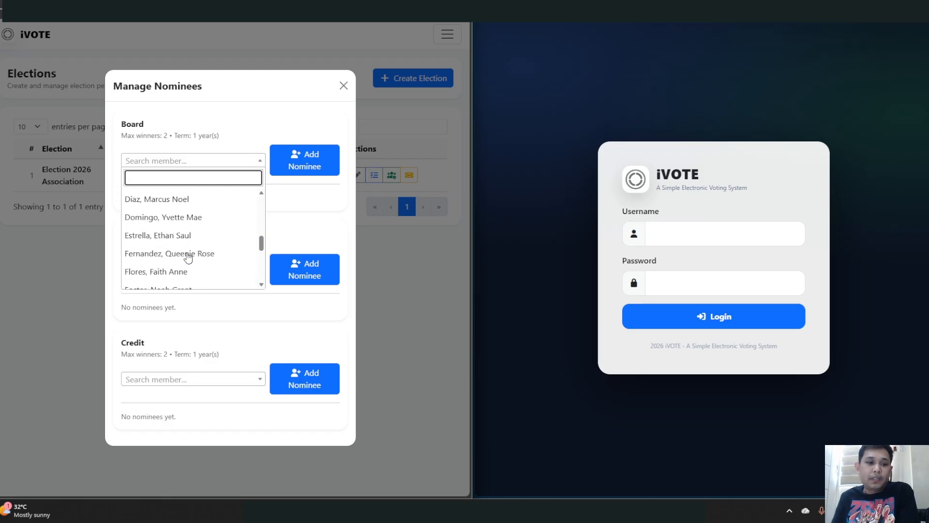
{"action": "scroll", "coordinate": [189, 257], "scroll_direction": "up", "scroll_amount": 3}
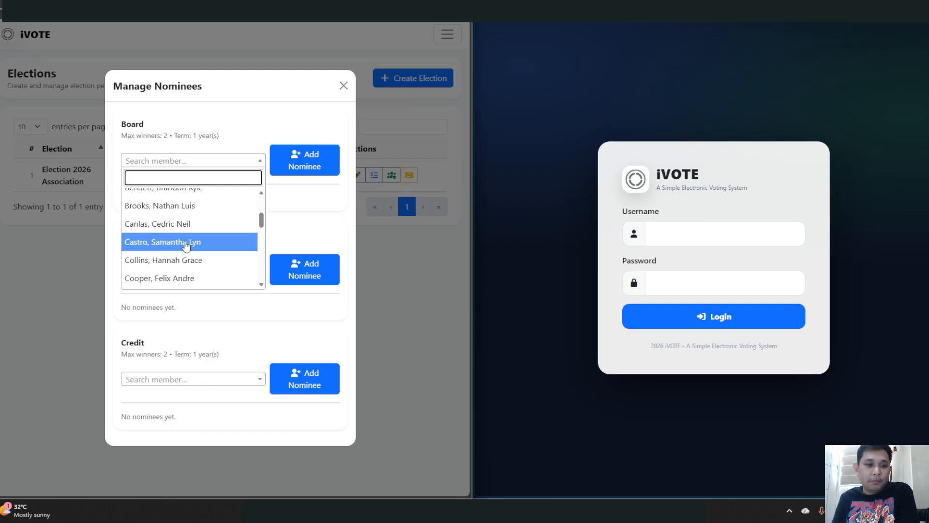
{"action": "scroll", "coordinate": [188, 254], "scroll_direction": "up", "scroll_amount": 2}
{"action": "scroll", "coordinate": [194, 223], "scroll_direction": "down", "scroll_amount": 3}
{"action": "scroll", "coordinate": [198, 256], "scroll_direction": "up", "scroll_amount": 2}
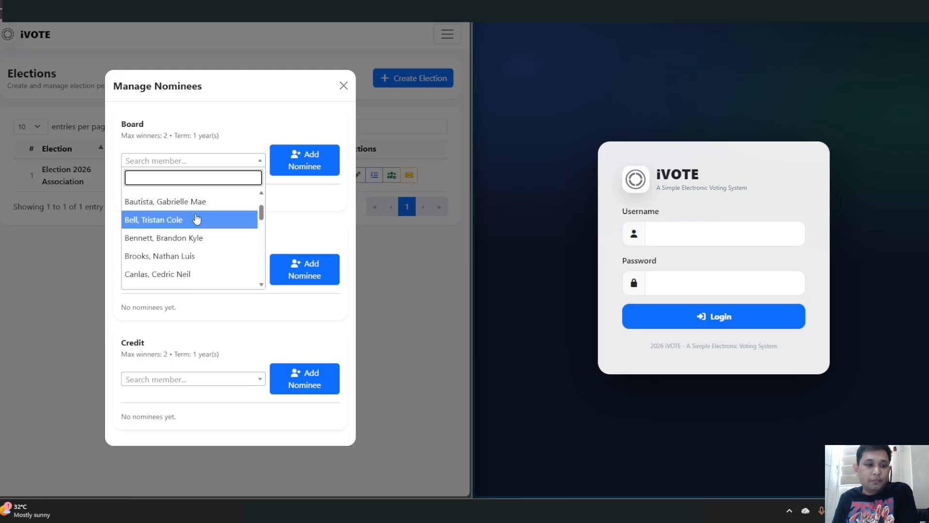
{"action": "scroll", "coordinate": [189, 233], "scroll_direction": "down", "scroll_amount": 5}
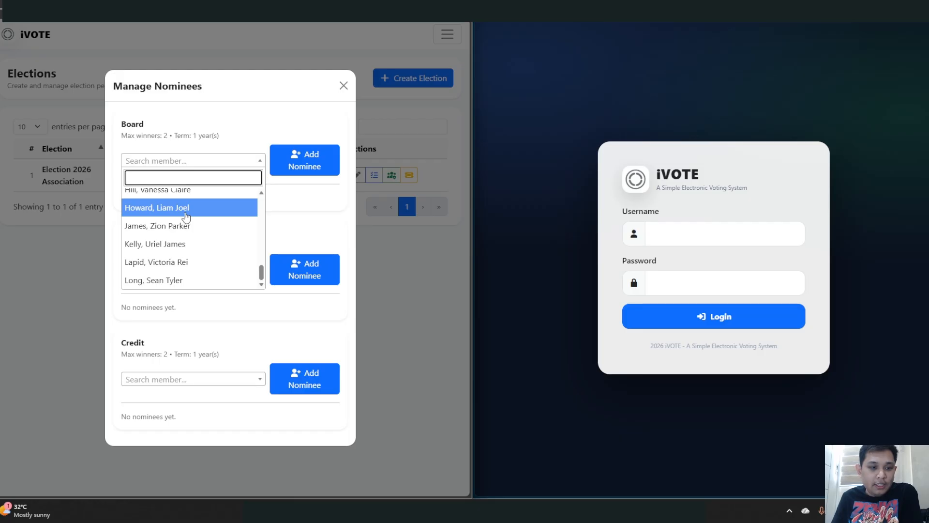
- Nominate three different members for the Board position
{"action": "left_click", "coordinate": [186, 208]}
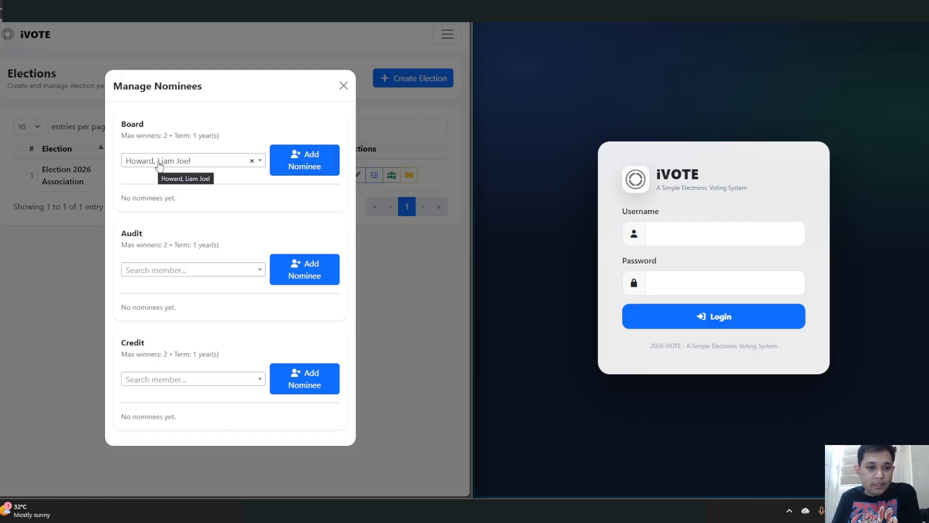
{"action": "left_click", "coordinate": [303, 156]}
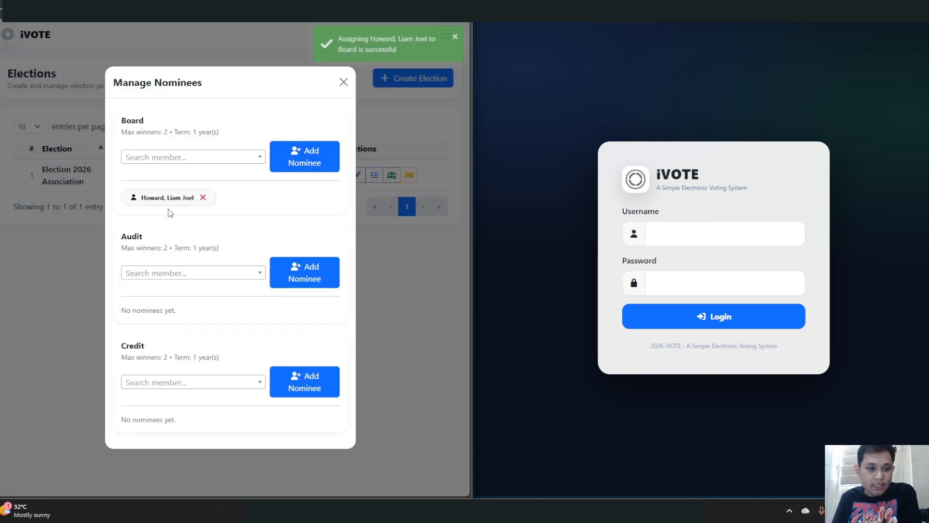
{"action": "left_click", "coordinate": [209, 156]}
{"action": "scroll", "coordinate": [202, 210], "scroll_direction": "up", "scroll_amount": 5}
{"action": "scroll", "coordinate": [190, 242], "scroll_direction": "down", "scroll_amount": 2}
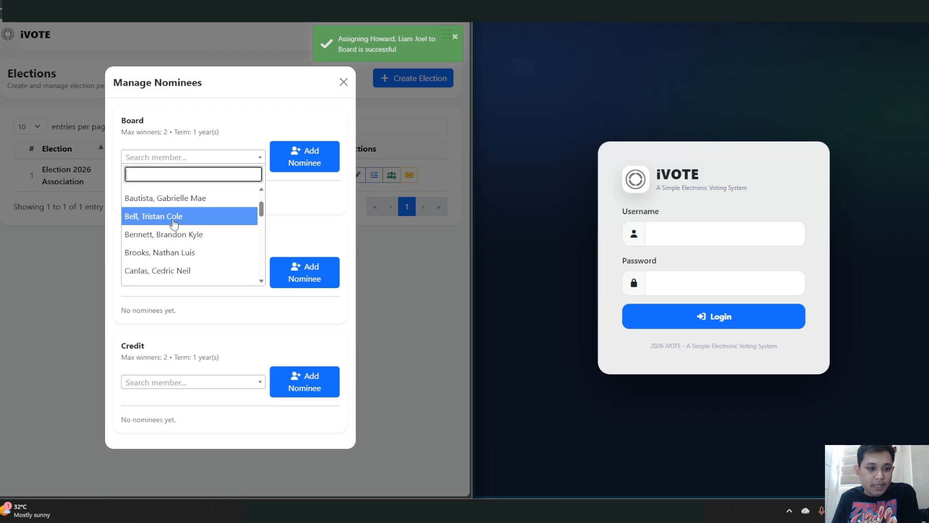
{"action": "left_click", "coordinate": [174, 222]}
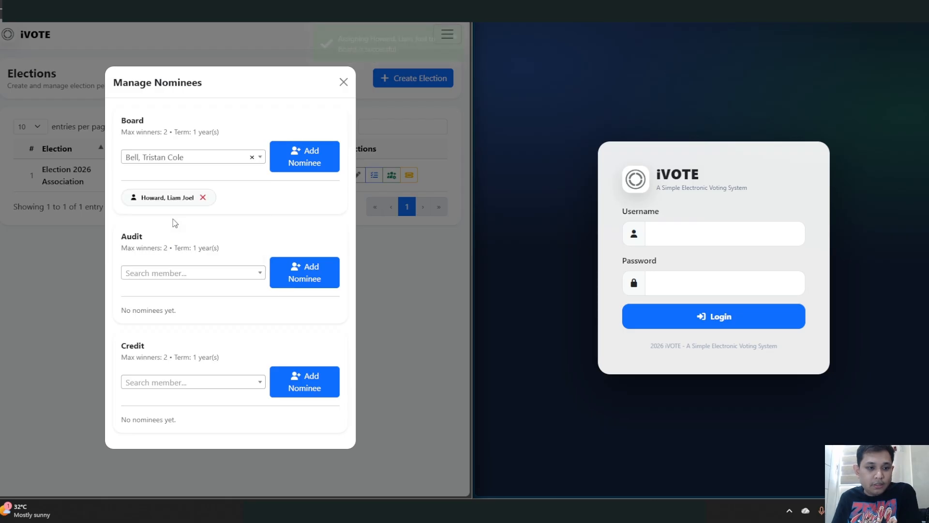
{"action": "left_click", "coordinate": [312, 154]}
{"action": "left_click", "coordinate": [195, 157]}
{"action": "scroll", "coordinate": [183, 234], "scroll_direction": "down", "scroll_amount": 10}
{"action": "left_click", "coordinate": [184, 257]}
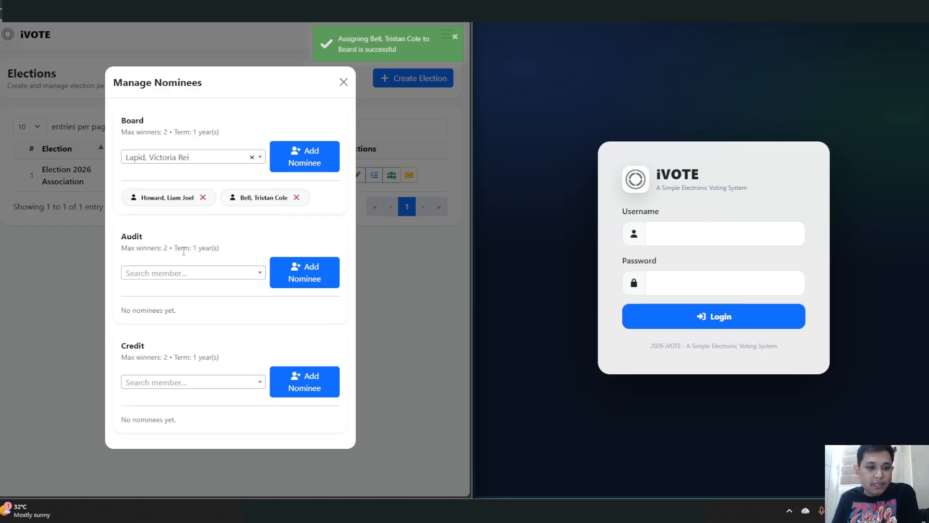
{"action": "left_click", "coordinate": [301, 163]}
- Add a fourth and fifth Board nominee, after a duplicate member is rejected
{"action": "left_click", "coordinate": [207, 148]}
{"action": "scroll", "coordinate": [193, 222], "scroll_direction": "down", "scroll_amount": 5}
{"action": "scroll", "coordinate": [194, 221], "scroll_direction": "down", "scroll_amount": 3}
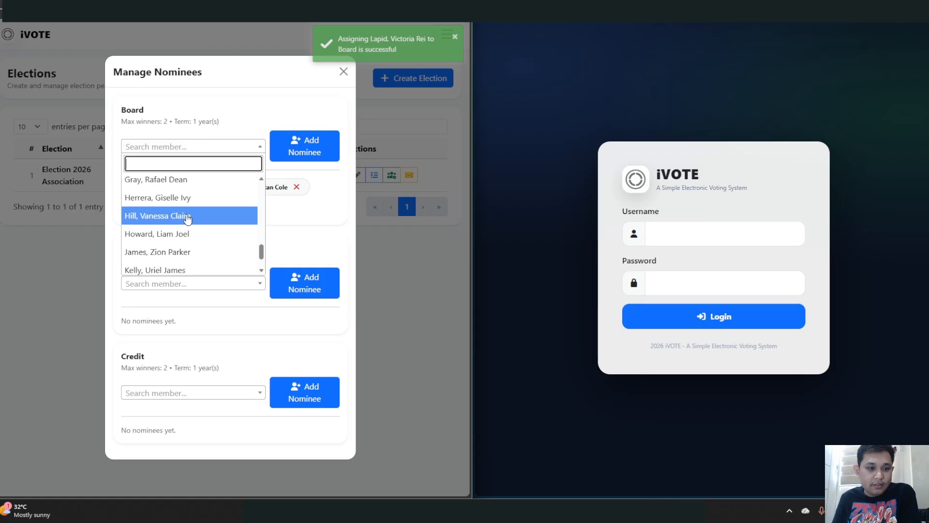
{"action": "left_click", "coordinate": [182, 240]}
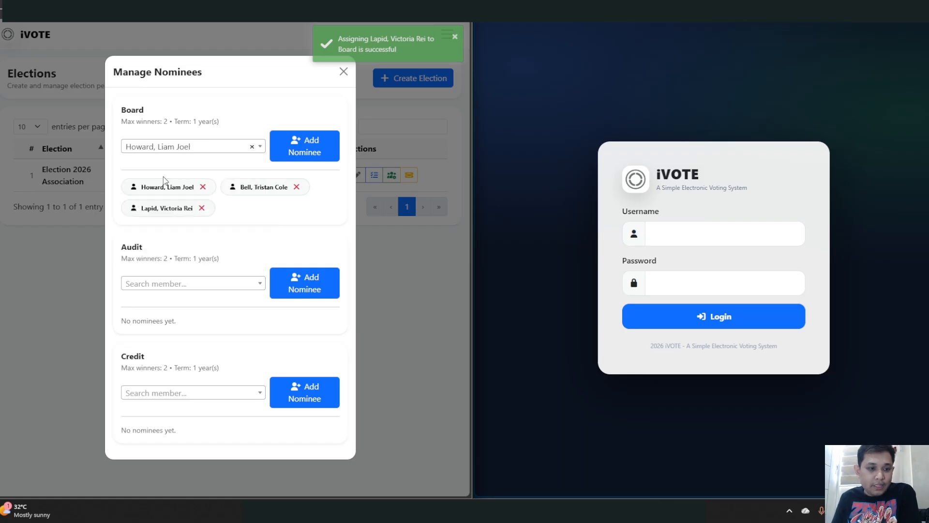
{"action": "left_click", "coordinate": [310, 149]}
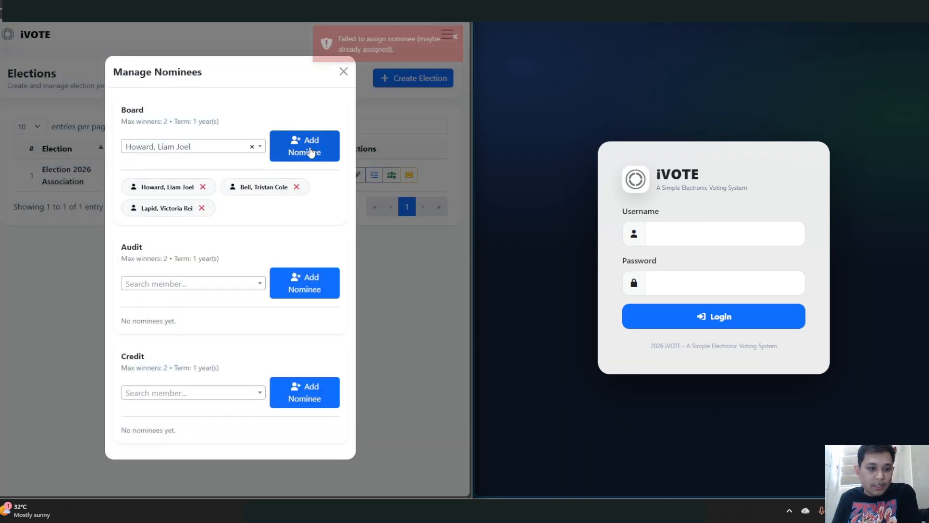
{"action": "left_click", "coordinate": [236, 146]}
{"action": "scroll", "coordinate": [198, 227], "scroll_direction": "down", "scroll_amount": 2}
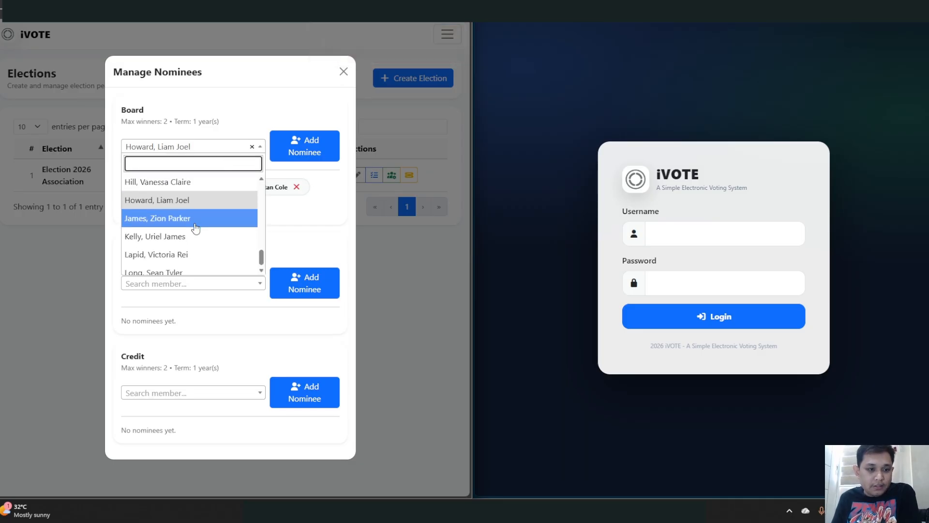
{"action": "left_click", "coordinate": [186, 267]}
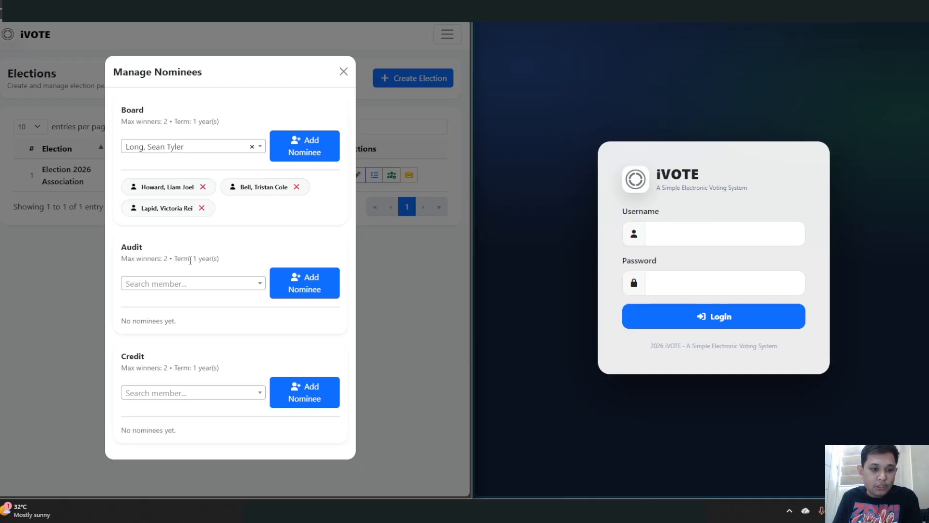
{"action": "left_click", "coordinate": [311, 153]}
{"action": "left_click", "coordinate": [189, 146]}
{"action": "scroll", "coordinate": [192, 213], "scroll_direction": "down", "scroll_amount": 3}
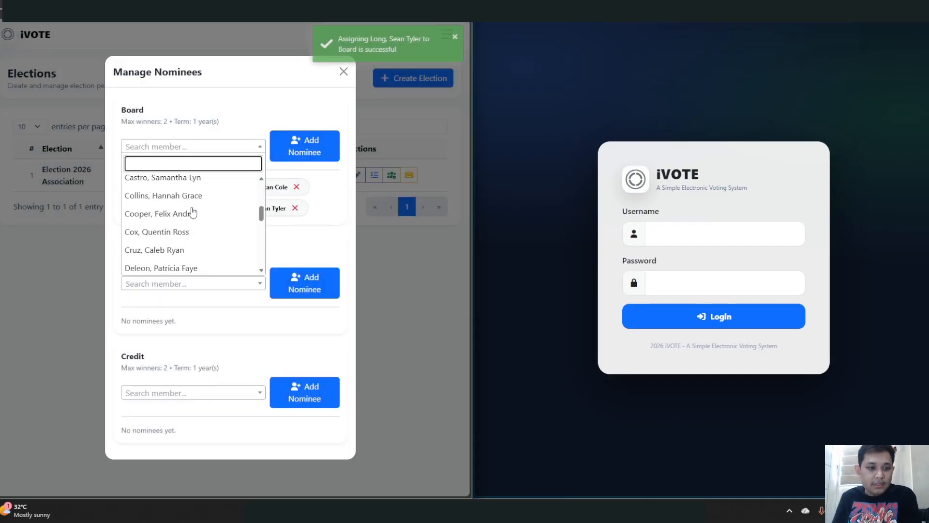
{"action": "left_click", "coordinate": [187, 249]}
{"action": "left_click", "coordinate": [305, 147]}
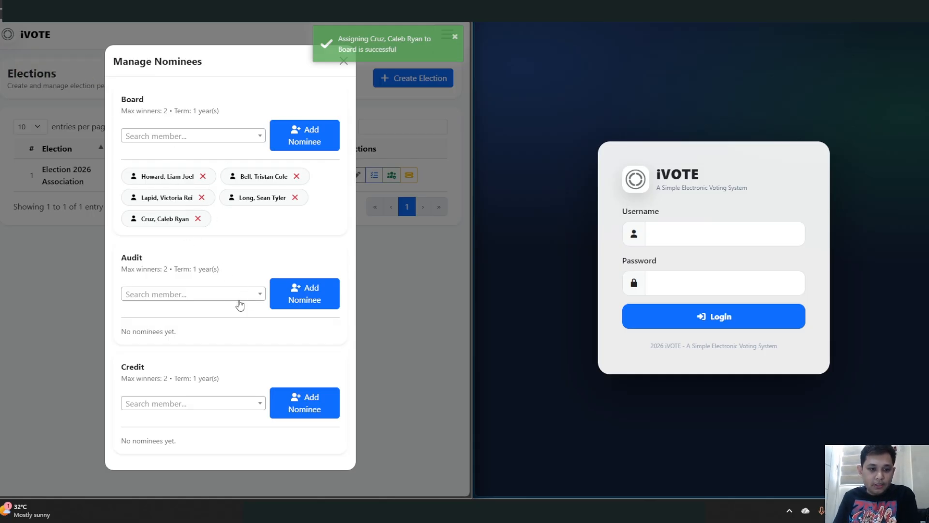
{"action": "left_click", "coordinate": [188, 296]}
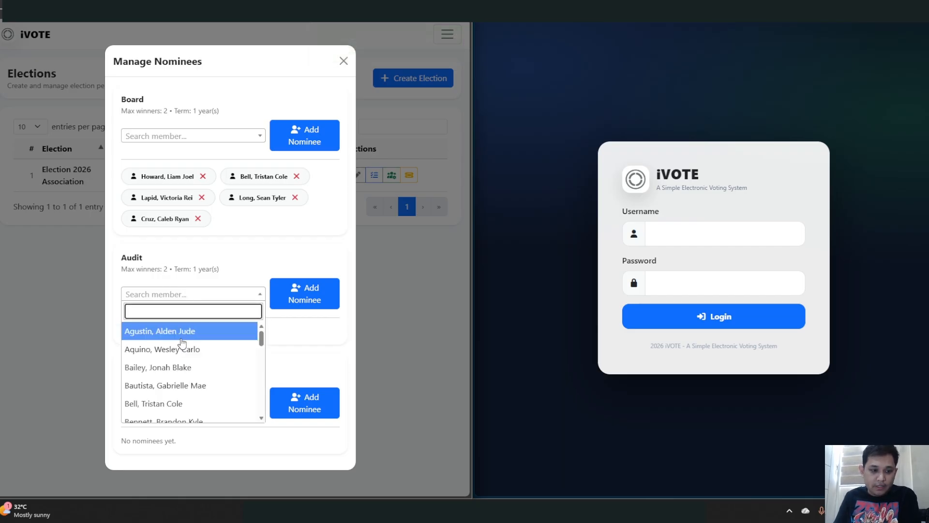
- Add three members, one after another, as Audit nominees from the Search member list
{"action": "left_click", "coordinate": [182, 334]}
{"action": "left_click", "coordinate": [280, 305]}
{"action": "left_click", "coordinate": [223, 297]}
{"action": "left_click", "coordinate": [191, 347]}
{"action": "left_click", "coordinate": [290, 302]}
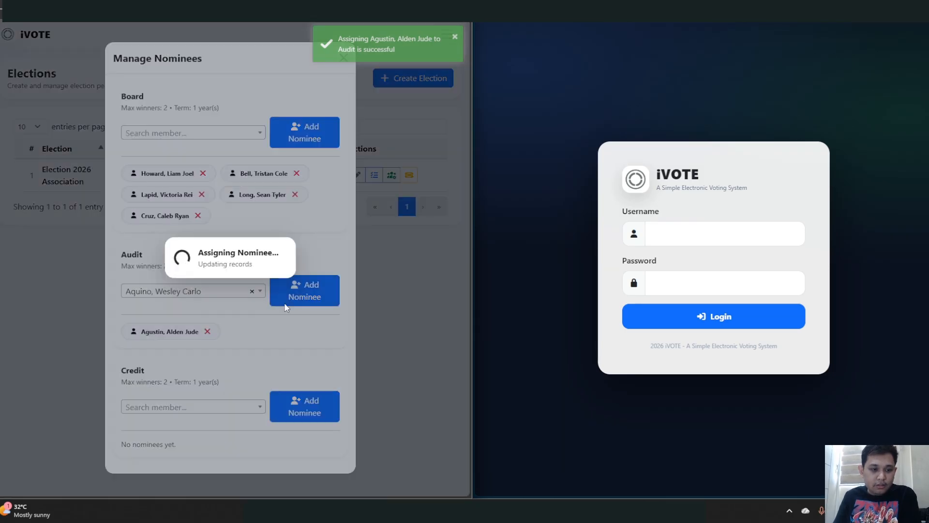
{"action": "left_click", "coordinate": [198, 293]}
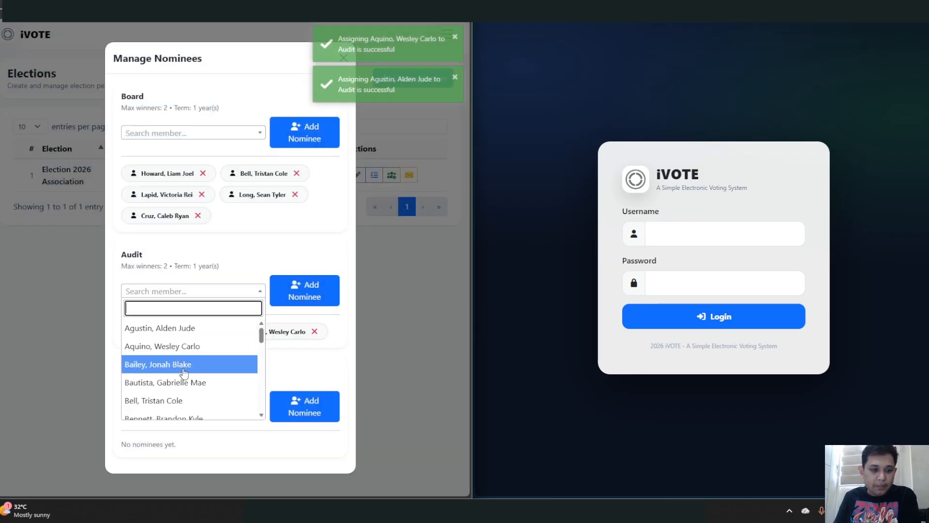
{"action": "left_click", "coordinate": [184, 364]}
{"action": "left_click", "coordinate": [303, 295]}
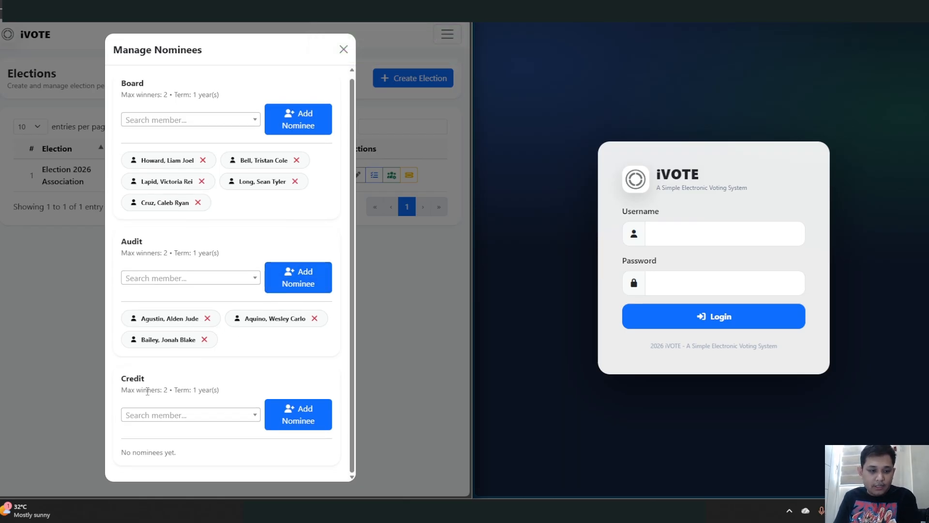
- Browse the Credit member list and close it without choosing anyone
{"action": "left_click", "coordinate": [197, 426]}
{"action": "scroll", "coordinate": [208, 345], "scroll_direction": "down", "scroll_amount": 3}
{"action": "scroll", "coordinate": [202, 372], "scroll_direction": "down", "scroll_amount": 2}
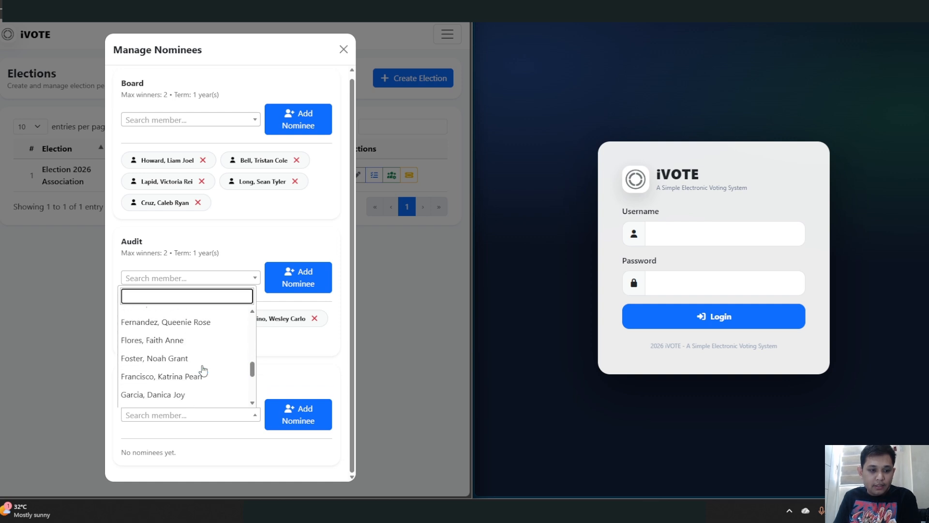
{"action": "left_click", "coordinate": [262, 208]}
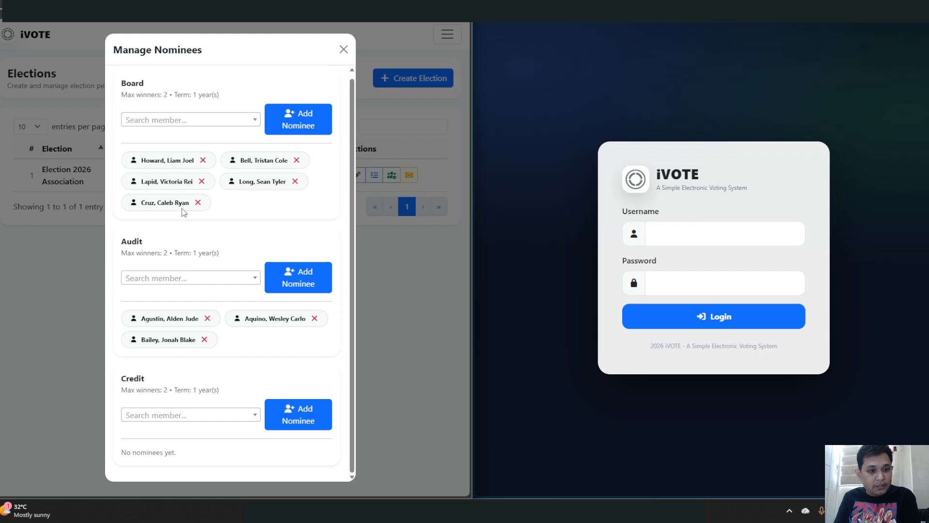
- Add two members from Credit's Search member list as Credit nominees
{"action": "left_click", "coordinate": [189, 415]}
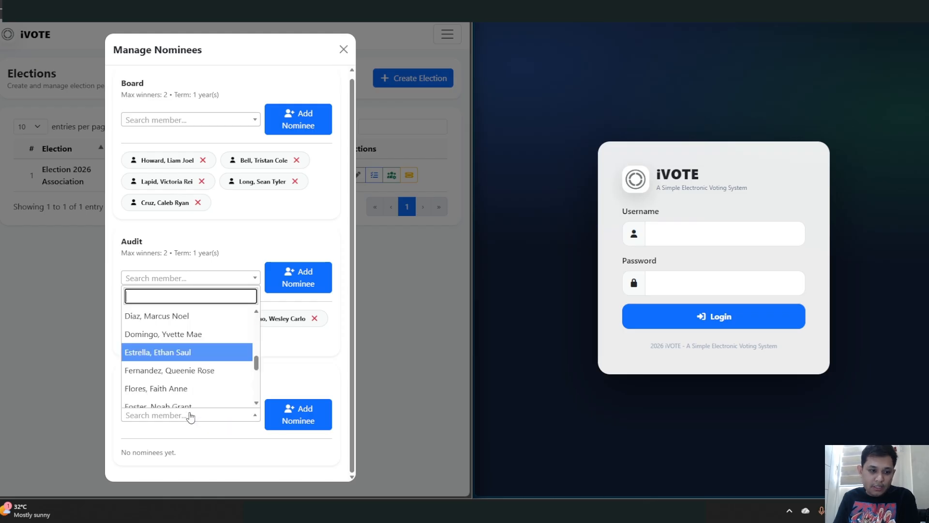
{"action": "scroll", "coordinate": [189, 363], "scroll_direction": "down", "scroll_amount": 4}
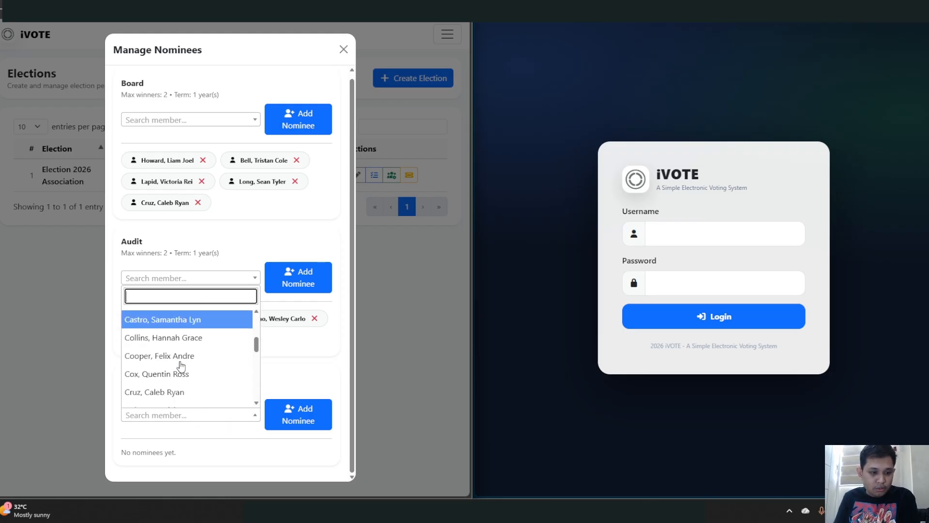
{"action": "scroll", "coordinate": [188, 369], "scroll_direction": "down", "scroll_amount": 1}
{"action": "left_click", "coordinate": [165, 330]}
{"action": "left_click", "coordinate": [277, 418]}
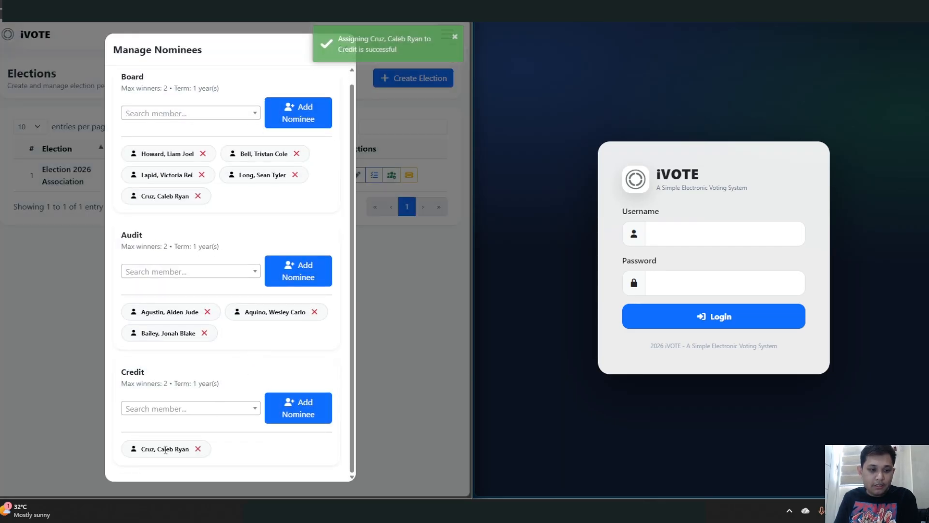
{"action": "left_click", "coordinate": [190, 411]}
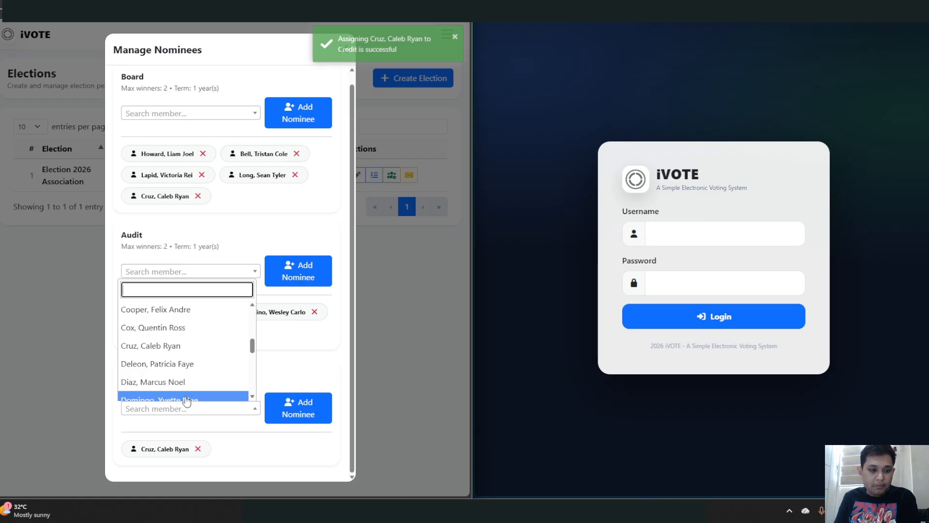
{"action": "scroll", "coordinate": [190, 387], "scroll_direction": "up", "scroll_amount": 3}
{"action": "scroll", "coordinate": [190, 385], "scroll_direction": "down", "scroll_amount": 4}
{"action": "scroll", "coordinate": [191, 387], "scroll_direction": "down", "scroll_amount": 3}
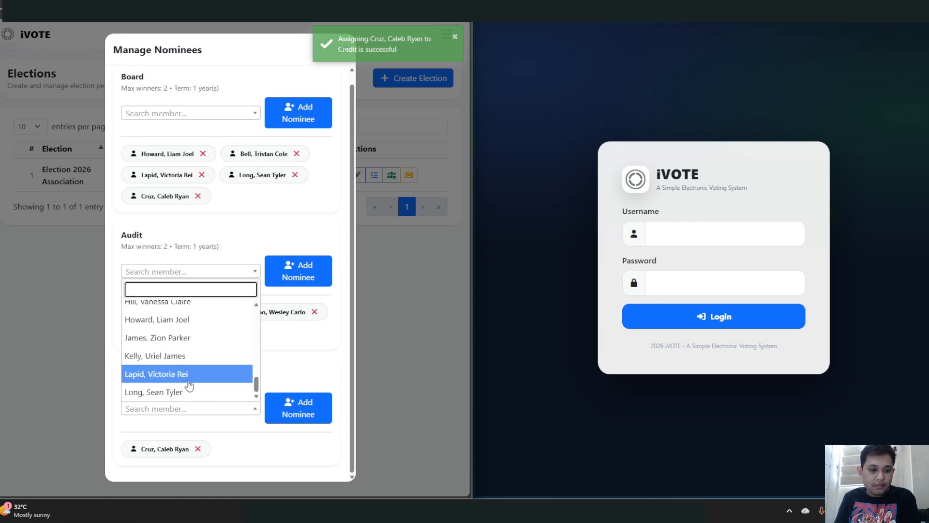
{"action": "left_click", "coordinate": [177, 357]}
{"action": "left_click", "coordinate": [283, 410]}
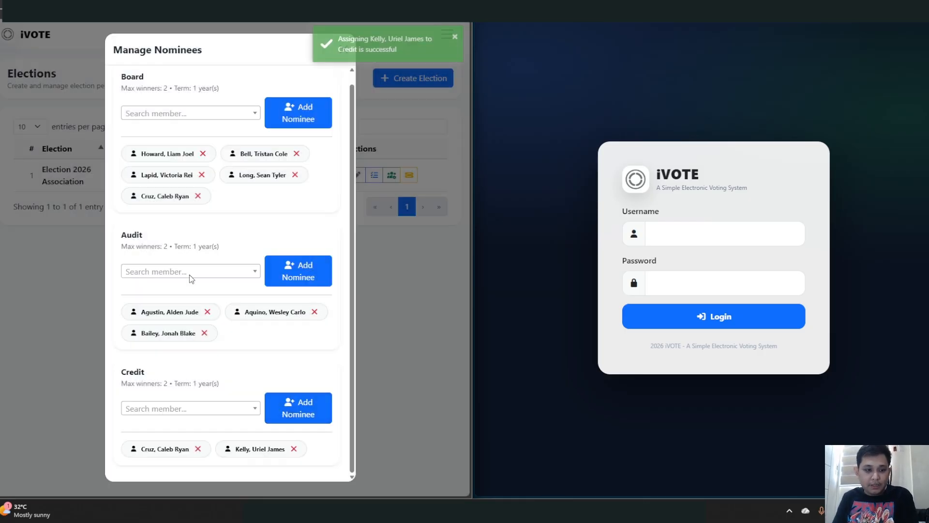
- Add two more members as Credit nominees
{"action": "left_click", "coordinate": [217, 414]}
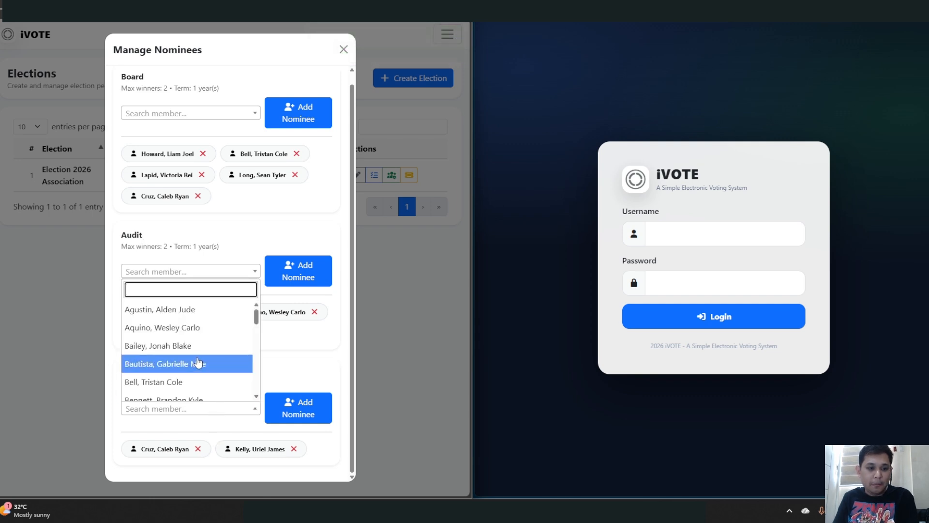
{"action": "left_click", "coordinate": [199, 325]}
{"action": "left_click", "coordinate": [312, 409]}
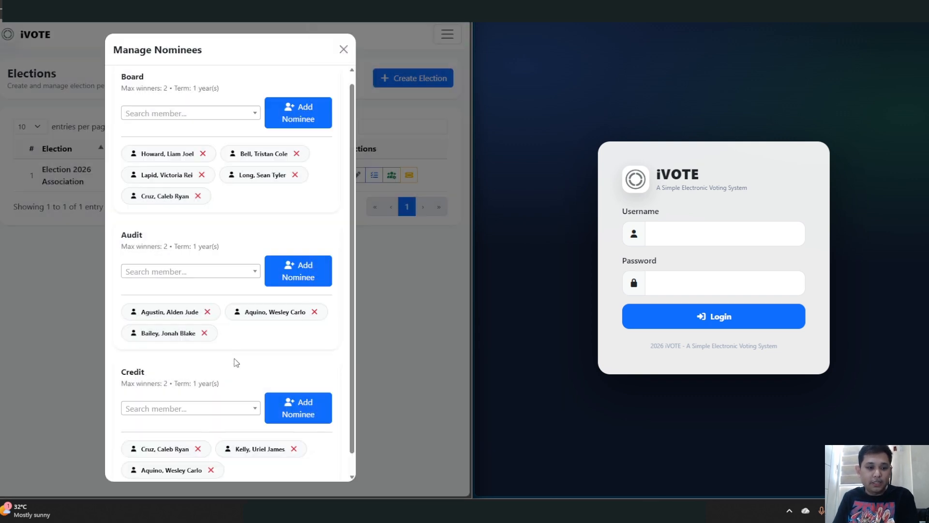
{"action": "left_click", "coordinate": [230, 397]}
{"action": "scroll", "coordinate": [210, 353], "scroll_direction": "down", "scroll_amount": 2}
{"action": "left_click", "coordinate": [252, 343]}
{"action": "left_click", "coordinate": [293, 385]}
- Add one final member to Credit, bringing it to five nominees
{"action": "left_click", "coordinate": [224, 389]}
{"action": "scroll", "coordinate": [226, 358], "scroll_direction": "down", "scroll_amount": 2}
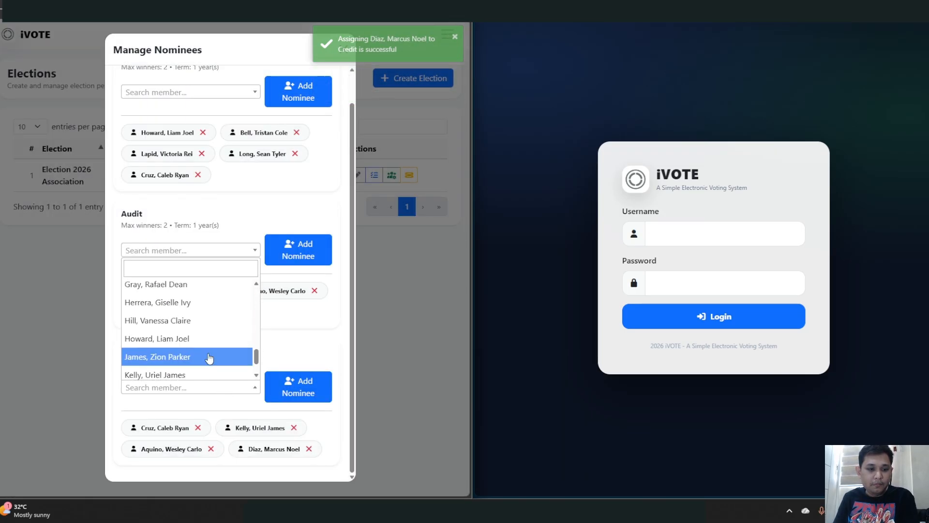
{"action": "left_click", "coordinate": [216, 373]}
{"action": "left_click", "coordinate": [296, 382]}
{"action": "scroll", "coordinate": [227, 319], "scroll_direction": "up", "scroll_amount": 1}
{"action": "scroll", "coordinate": [230, 329], "scroll_direction": "down", "scroll_amount": 2}
{"action": "scroll", "coordinate": [233, 351], "scroll_direction": "up", "scroll_amount": 2}
{"action": "scroll", "coordinate": [232, 352], "scroll_direction": "down", "scroll_amount": 2}
{"action": "scroll", "coordinate": [232, 351], "scroll_direction": "up", "scroll_amount": 2}
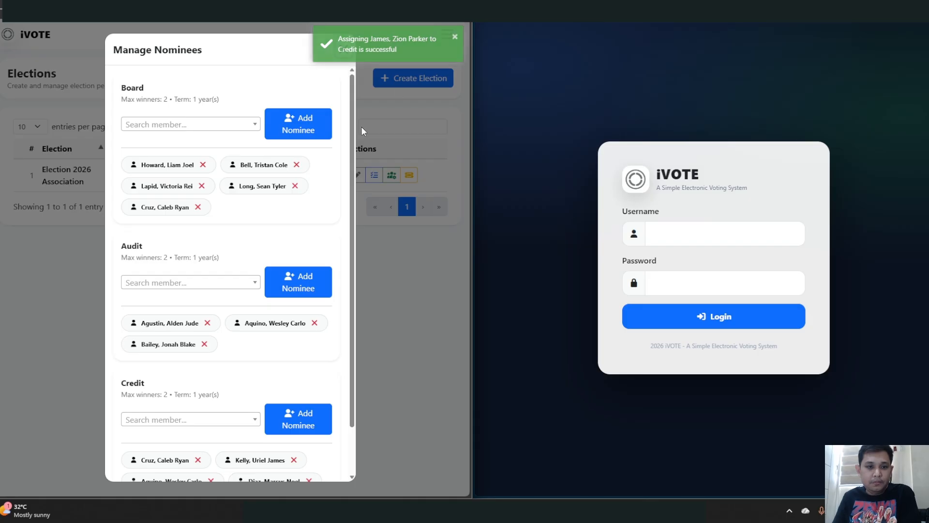
{"action": "scroll", "coordinate": [267, 250], "scroll_direction": "down", "scroll_amount": 1}
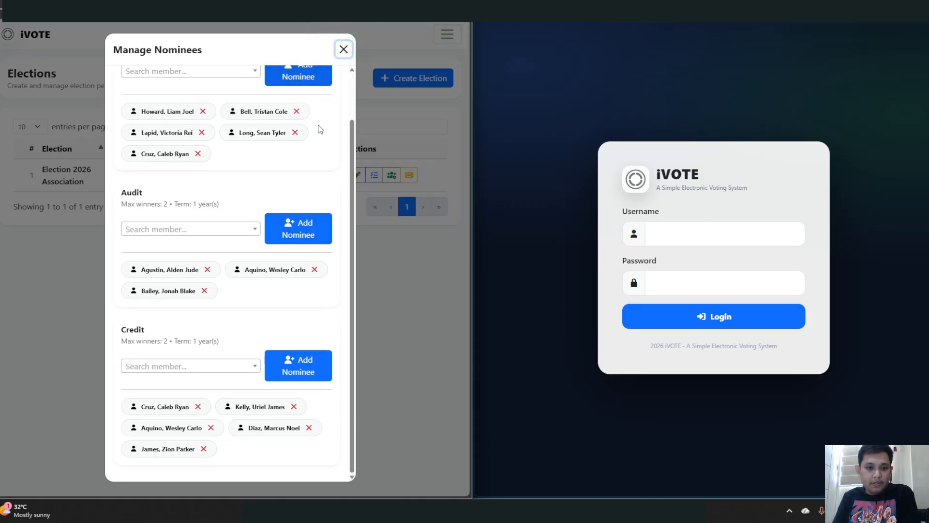
{"action": "scroll", "coordinate": [255, 345], "scroll_direction": "up", "scroll_amount": 2}
{"action": "scroll", "coordinate": [254, 342], "scroll_direction": "down", "scroll_amount": 1}
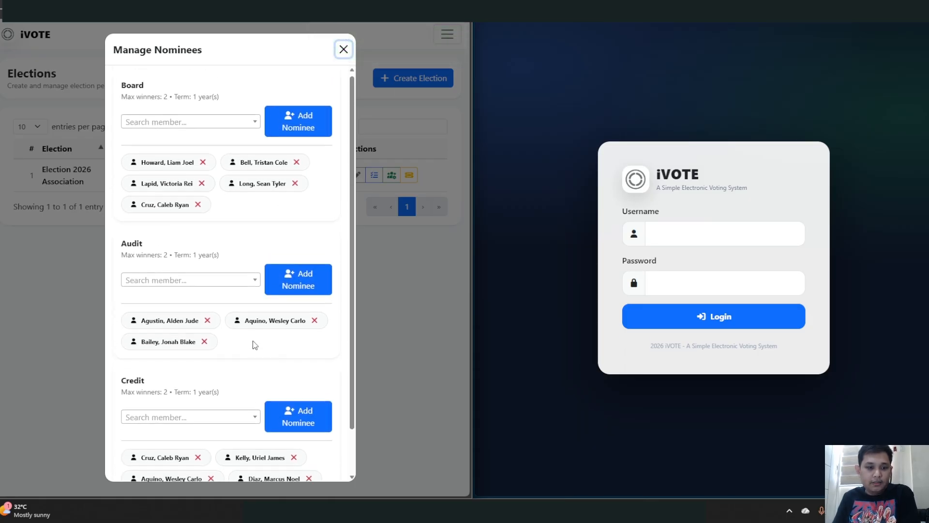
{"action": "scroll", "coordinate": [332, 86], "scroll_direction": "up", "scroll_amount": 1}
{"action": "scroll", "coordinate": [210, 374], "scroll_direction": "down", "scroll_amount": 1}
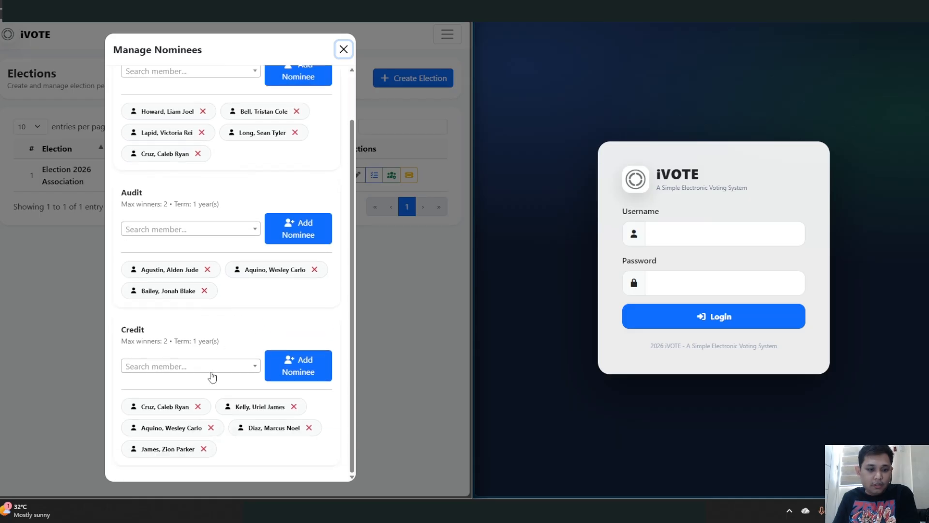
{"action": "scroll", "coordinate": [207, 119], "scroll_direction": "up", "scroll_amount": 1}
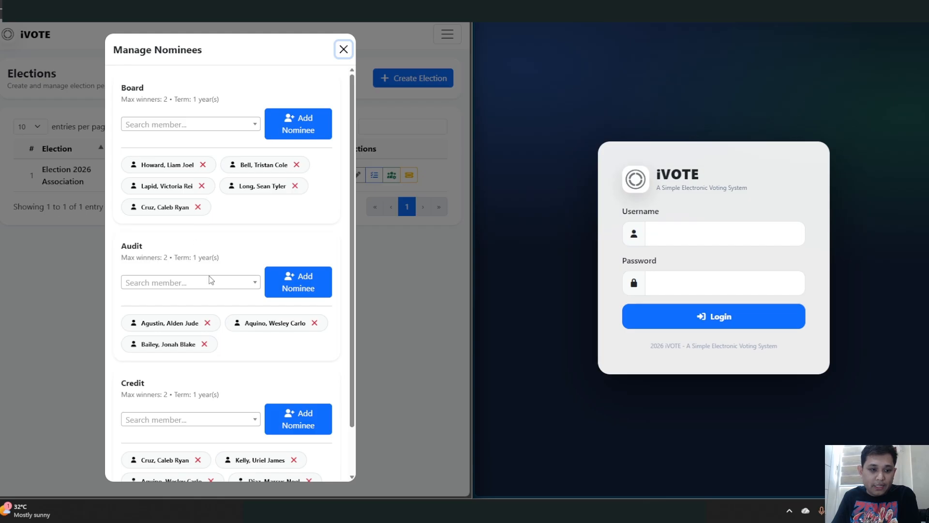
{"action": "scroll", "coordinate": [242, 296], "scroll_direction": "down", "scroll_amount": 1}
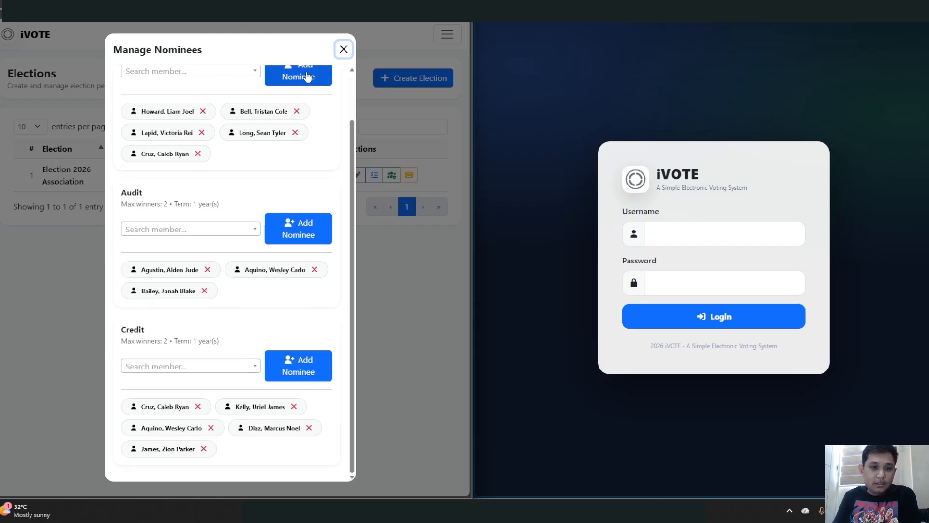
{"action": "left_click", "coordinate": [344, 49]}
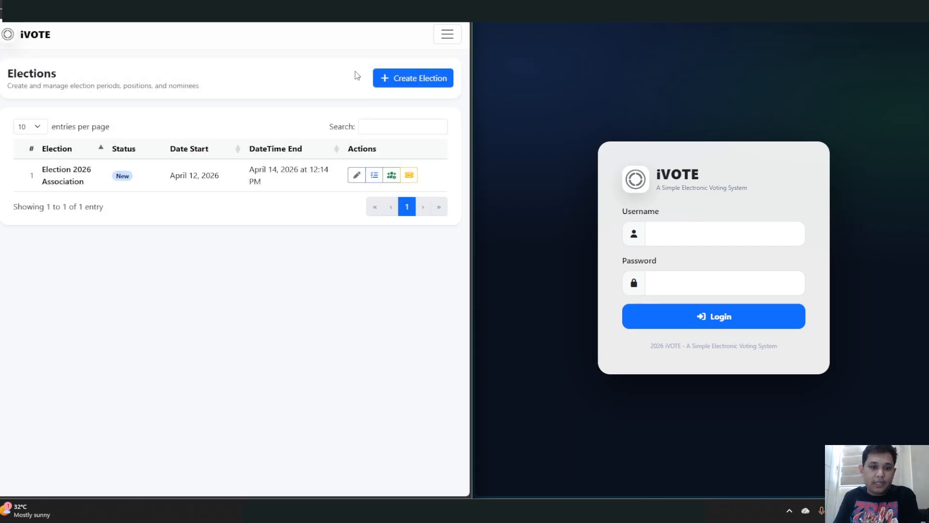
{"action": "left_click", "coordinate": [392, 176]}
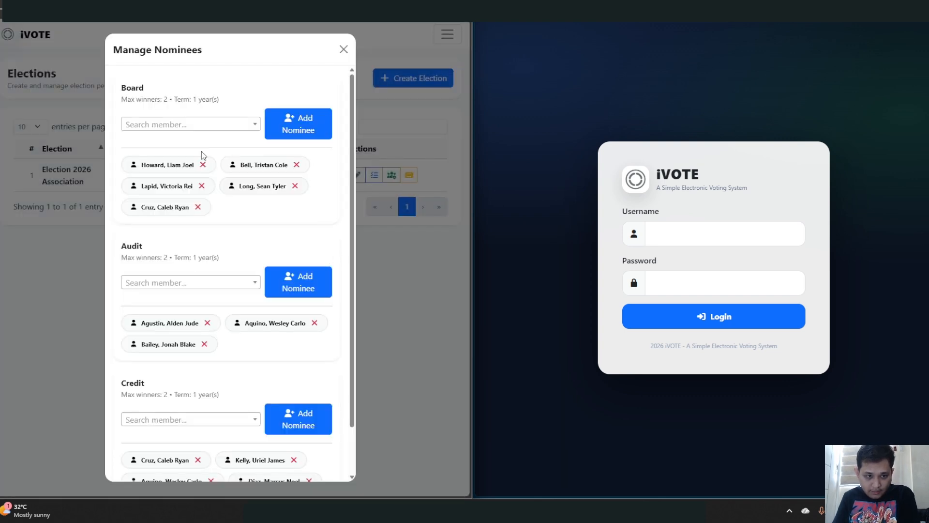
{"action": "scroll", "coordinate": [210, 203], "scroll_direction": "down", "scroll_amount": 1}
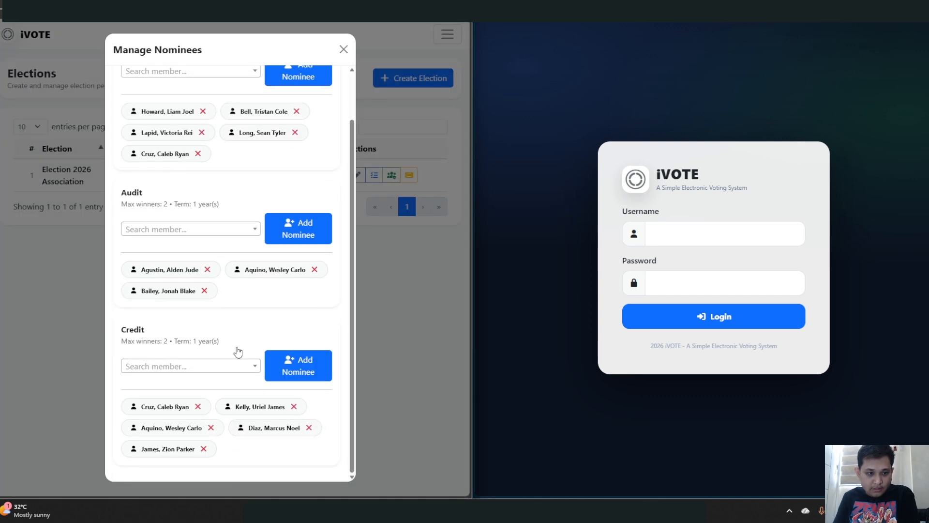
{"action": "scroll", "coordinate": [228, 382], "scroll_direction": "up", "scroll_amount": 1}
- Close Manage Nominees and cancel Generate Ballots, leaving Election 2026 Association as New
{"action": "left_click", "coordinate": [342, 49]}
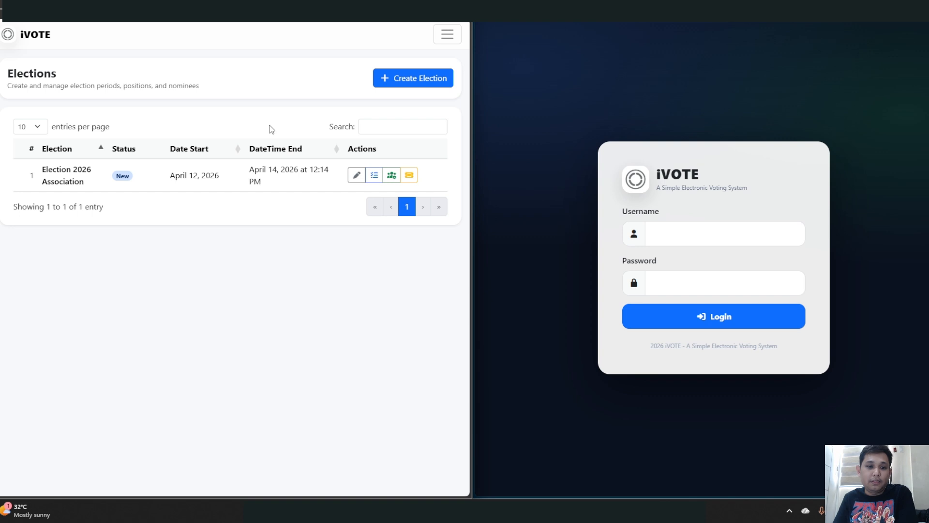
{"action": "left_click", "coordinate": [409, 176]}
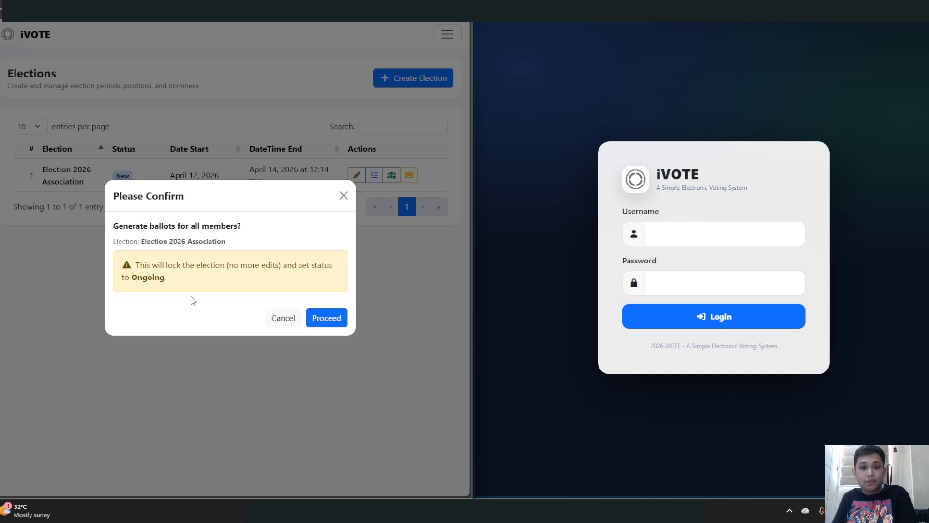
{"action": "left_click", "coordinate": [274, 320]}
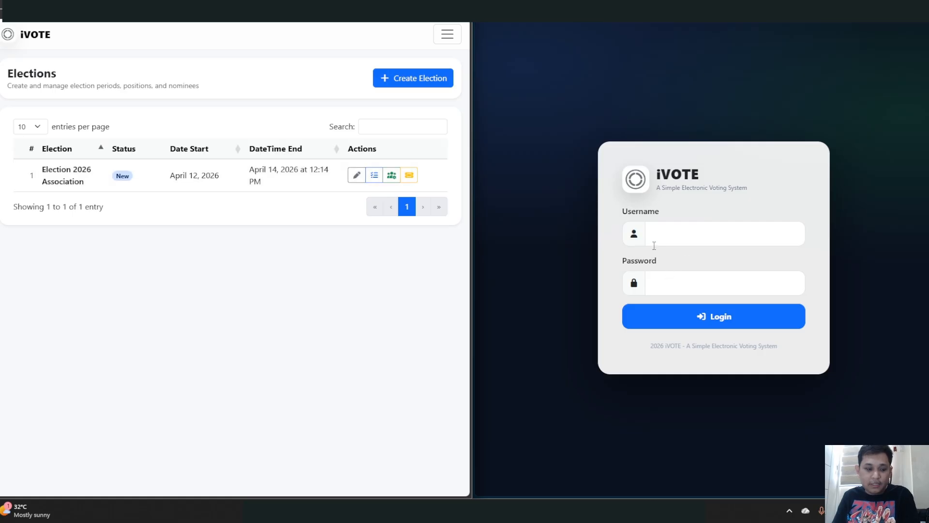
- Log the voter window in with the member's username and password, showing No Active Election
{"action": "left_click", "coordinate": [651, 234]}
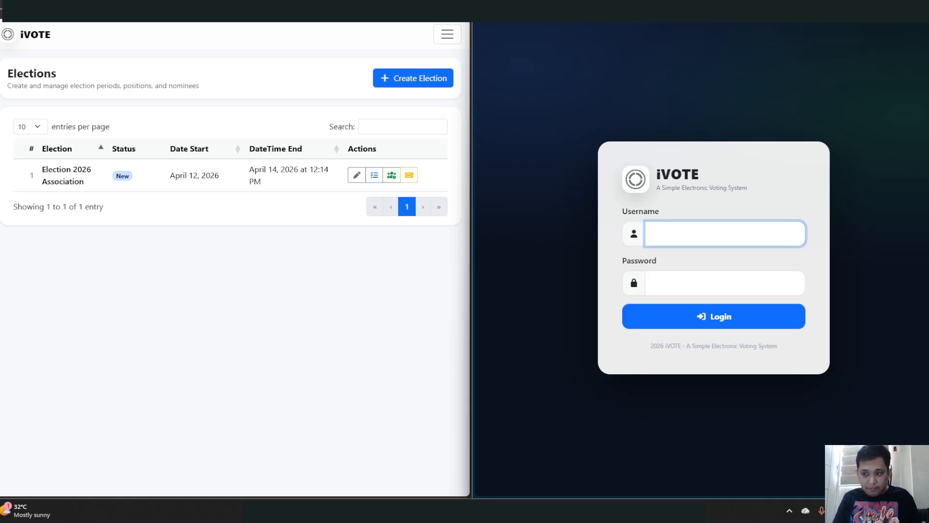
{"action": "key", "text": "Tab"}
{"action": "key", "text": "Return"}
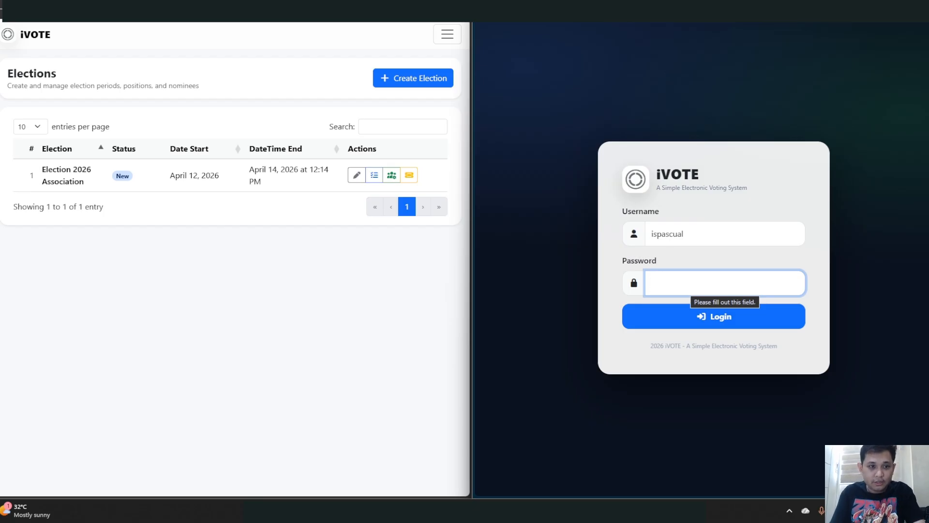
{"action": "left_click", "coordinate": [147, 293]}
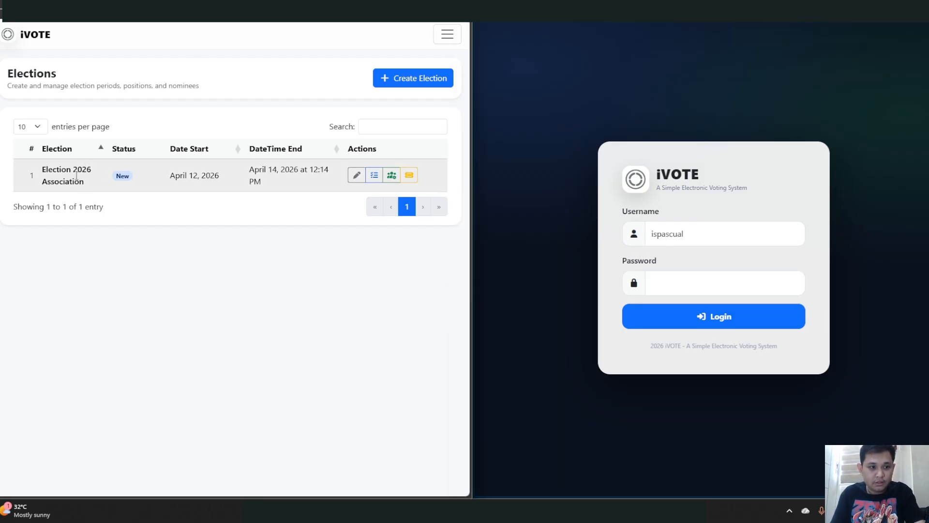
{"action": "left_click", "coordinate": [676, 290]}
{"action": "type", "text": "••••••"}
{"action": "key", "text": "Return"}
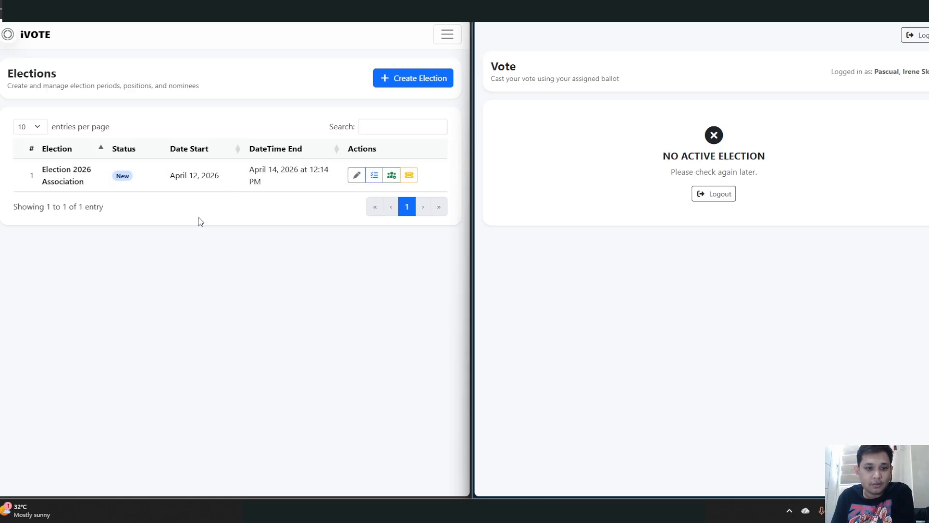
- Generate ballots for all members and open the Generated Ballots list
{"action": "left_click", "coordinate": [411, 176]}
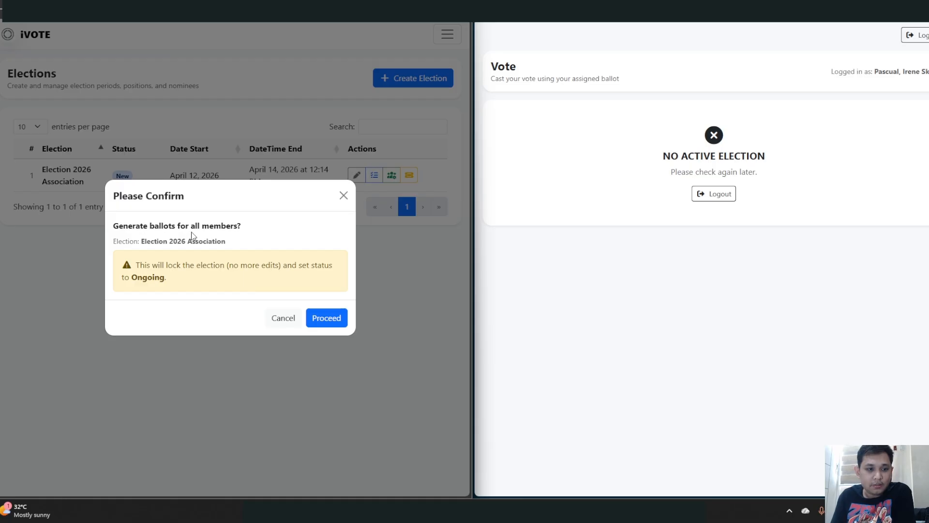
{"action": "left_click", "coordinate": [334, 320]}
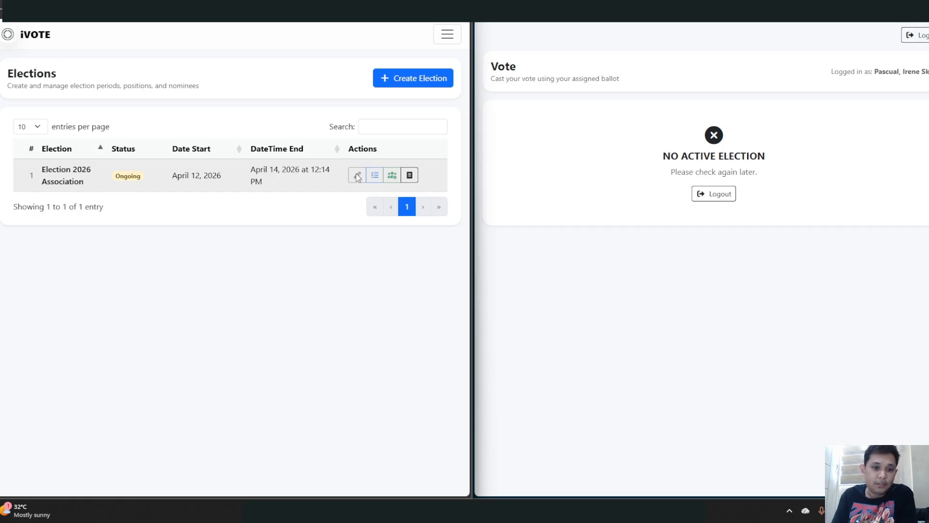
{"action": "left_click", "coordinate": [410, 177]}
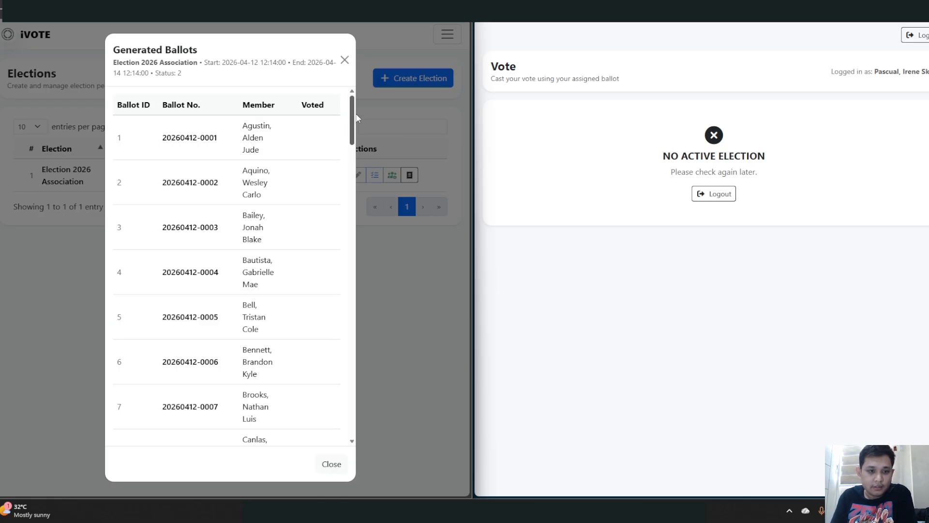
- Scroll the Generated Ballots list to row 39 and highlight its ballot number
{"action": "scroll", "coordinate": [245, 224], "scroll_direction": "down", "scroll_amount": 1}
{"action": "scroll", "coordinate": [274, 249], "scroll_direction": "down", "scroll_amount": 8}
{"action": "scroll", "coordinate": [276, 258], "scroll_direction": "down", "scroll_amount": 20}
{"action": "scroll", "coordinate": [276, 261], "scroll_direction": "down", "scroll_amount": 13}
{"action": "scroll", "coordinate": [274, 271], "scroll_direction": "down", "scroll_amount": 5}
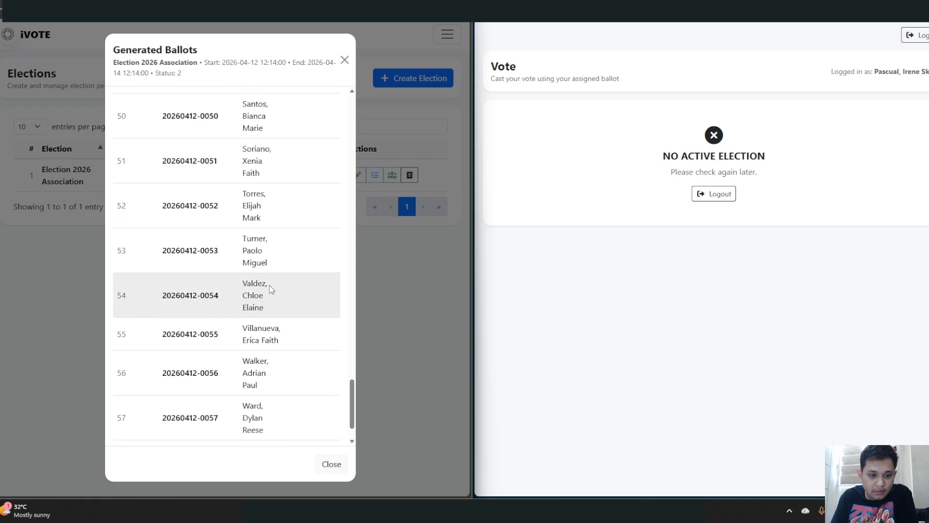
{"action": "scroll", "coordinate": [270, 286], "scroll_direction": "down", "scroll_amount": 1}
{"action": "scroll", "coordinate": [271, 287], "scroll_direction": "up", "scroll_amount": 6}
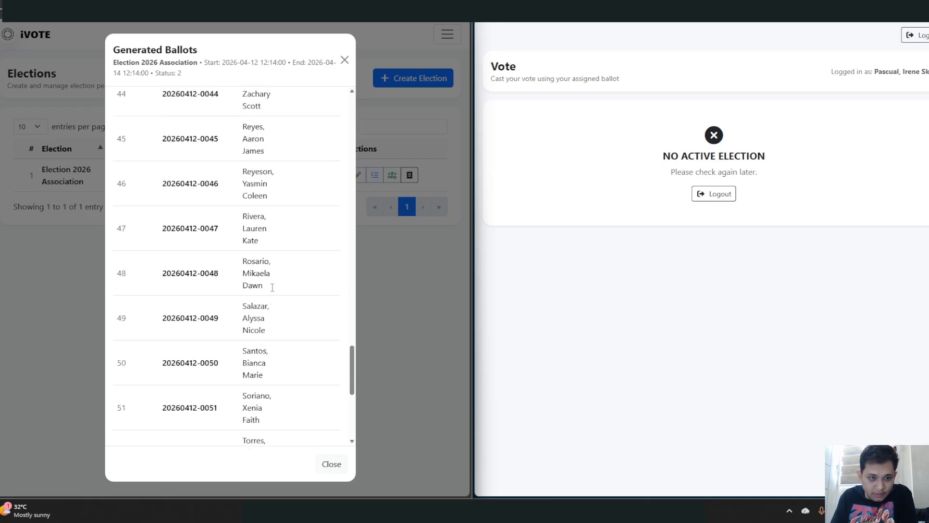
{"action": "scroll", "coordinate": [273, 289], "scroll_direction": "up", "scroll_amount": 1}
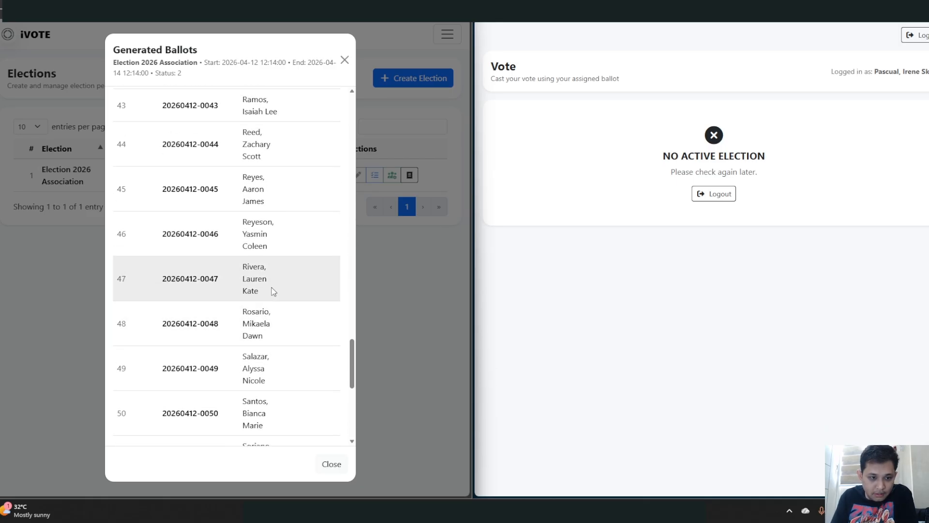
{"action": "scroll", "coordinate": [268, 310], "scroll_direction": "up", "scroll_amount": 2}
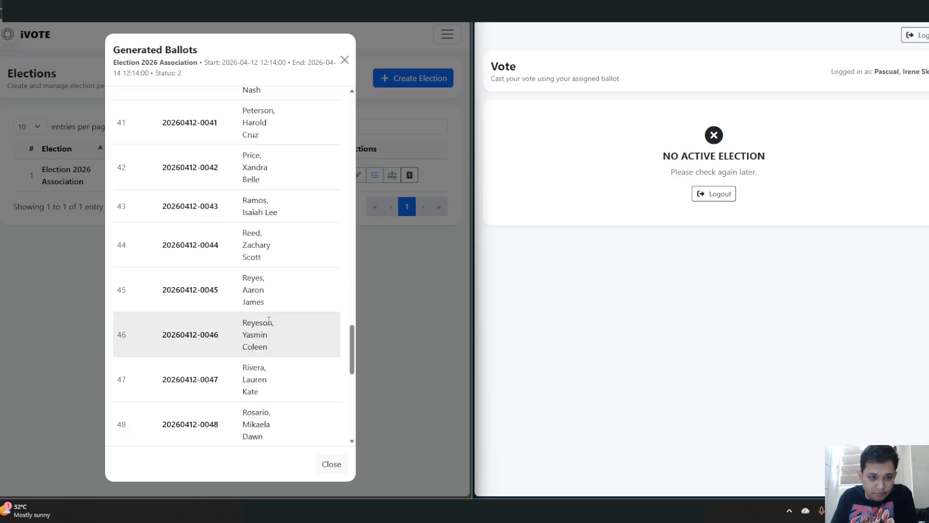
{"action": "scroll", "coordinate": [251, 182], "scroll_direction": "up", "scroll_amount": 2}
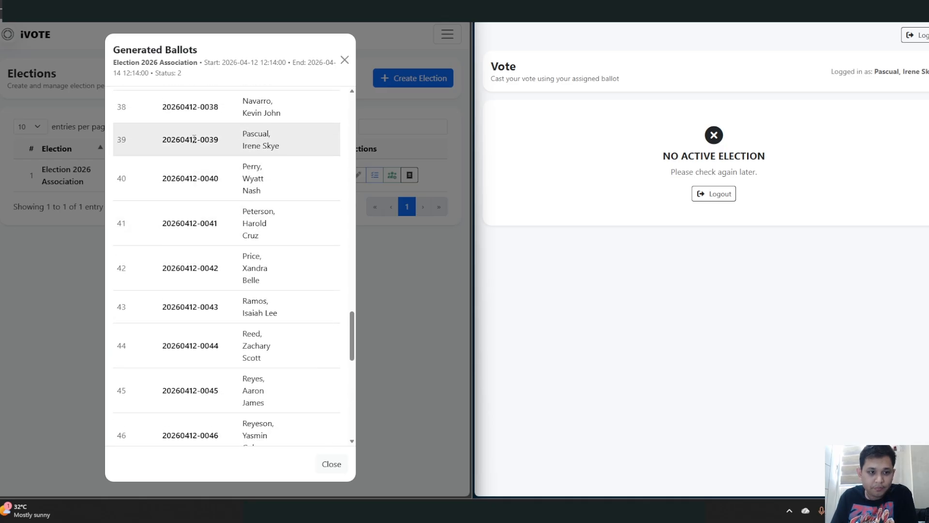
{"action": "double_click", "coordinate": [166, 140]}
{"action": "left_click", "coordinate": [178, 144]}
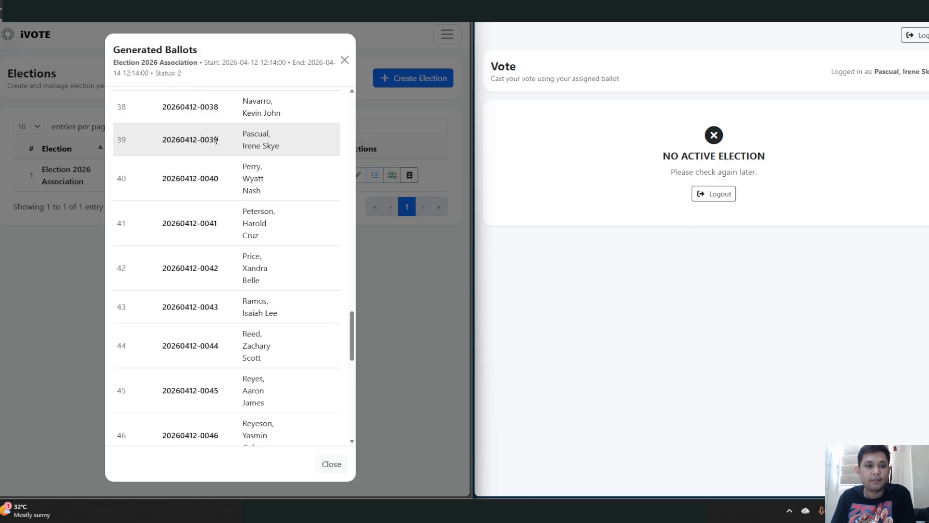
{"action": "left_click_drag", "start_coordinate": [224, 141], "coordinate": [165, 146]}
{"action": "left_click", "coordinate": [228, 151]}
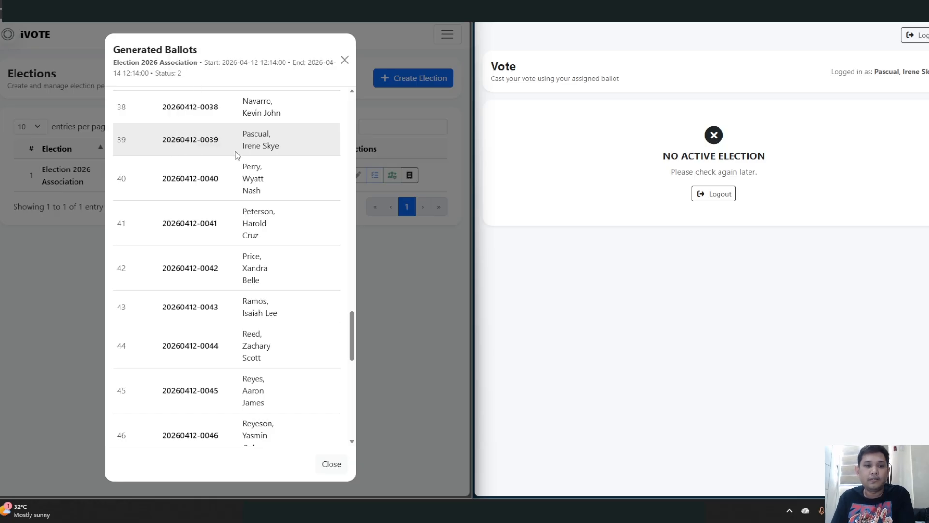
- Close the Generated Ballots list and check the voter's assigned ballot number
{"action": "left_click", "coordinate": [330, 465]}
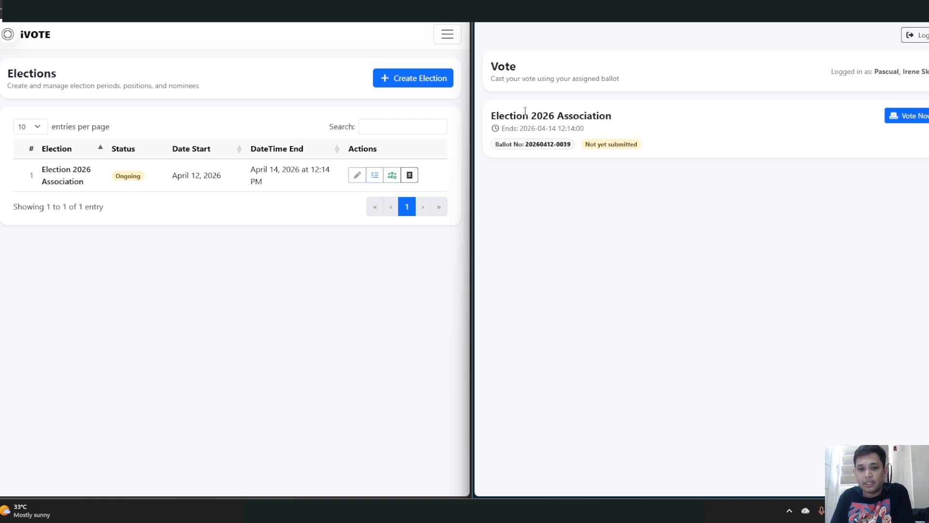
{"action": "double_click", "coordinate": [533, 147]}
{"action": "left_click", "coordinate": [563, 142]}
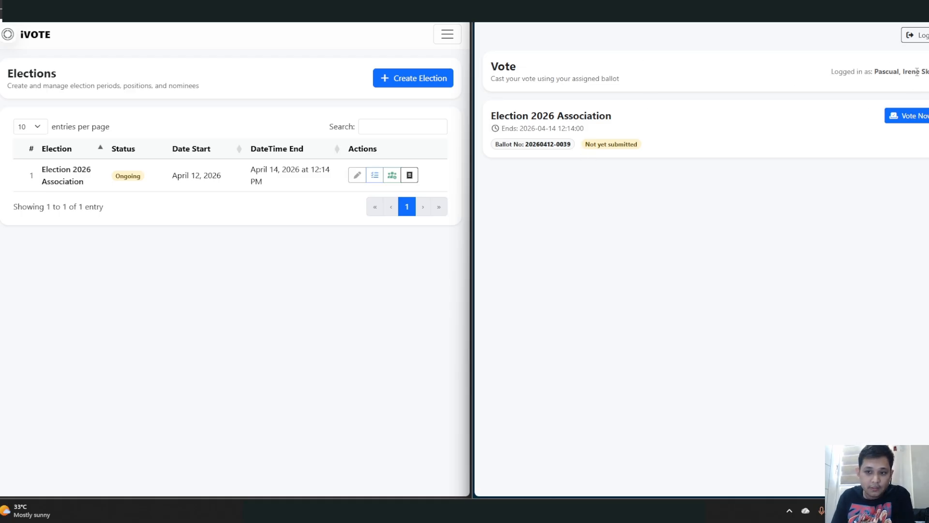
- Open the voter's Election 2026 Association ballot and check its active-until date
{"action": "left_click", "coordinate": [914, 118]}
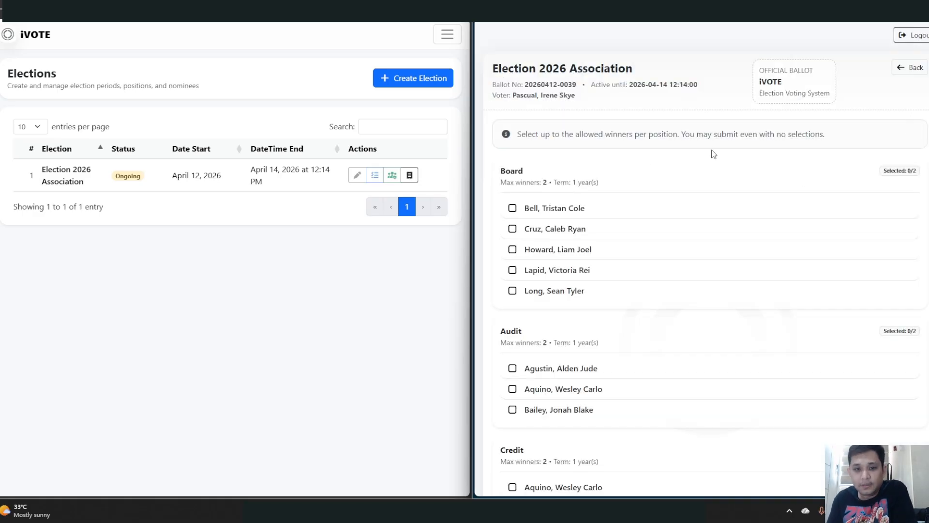
{"action": "scroll", "coordinate": [715, 156], "scroll_direction": "down", "scroll_amount": 2}
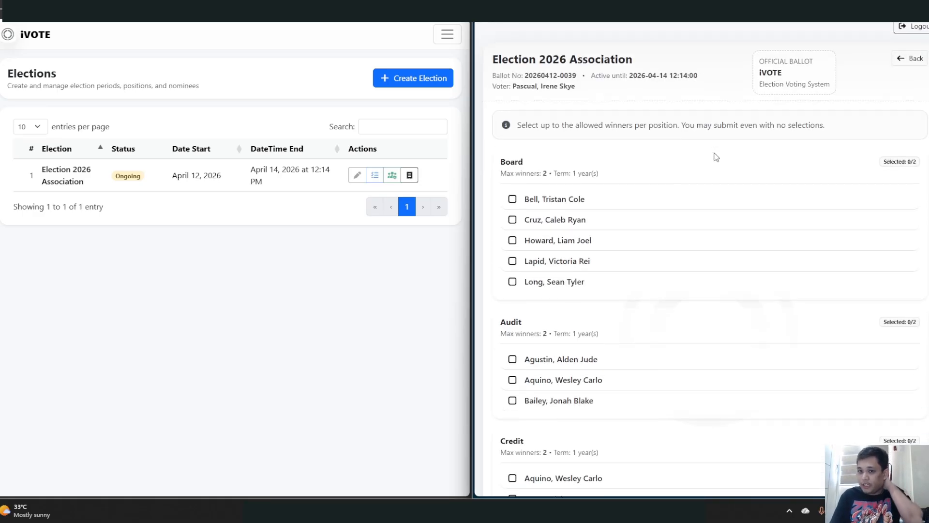
{"action": "scroll", "coordinate": [715, 156], "scroll_direction": "down", "scroll_amount": 1}
{"action": "scroll", "coordinate": [715, 156], "scroll_direction": "up", "scroll_amount": 4}
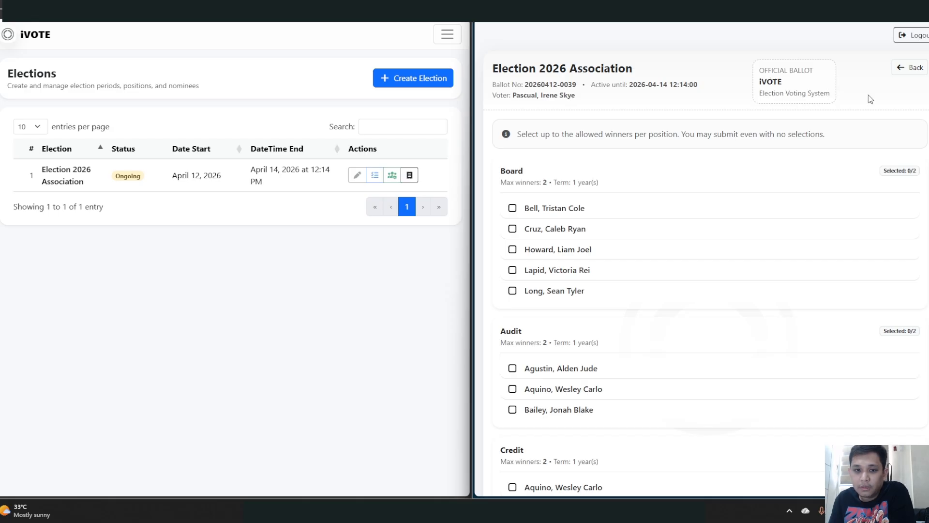
{"action": "left_click_drag", "start_coordinate": [599, 86], "coordinate": [635, 86]}
{"action": "left_click", "coordinate": [597, 96]}
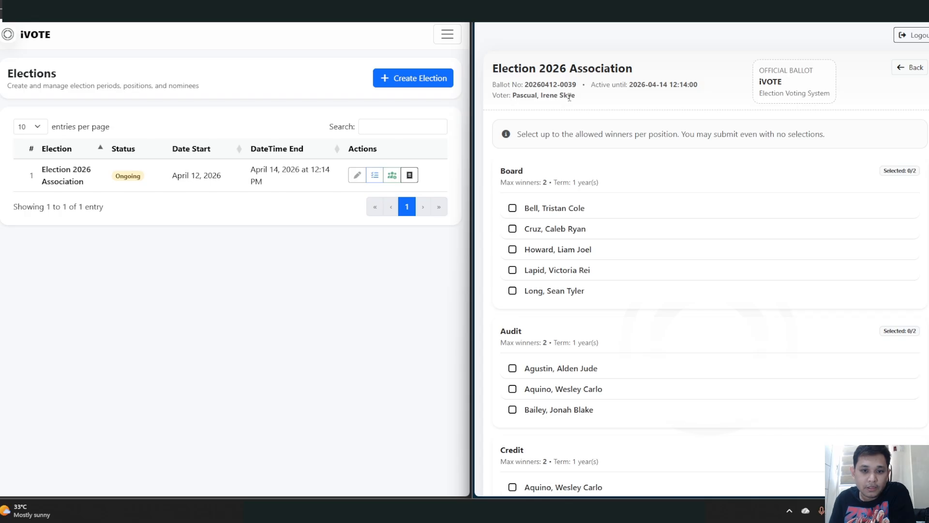
{"action": "scroll", "coordinate": [674, 187], "scroll_direction": "down", "scroll_amount": 1}
{"action": "scroll", "coordinate": [675, 187], "scroll_direction": "up", "scroll_amount": 1}
{"action": "scroll", "coordinate": [629, 174], "scroll_direction": "down", "scroll_amount": 1}
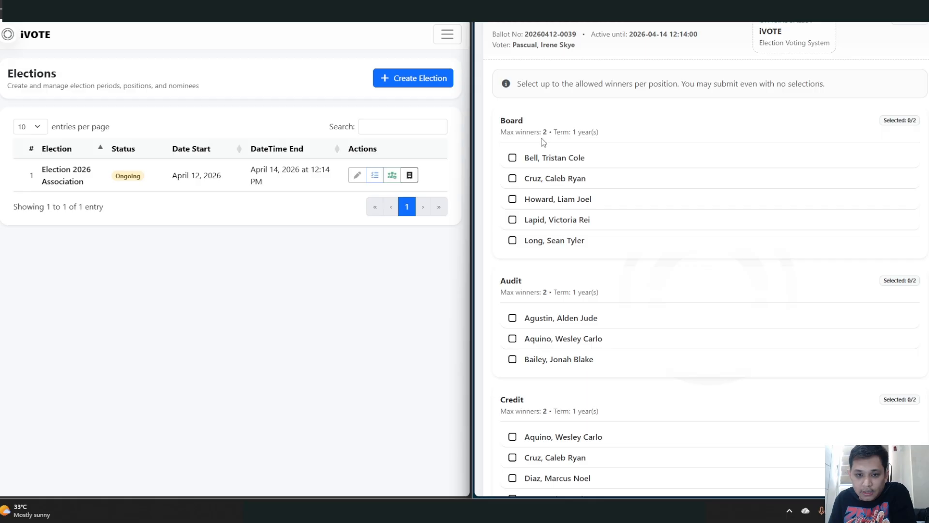
- Settle the Board choices on only the third and fourth nominees
{"action": "left_click", "coordinate": [512, 179]}
{"action": "left_click", "coordinate": [512, 201]}
{"action": "double_click", "coordinate": [513, 221]}
{"action": "left_click", "coordinate": [513, 159]}
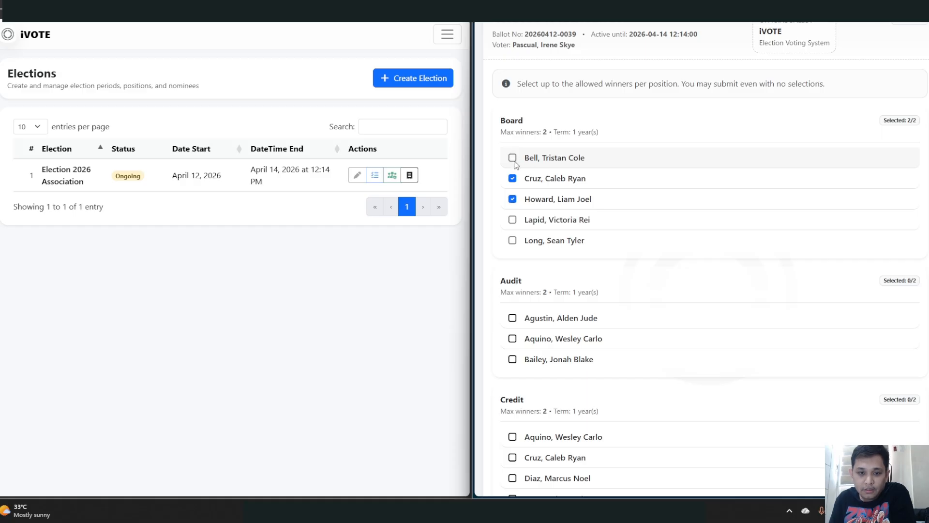
{"action": "left_click", "coordinate": [513, 199]}
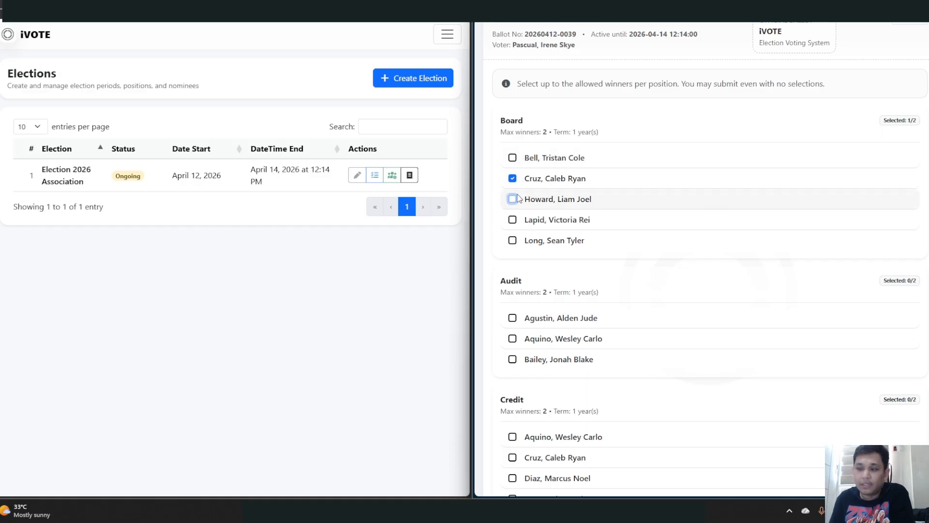
{"action": "left_click", "coordinate": [513, 157]}
{"action": "left_click", "coordinate": [512, 179]}
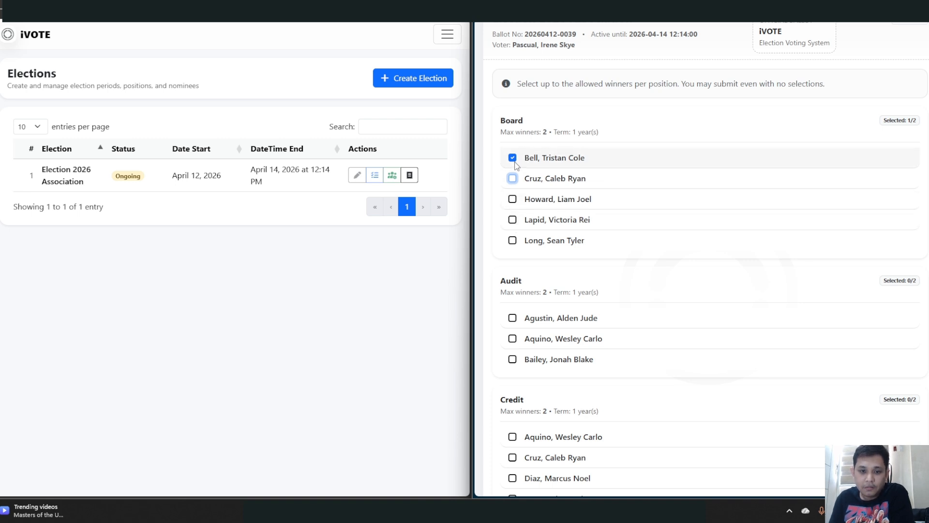
{"action": "left_click", "coordinate": [513, 157]}
{"action": "left_click", "coordinate": [512, 199]}
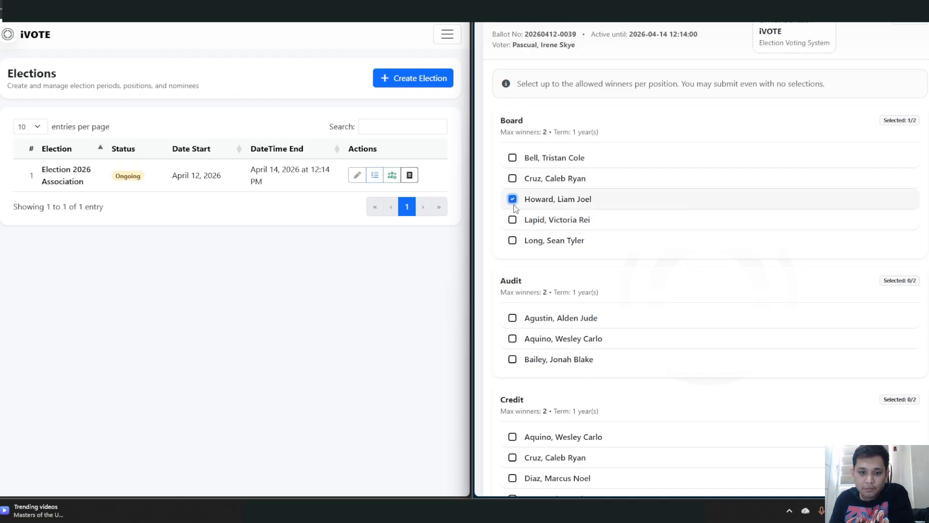
{"action": "left_click", "coordinate": [513, 220]}
- Select the second and third Audit nominees
{"action": "scroll", "coordinate": [552, 249], "scroll_direction": "down", "scroll_amount": 2}
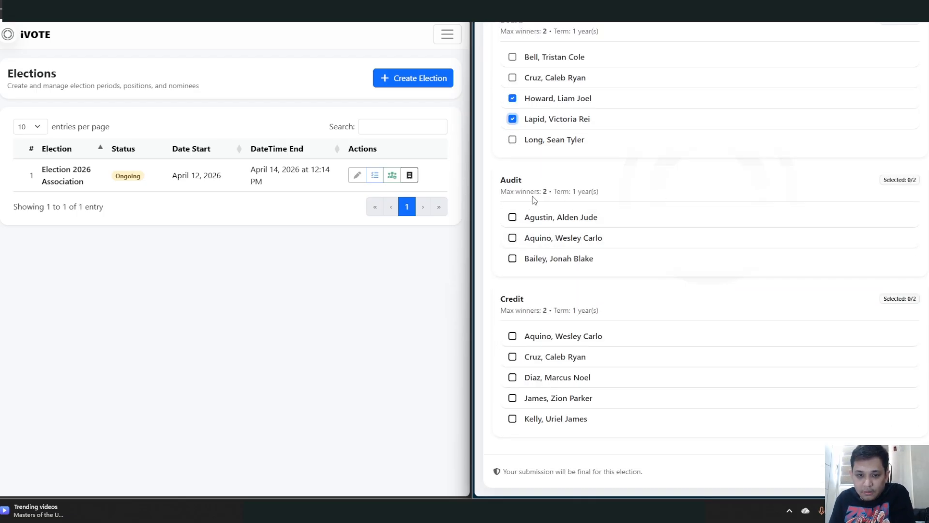
{"action": "left_click", "coordinate": [513, 217]}
{"action": "left_click", "coordinate": [512, 238]}
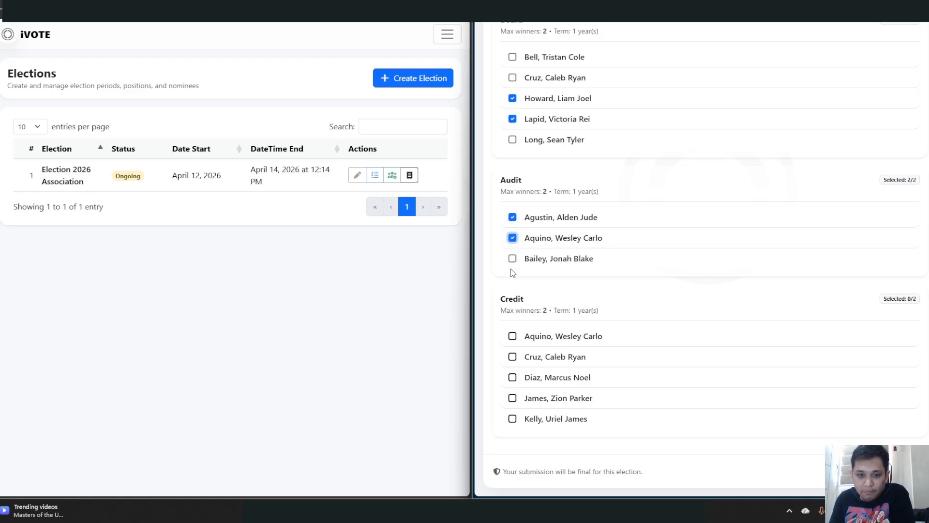
{"action": "left_click", "coordinate": [512, 217]}
{"action": "left_click", "coordinate": [512, 261]}
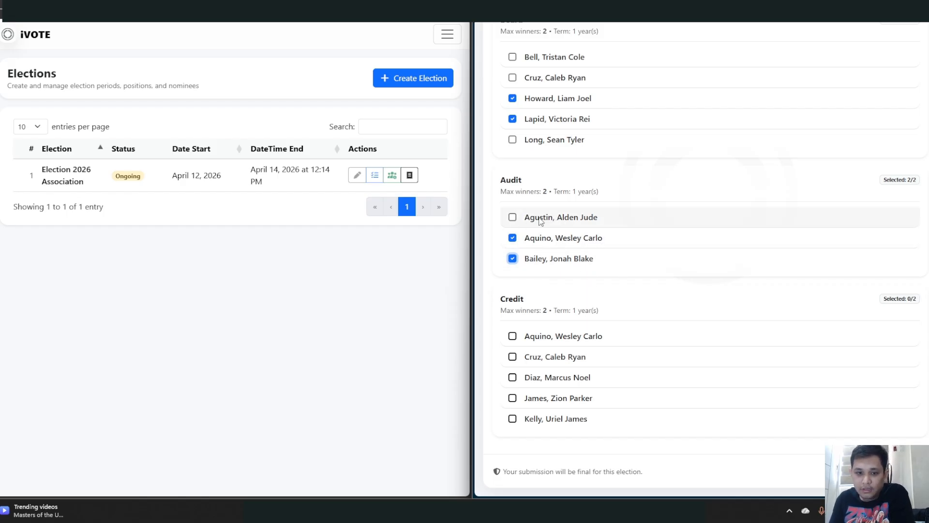
{"action": "right_click", "coordinate": [524, 211]}
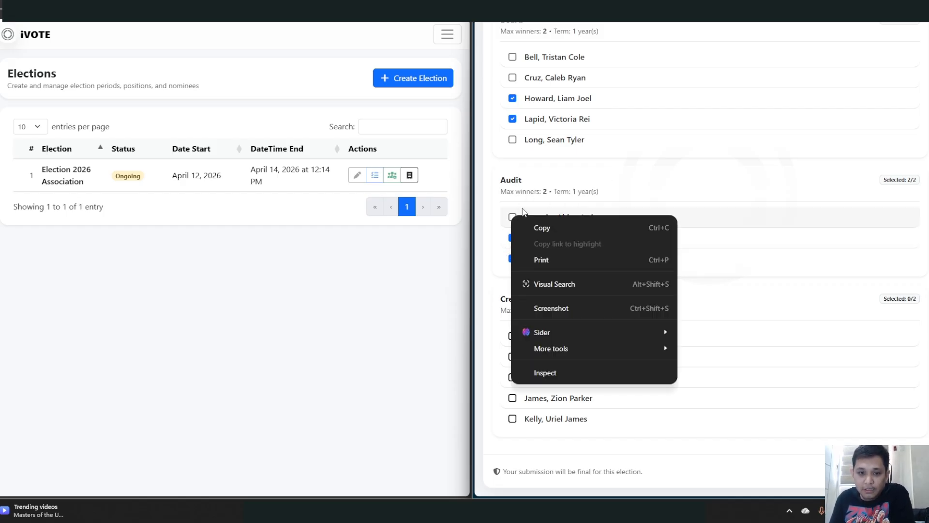
{"action": "left_click", "coordinate": [564, 191]}
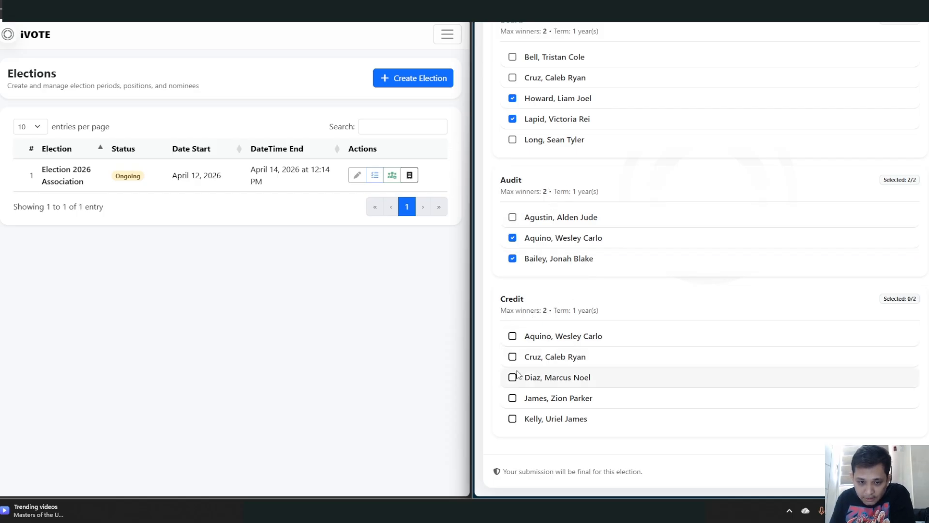
- Select only the last Credit nominee and bring up the ballot review
{"action": "left_click", "coordinate": [513, 337]}
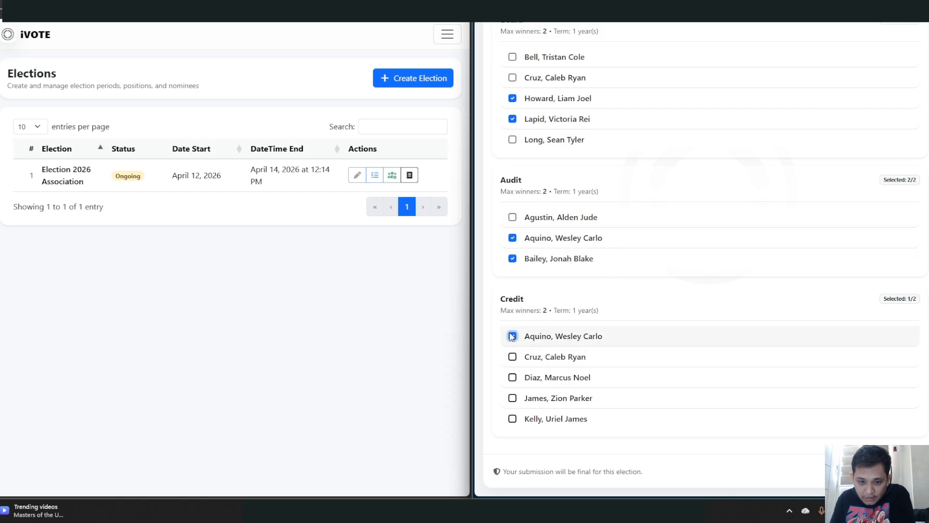
{"action": "left_click", "coordinate": [513, 419]}
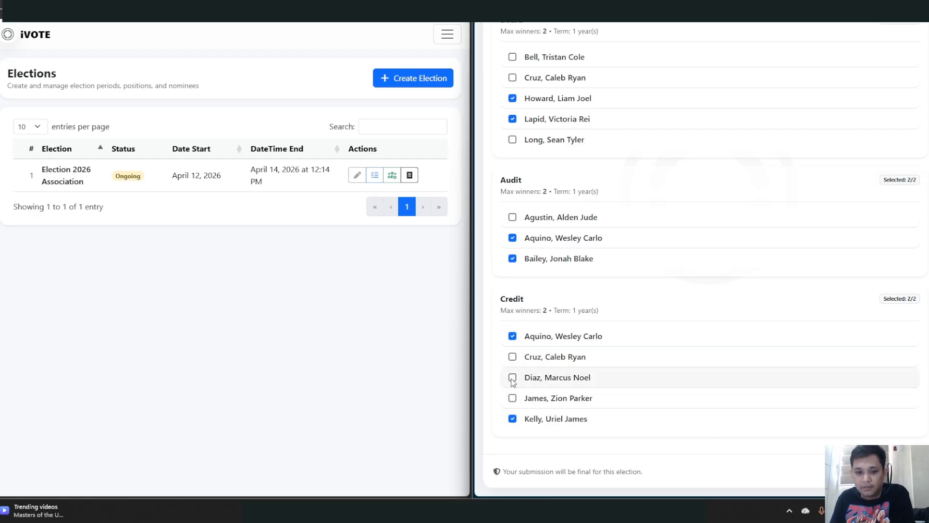
{"action": "left_click", "coordinate": [512, 336]}
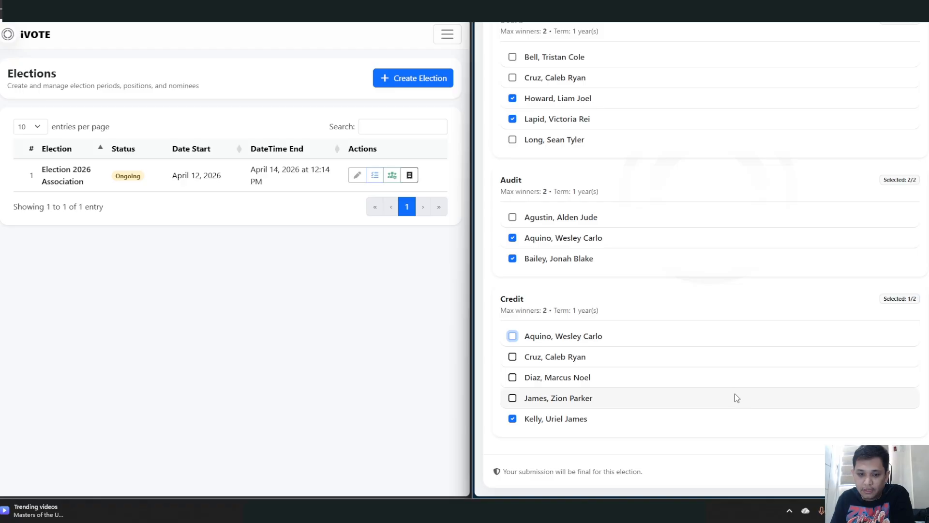
{"action": "scroll", "coordinate": [695, 390], "scroll_direction": "up", "scroll_amount": 3}
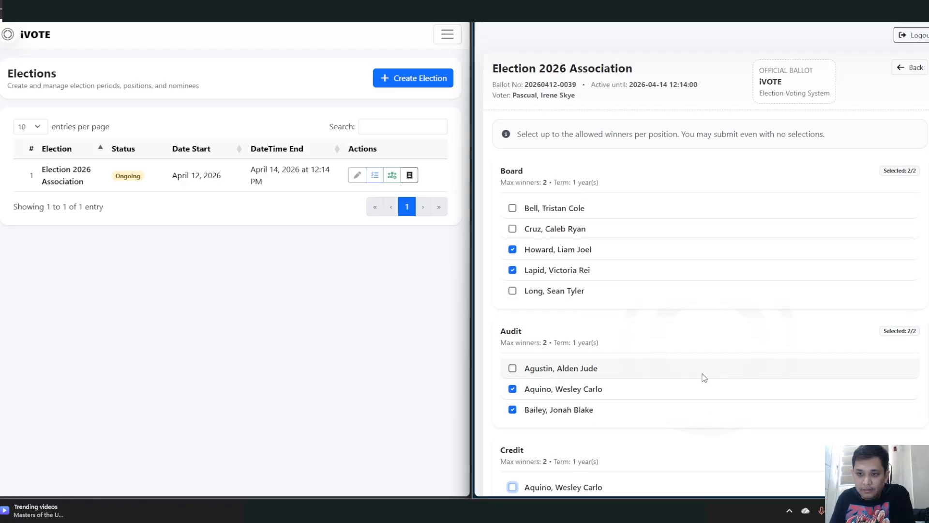
{"action": "scroll", "coordinate": [702, 380], "scroll_direction": "down", "scroll_amount": 3}
{"action": "scroll", "coordinate": [725, 379], "scroll_direction": "up", "scroll_amount": 3}
{"action": "scroll", "coordinate": [724, 381], "scroll_direction": "down", "scroll_amount": 3}
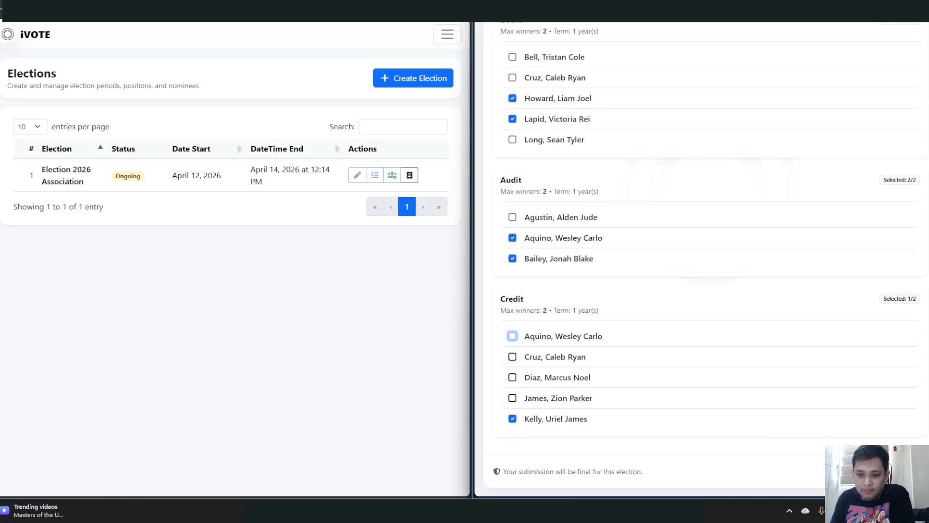
{"action": "left_click", "coordinate": [884, 471]}
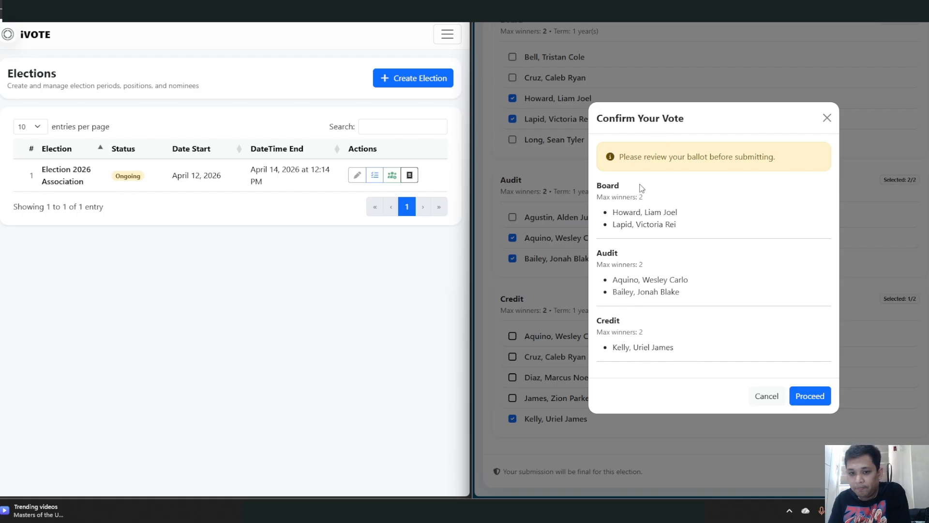
- Proceed in Confirm Your Vote to cast the ballot and show the receipt
{"action": "left_click", "coordinate": [811, 397]}
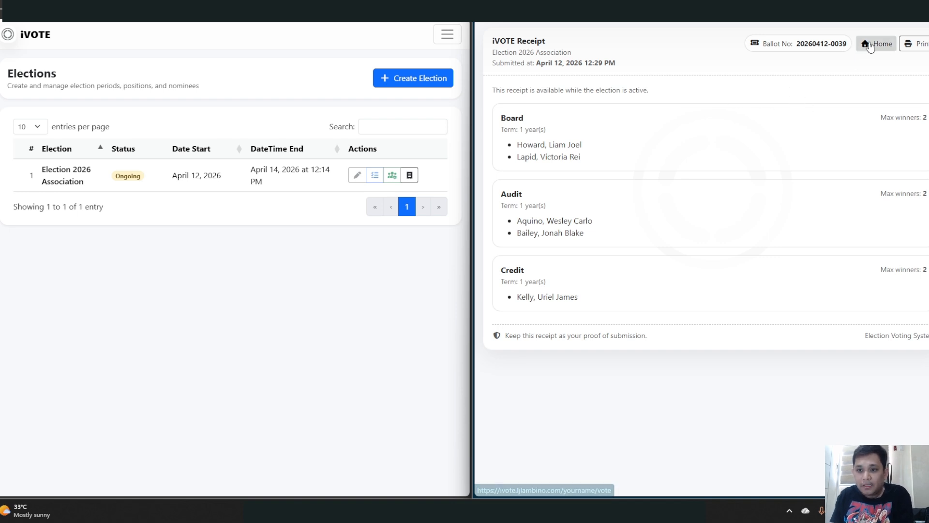
{"action": "left_click", "coordinate": [911, 45]}
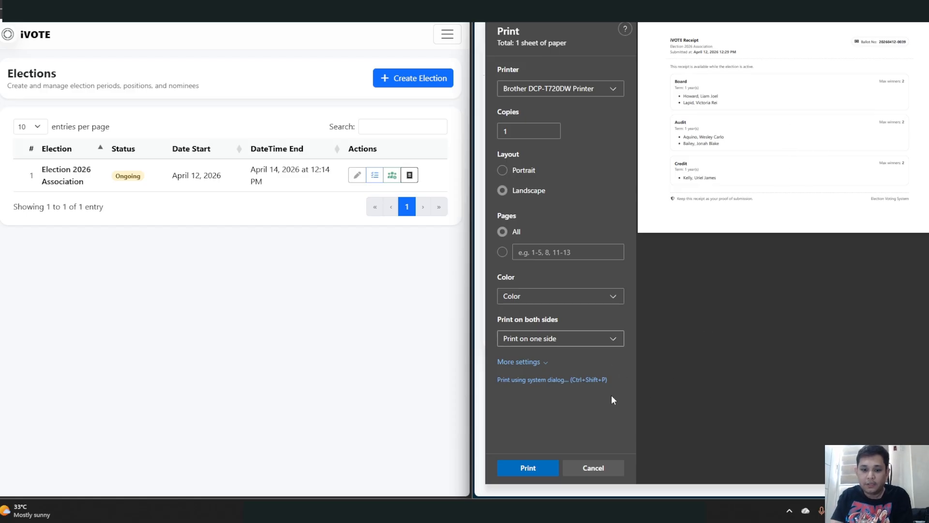
{"action": "left_click", "coordinate": [594, 468]}
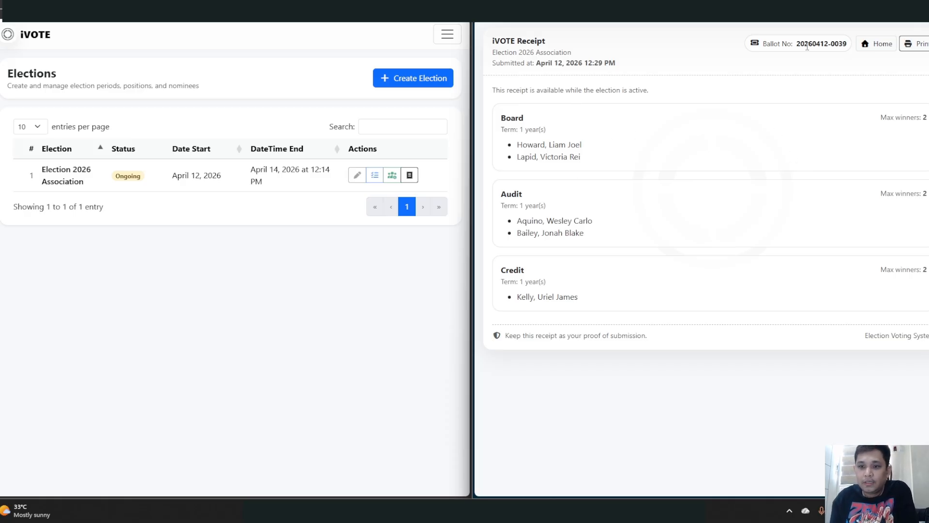
{"action": "left_click", "coordinate": [30, 21]}
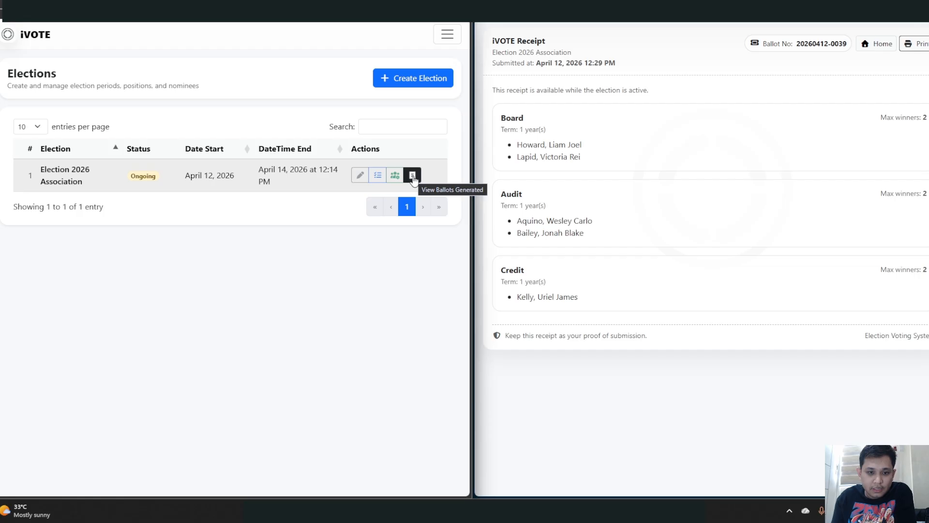
{"action": "left_click", "coordinate": [412, 175]}
{"action": "scroll", "coordinate": [329, 213], "scroll_direction": "down", "scroll_amount": 10}
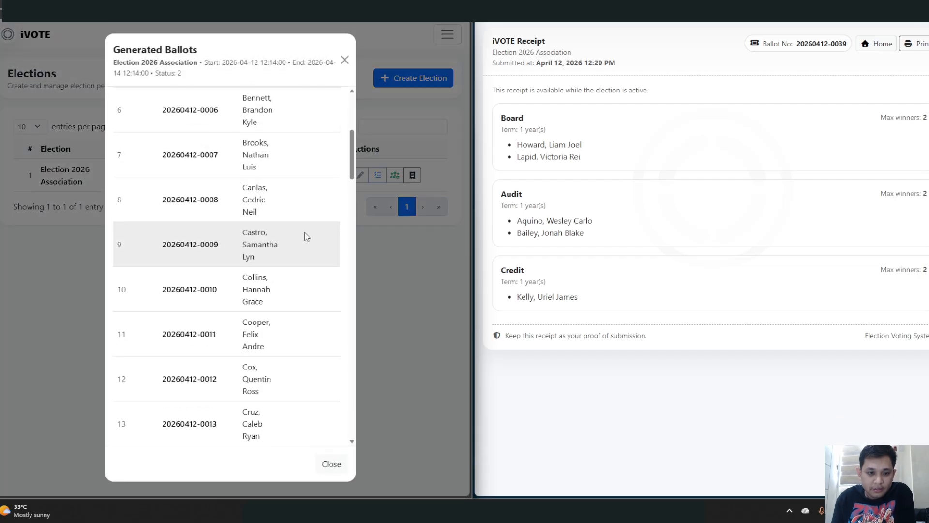
{"action": "scroll", "coordinate": [314, 268], "scroll_direction": "down", "scroll_amount": 8}
{"action": "scroll", "coordinate": [314, 274], "scroll_direction": "down", "scroll_amount": 5}
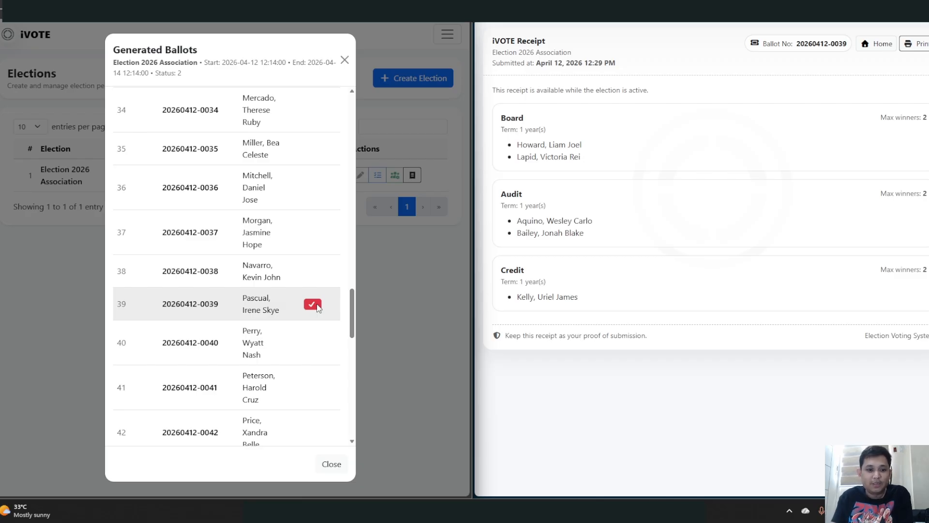
{"action": "left_click", "coordinate": [345, 60]}
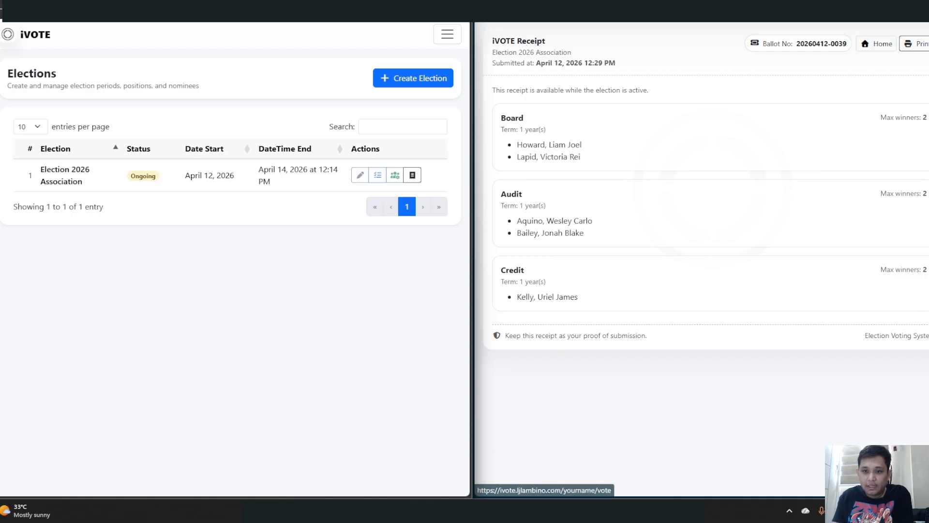
{"action": "left_click", "coordinate": [881, 47]}
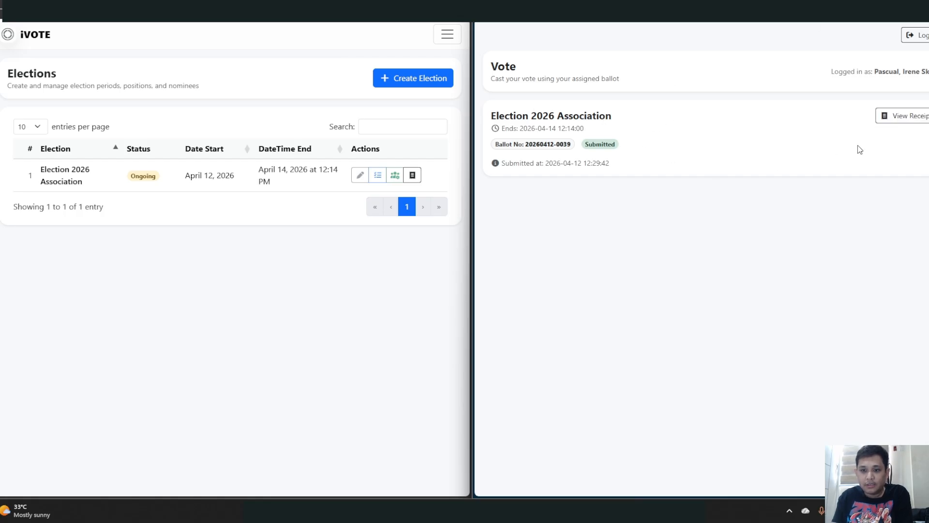
{"action": "left_click", "coordinate": [900, 118]}
{"action": "left_click", "coordinate": [881, 46]}
- Revisit the vote receipt, return to the voter home, then open the admin navigation menu
{"action": "left_click", "coordinate": [919, 120]}
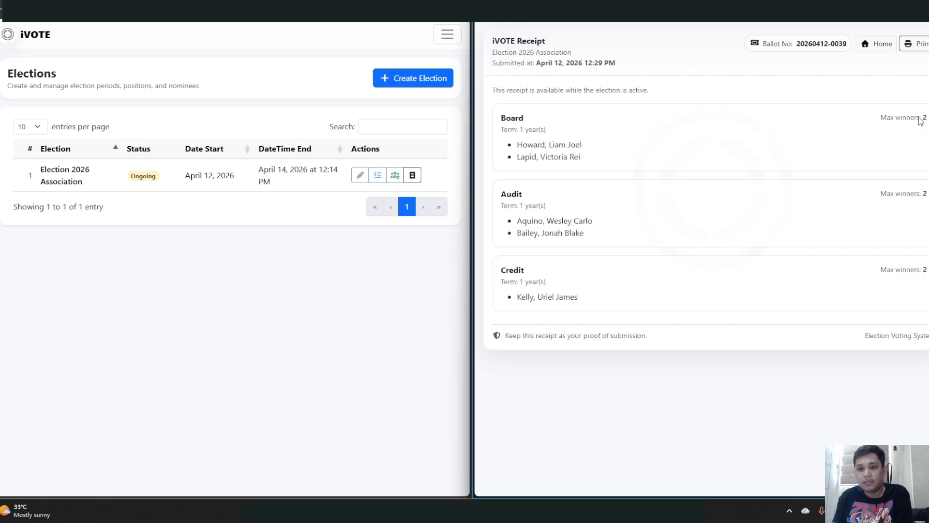
{"action": "left_click", "coordinate": [880, 43]}
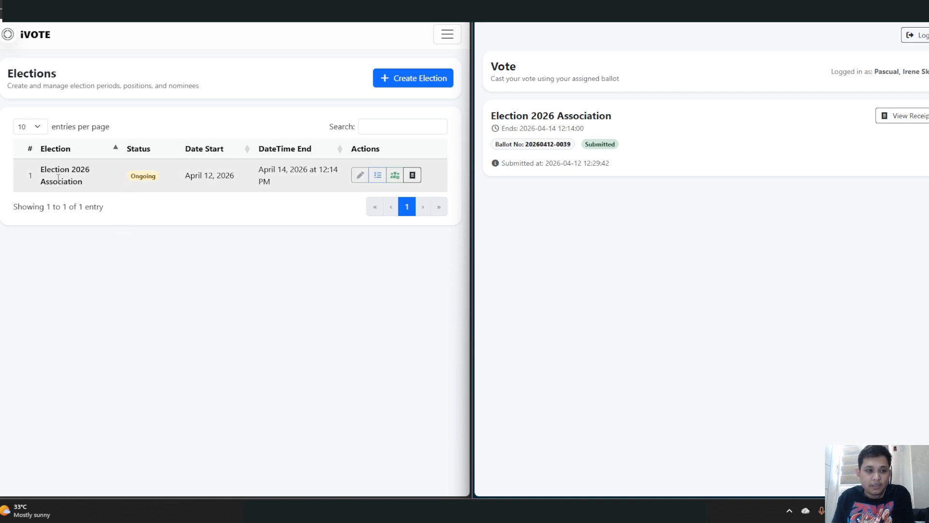
{"action": "double_click", "coordinate": [140, 177]}
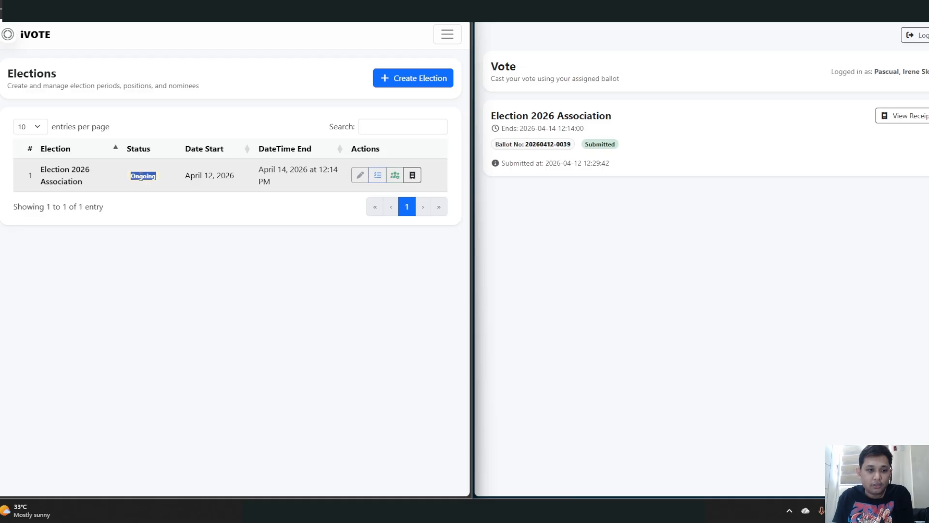
{"action": "left_click", "coordinate": [167, 223]}
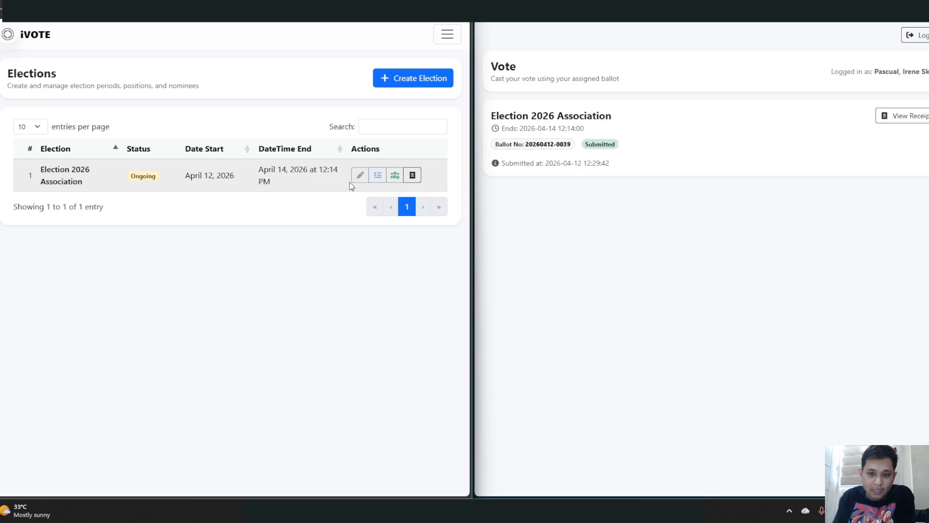
{"action": "left_click", "coordinate": [448, 35]}
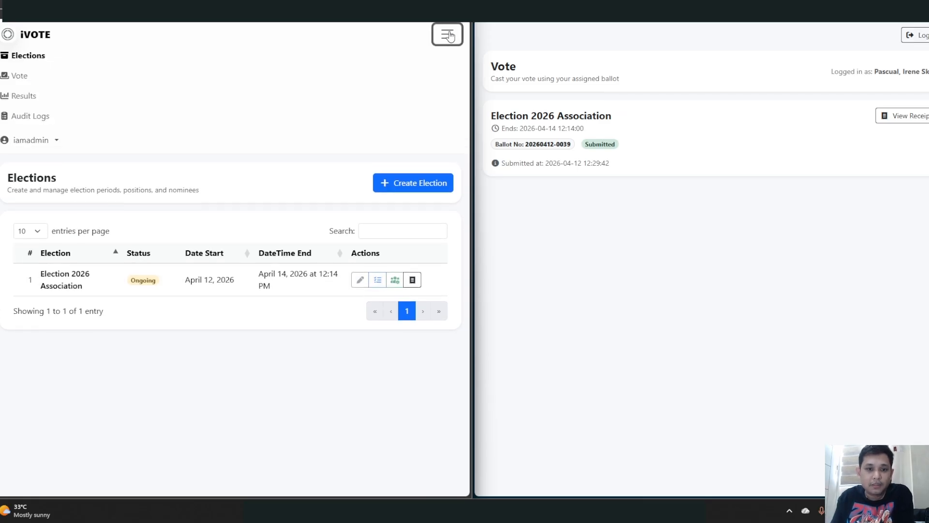
- Open Results and view Election 2026 Association's Tally Board, showing 1 of 58 turnout
{"action": "left_click", "coordinate": [25, 96]}
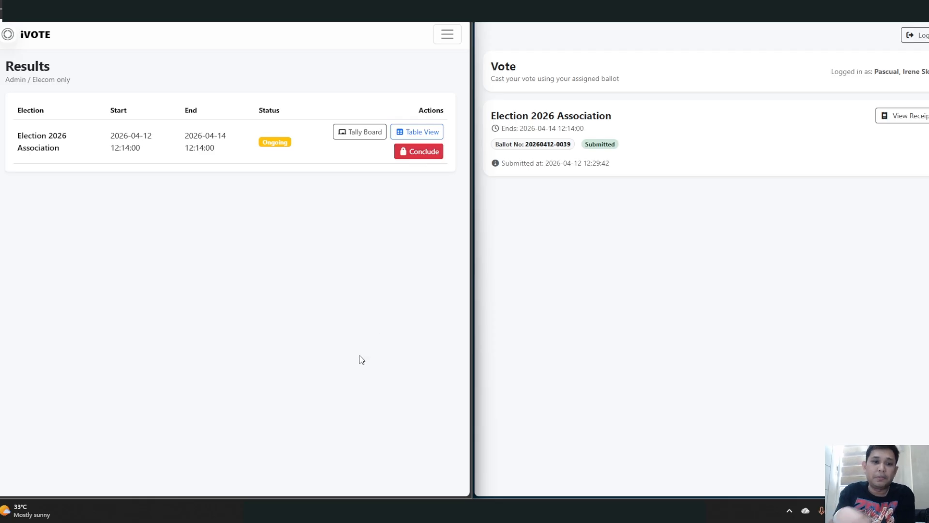
{"action": "left_click", "coordinate": [359, 137]}
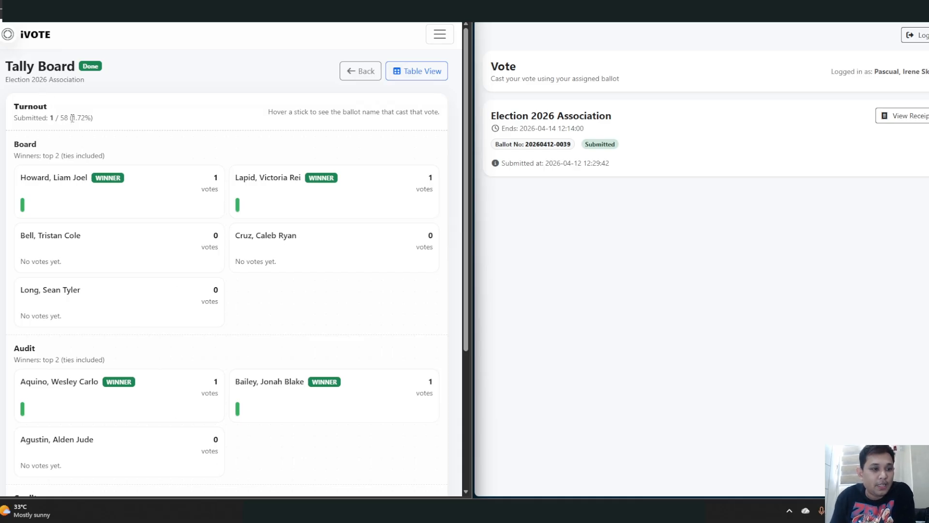
- Highlight the turnout percentage, then view and close the ballot behind the first Board winner's vote
{"action": "left_click_drag", "start_coordinate": [70, 117], "coordinate": [112, 116]}
{"action": "left_click", "coordinate": [165, 126]}
{"action": "scroll", "coordinate": [187, 143], "scroll_direction": "down", "scroll_amount": 1}
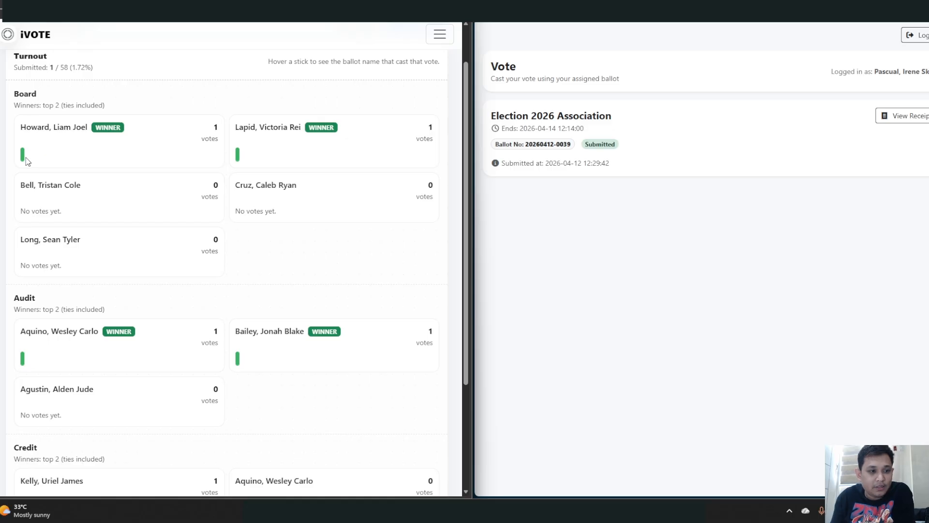
{"action": "mouse_move", "coordinate": [23, 156]}
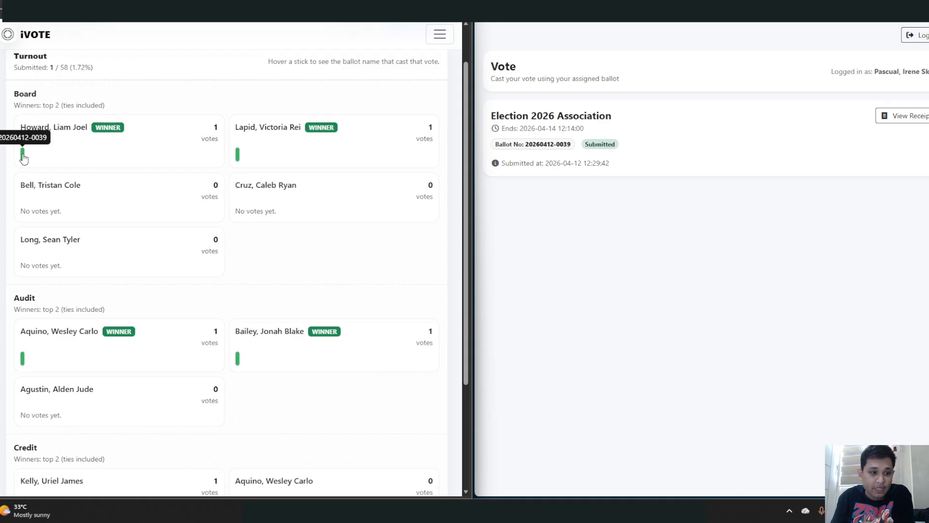
{"action": "left_click", "coordinate": [22, 155]}
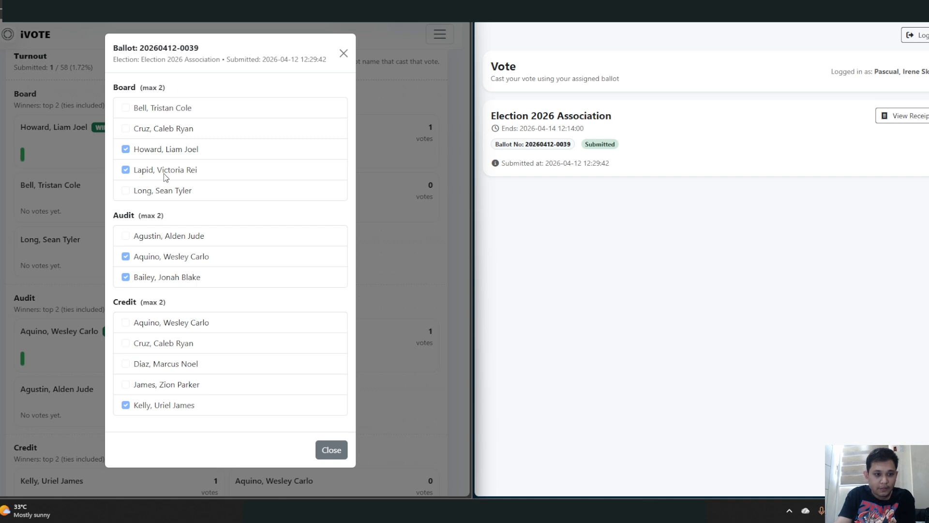
{"action": "left_click", "coordinate": [344, 54]}
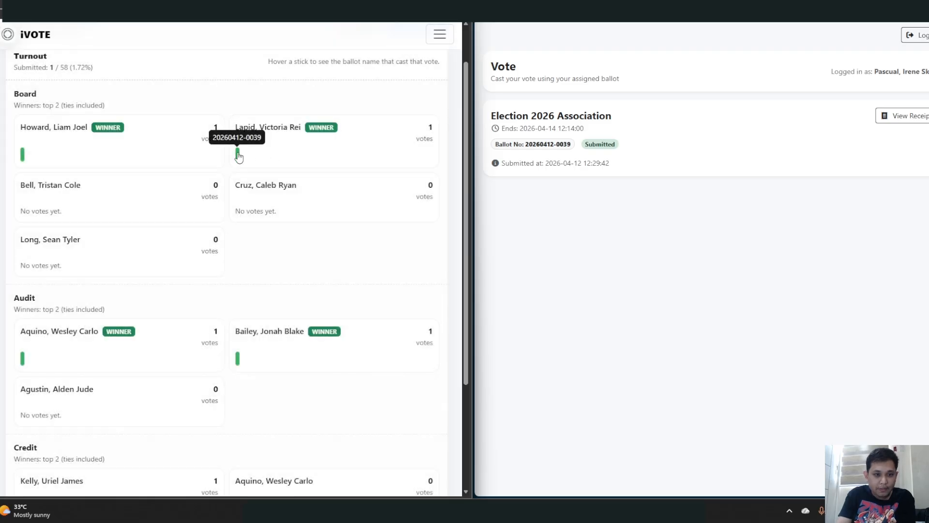
- View and close the ballot behind the second Audit winner's vote
{"action": "scroll", "coordinate": [195, 245], "scroll_direction": "down", "scroll_amount": 3}
{"action": "scroll", "coordinate": [145, 179], "scroll_direction": "up", "scroll_amount": 1}
{"action": "mouse_move", "coordinate": [239, 262]}
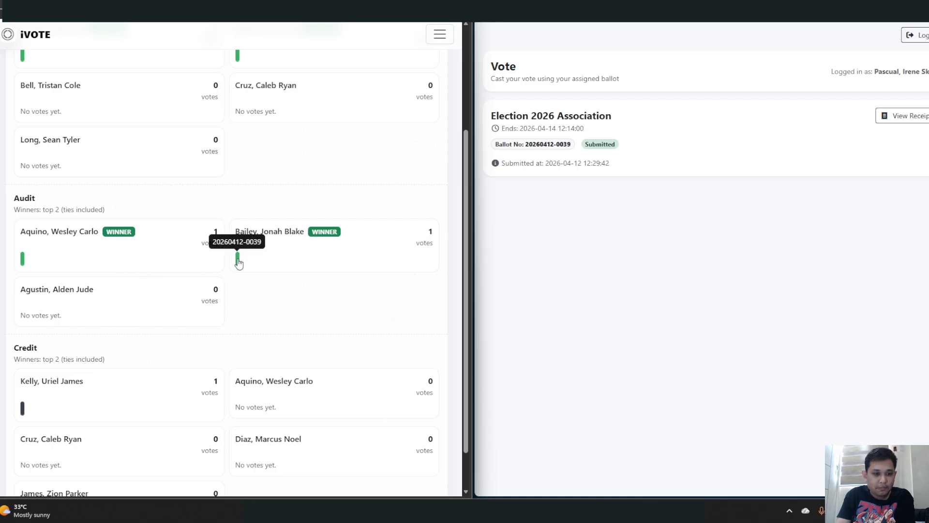
{"action": "left_click", "coordinate": [238, 262]}
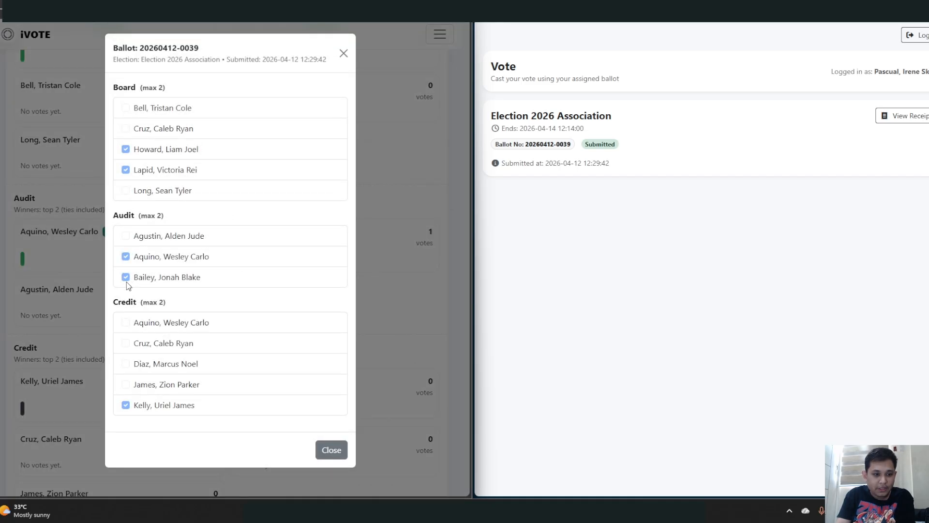
{"action": "left_click", "coordinate": [343, 53]}
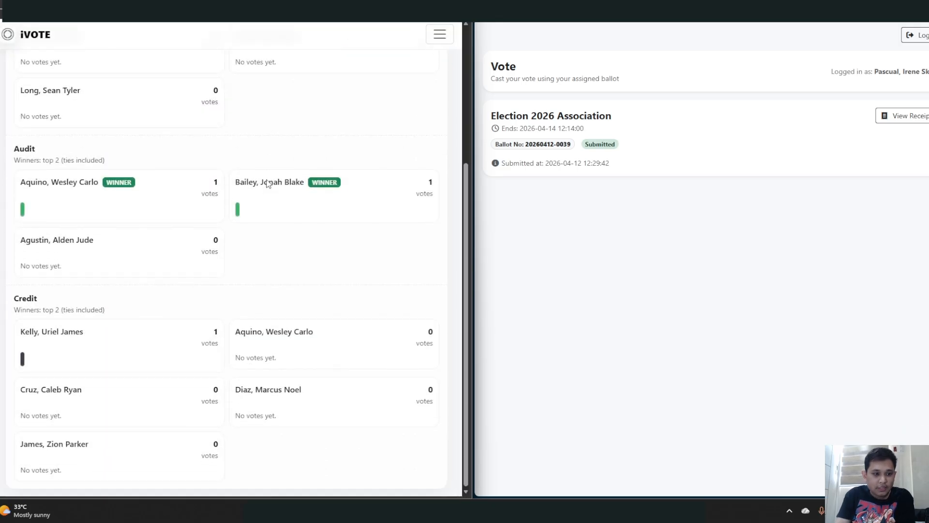
- View the ballot behind the top Credit nominee's vote, close it, and return to Results
{"action": "mouse_move", "coordinate": [23, 360]}
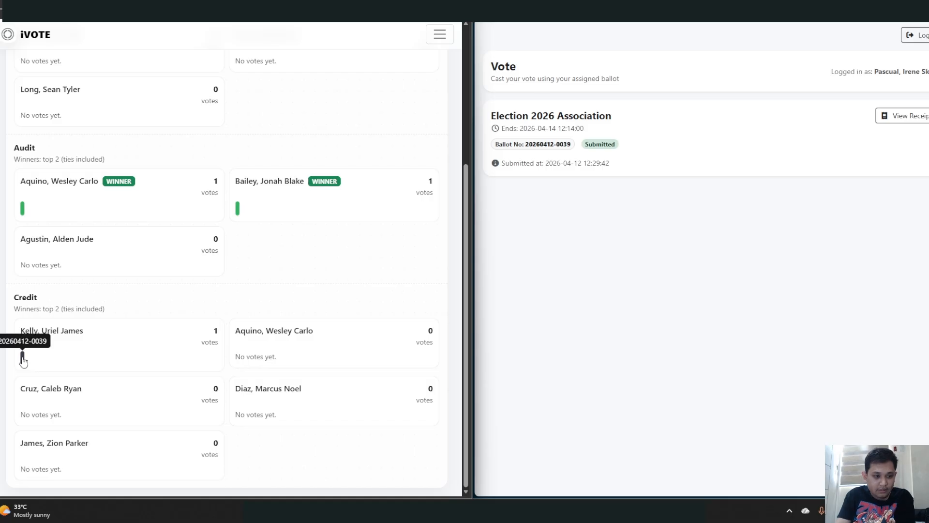
{"action": "left_click", "coordinate": [22, 358]}
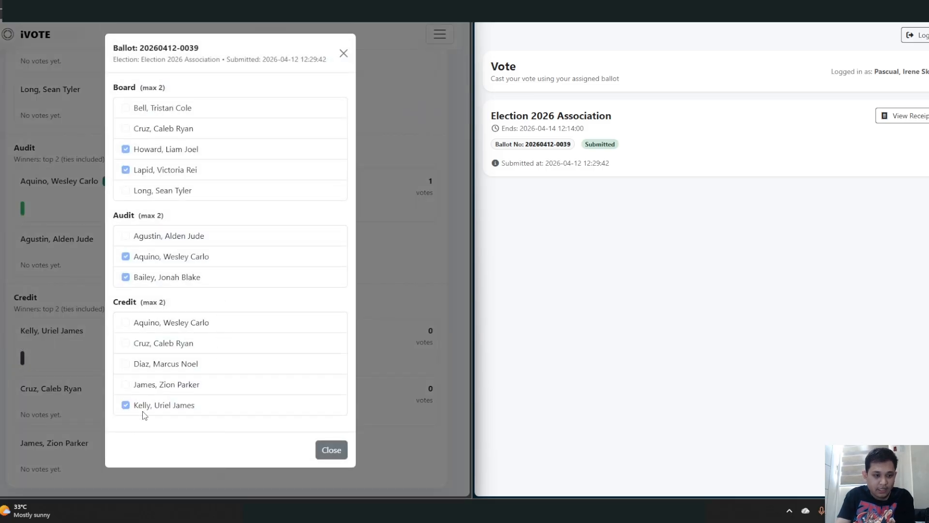
{"action": "left_click", "coordinate": [323, 450]}
{"action": "scroll", "coordinate": [300, 411], "scroll_direction": "up", "scroll_amount": 3}
{"action": "scroll", "coordinate": [300, 412], "scroll_direction": "down", "scroll_amount": 3}
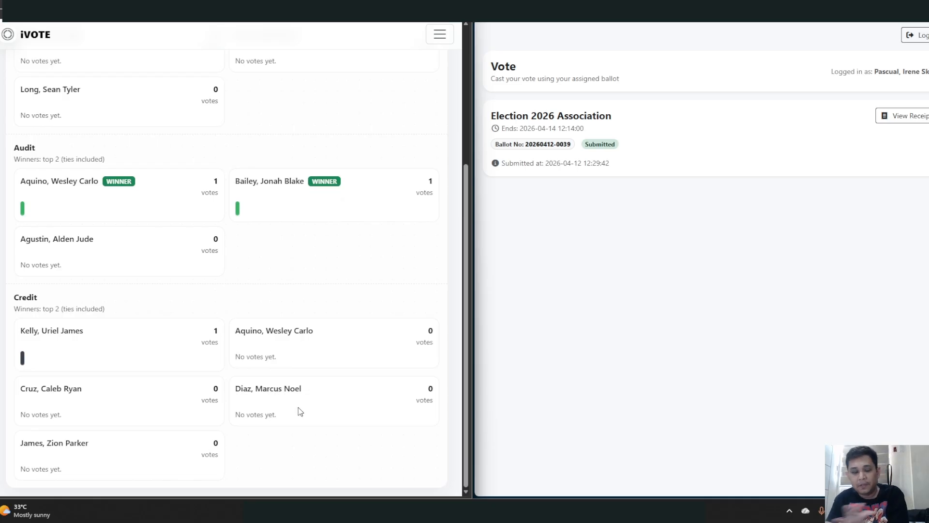
{"action": "scroll", "coordinate": [339, 385], "scroll_direction": "up", "scroll_amount": 5}
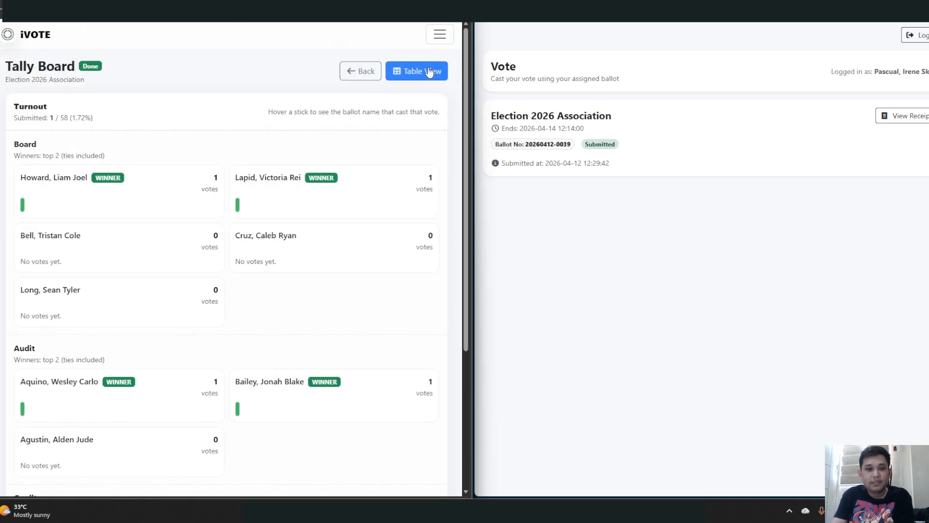
{"action": "left_click", "coordinate": [369, 72]}
- Show Election 2026 Association's Table View and scroll the ranked Board, Audit and Credit tables
{"action": "left_click", "coordinate": [415, 130]}
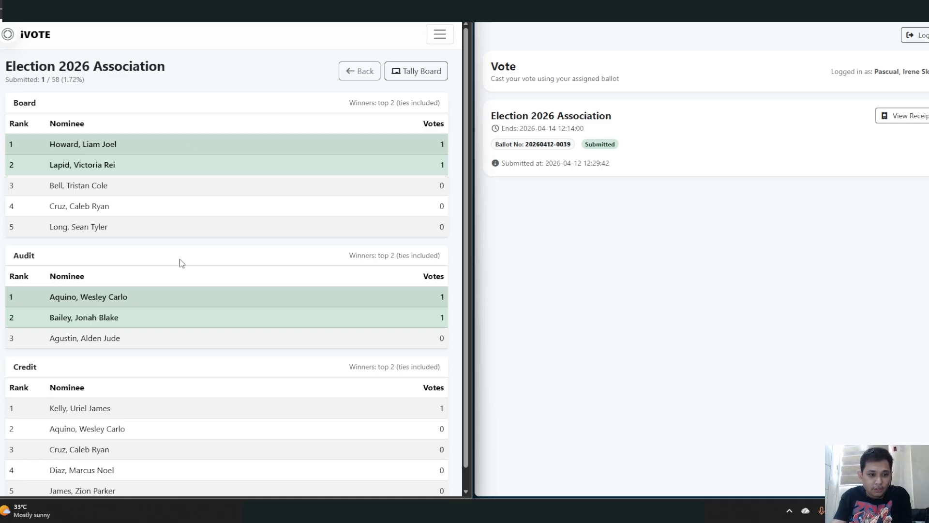
{"action": "scroll", "coordinate": [225, 334], "scroll_direction": "down", "scroll_amount": 1}
{"action": "scroll", "coordinate": [187, 356], "scroll_direction": "up", "scroll_amount": 1}
{"action": "scroll", "coordinate": [187, 356], "scroll_direction": "down", "scroll_amount": 1}
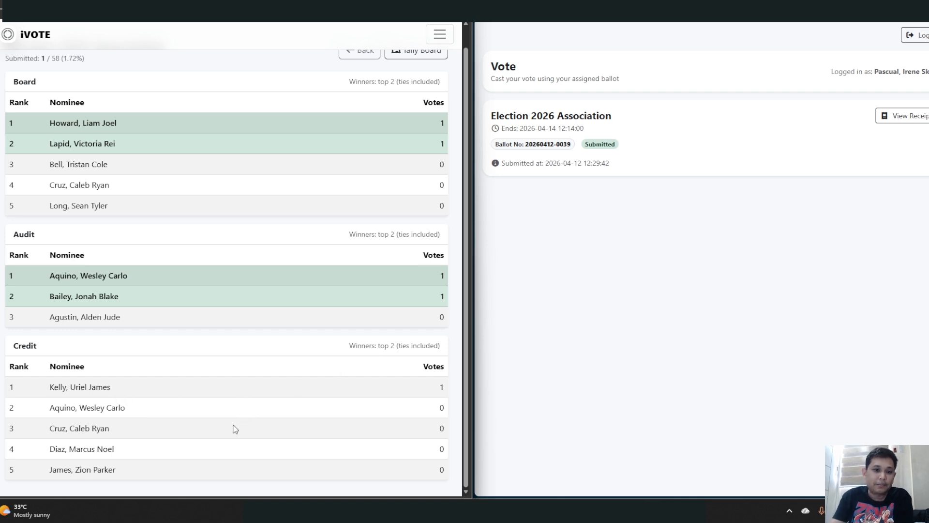
{"action": "scroll", "coordinate": [221, 405], "scroll_direction": "up", "scroll_amount": 1}
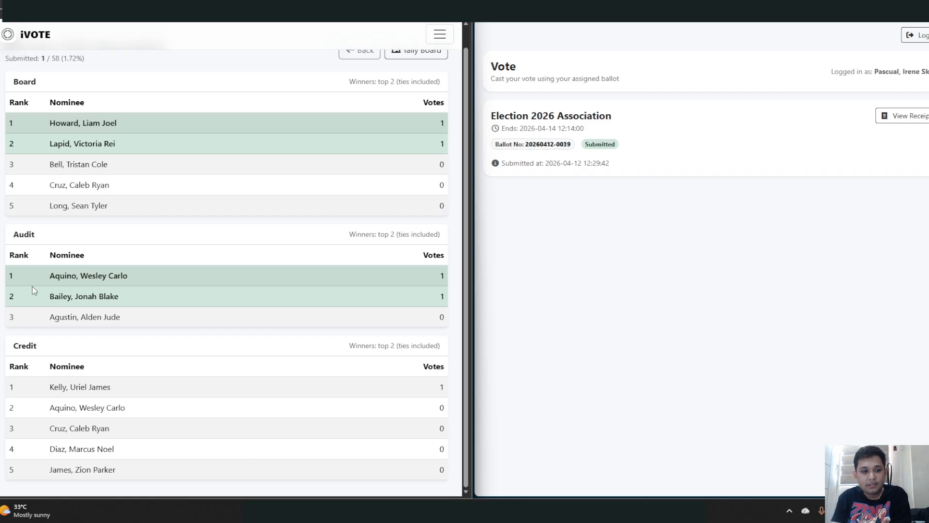
{"action": "scroll", "coordinate": [91, 408], "scroll_direction": "up", "scroll_amount": 1}
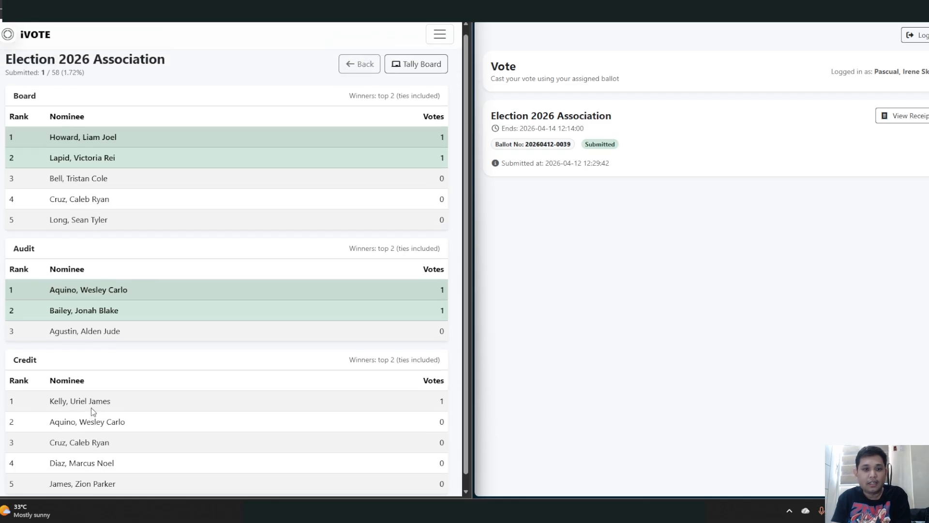
- Conclude Election 2026 Association from the Results list, confirming with Yes, Proceed
{"action": "left_click", "coordinate": [357, 73]}
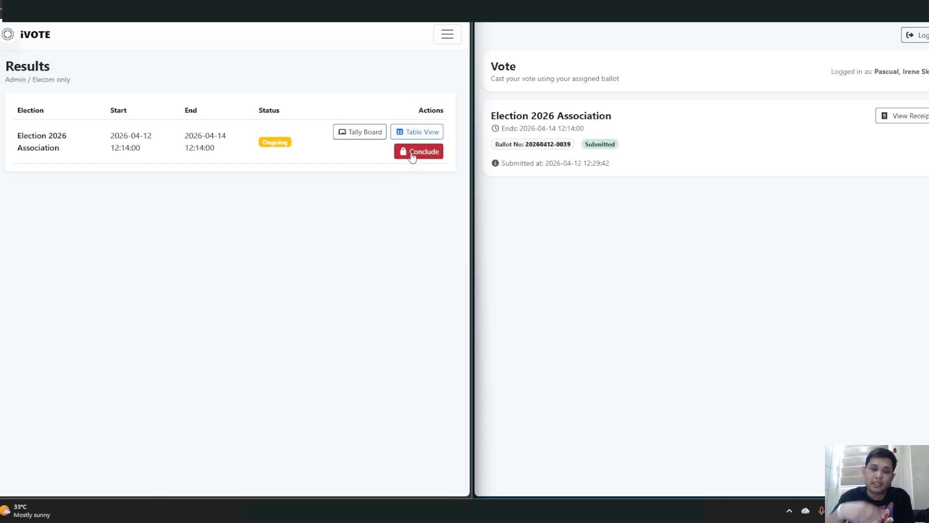
{"action": "left_click", "coordinate": [411, 153]}
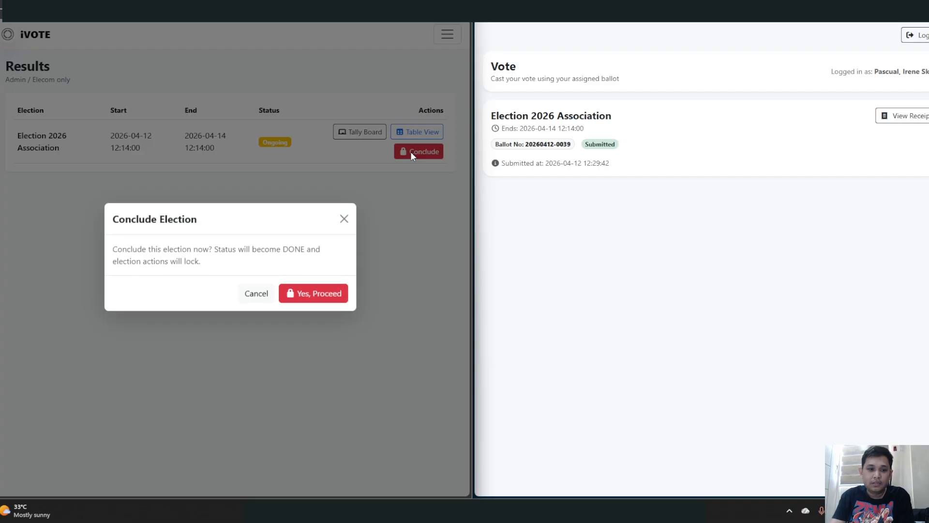
{"action": "left_click", "coordinate": [325, 297]}
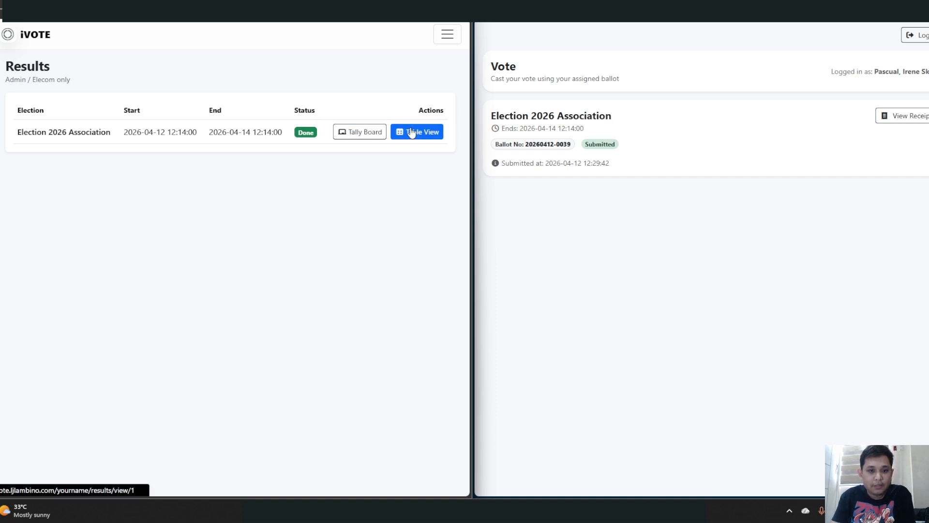
{"action": "left_click", "coordinate": [674, 291]}
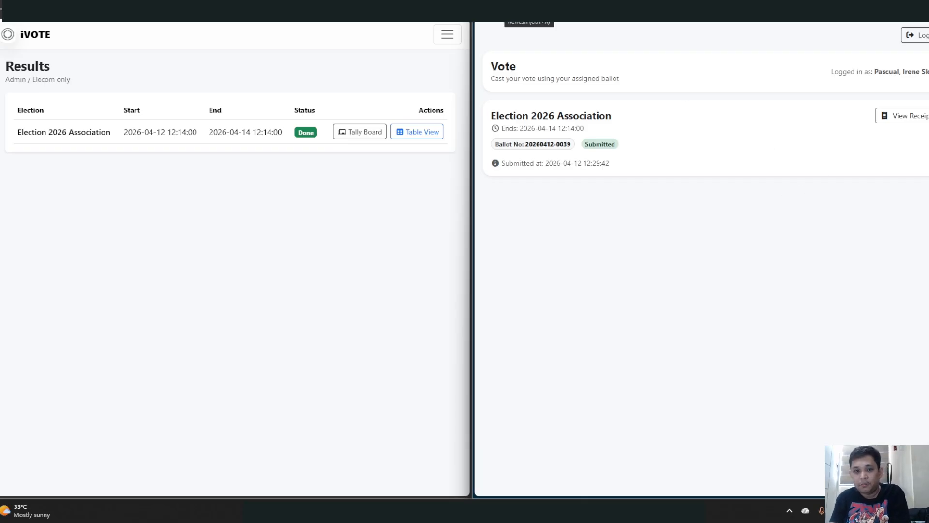
- Reload the voter's page to show NO ACTIVE ELECTION, then return the admin to Elections
{"action": "left_click", "coordinate": [500, 12]}
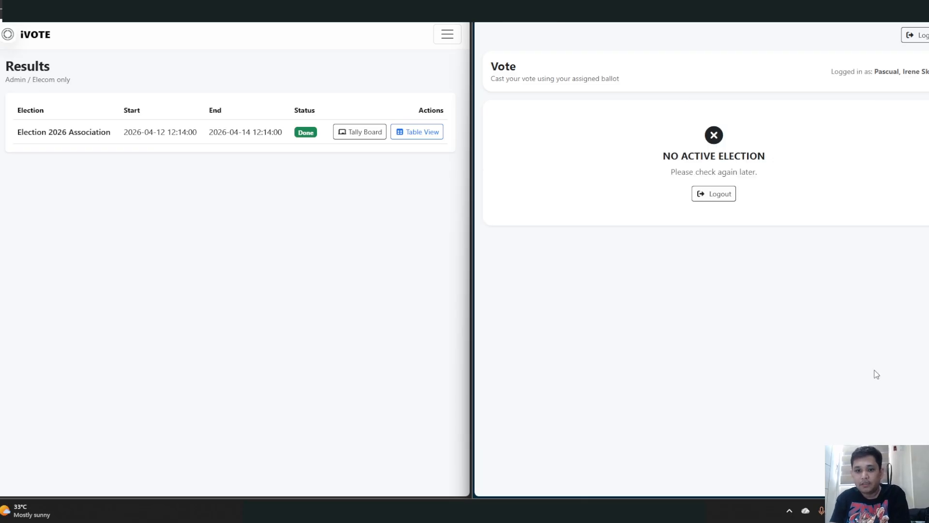
{"action": "left_click", "coordinate": [715, 195]}
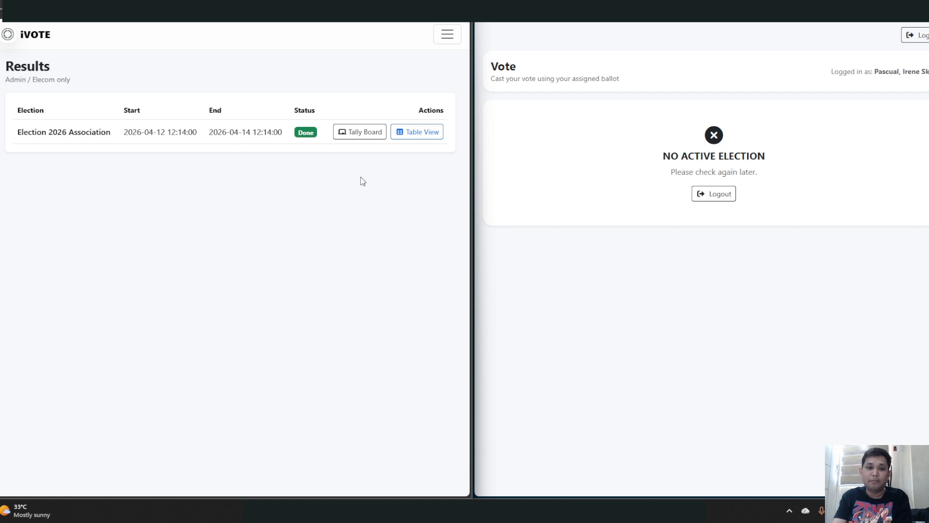
{"action": "left_click", "coordinate": [447, 36]}
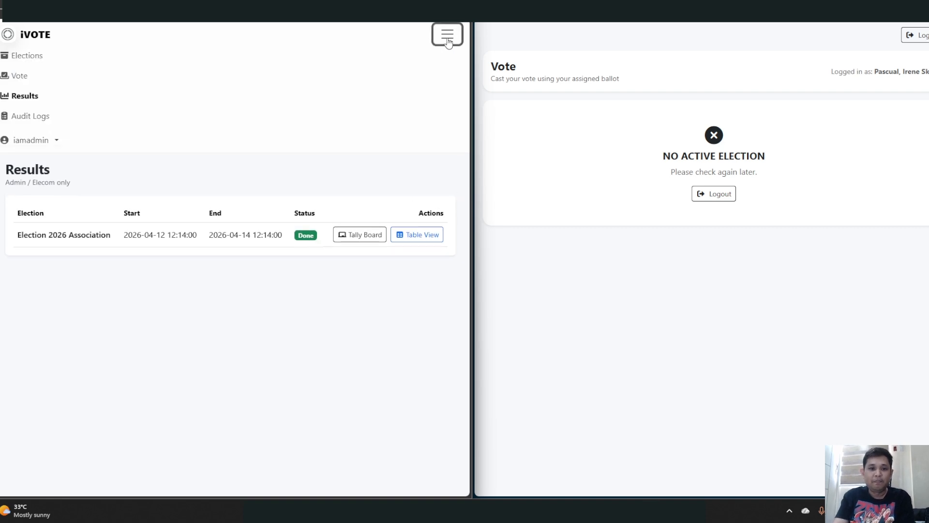
{"action": "left_click", "coordinate": [31, 56]}
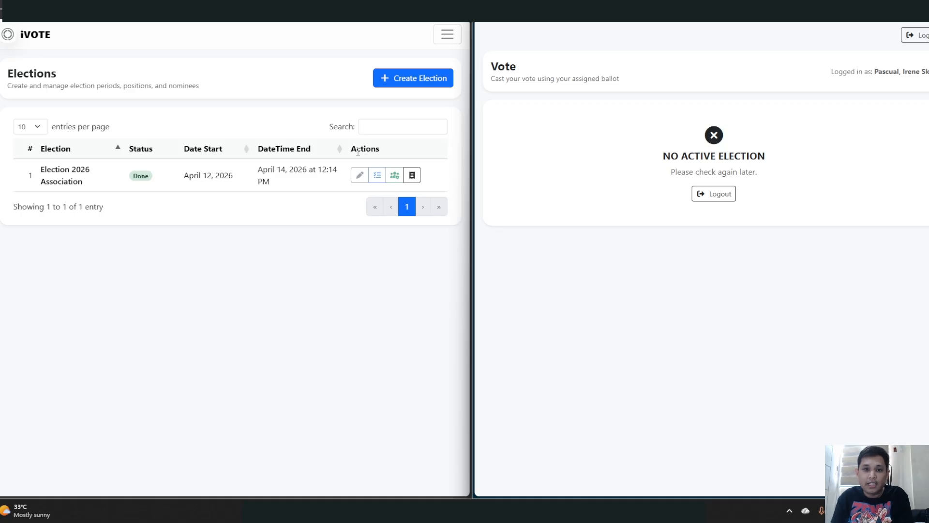
{"action": "left_click", "coordinate": [446, 35]}
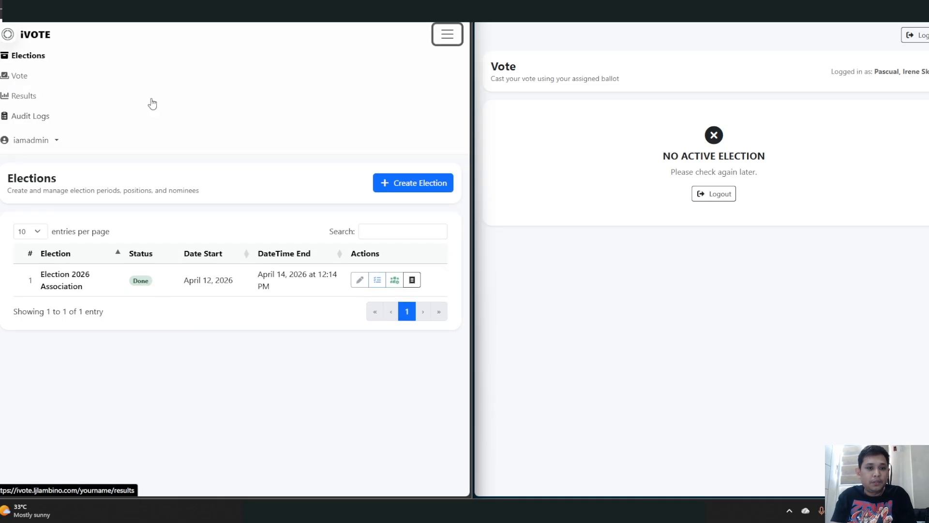
{"action": "left_click", "coordinate": [447, 35]}
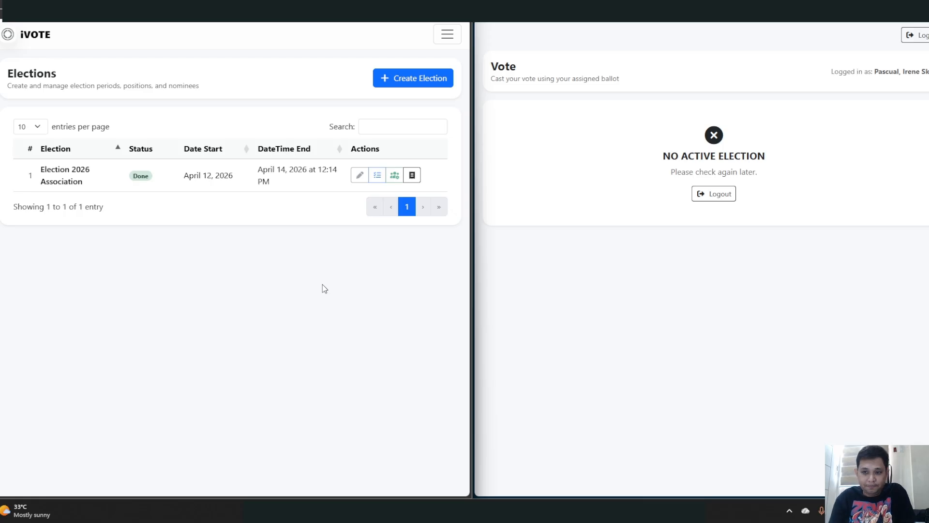
- Log out the voter, then log out the admin through the account dropdown
{"action": "left_click", "coordinate": [916, 34]}
{"action": "left_click", "coordinate": [448, 34]}
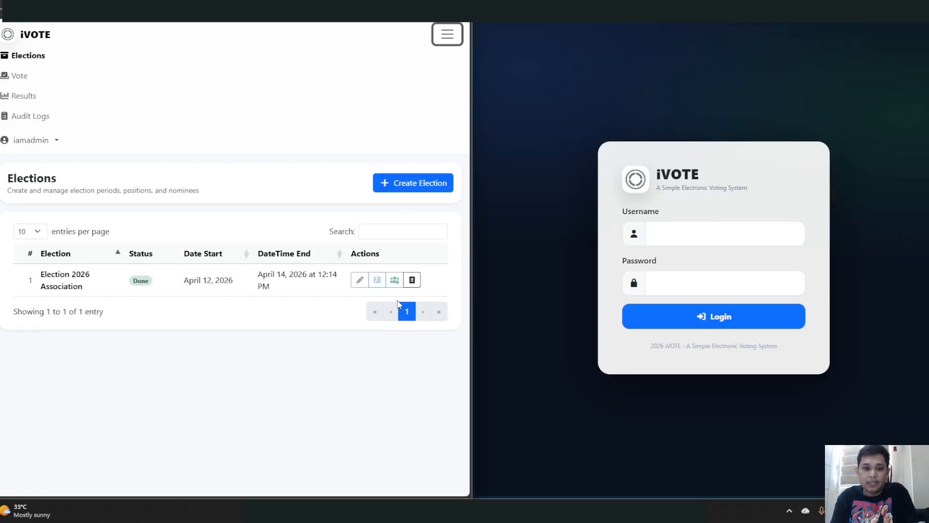
{"action": "left_click", "coordinate": [29, 141]}
{"action": "left_click", "coordinate": [34, 189]}
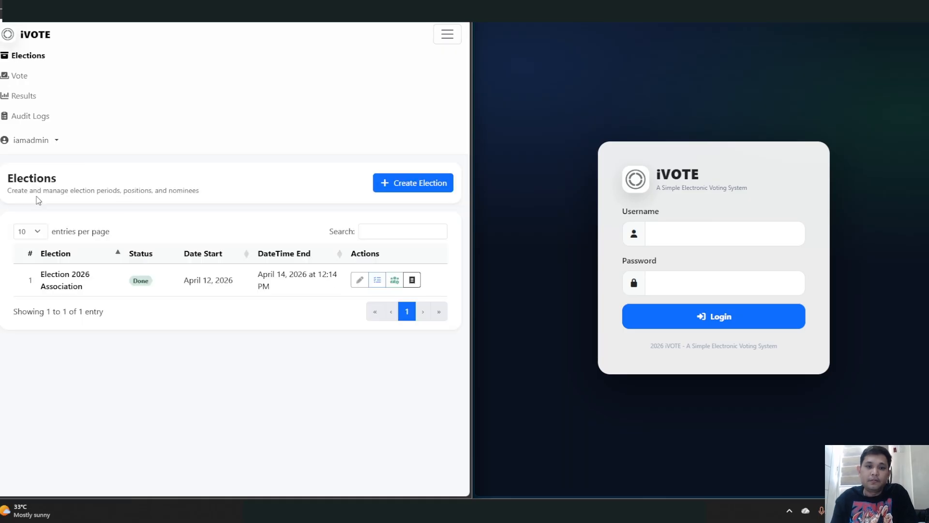